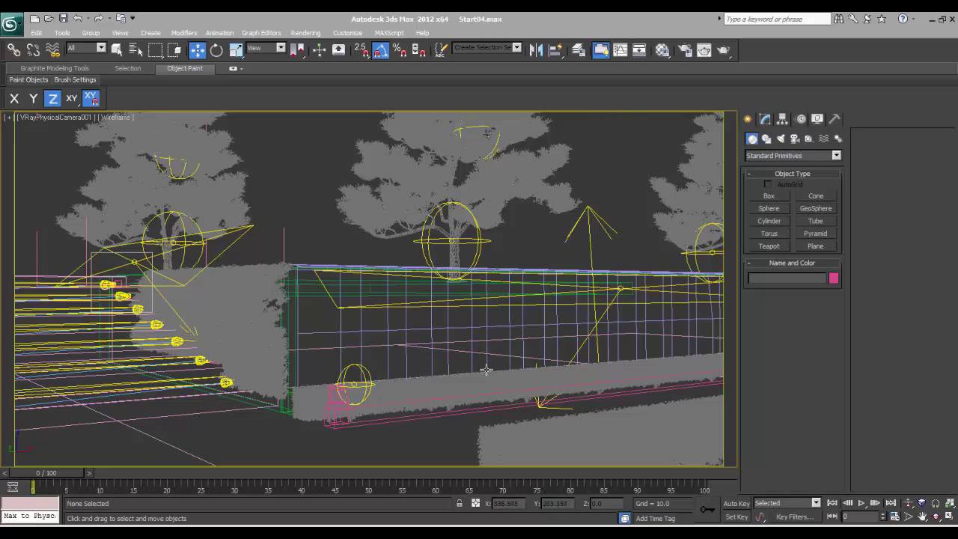
- Copy the small box lamp group with its sphere light along the X axis to space lamps along the planter
click(342, 392)
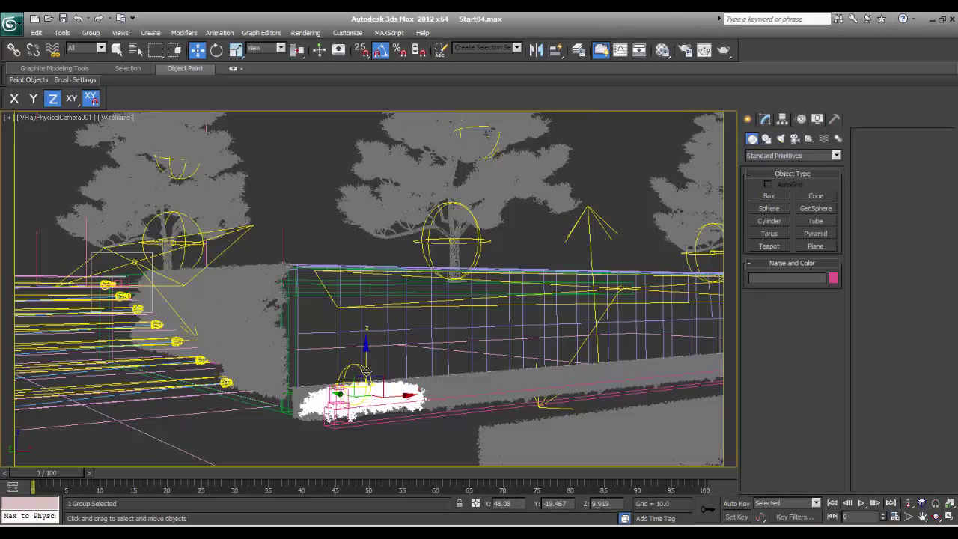
click(347, 369)
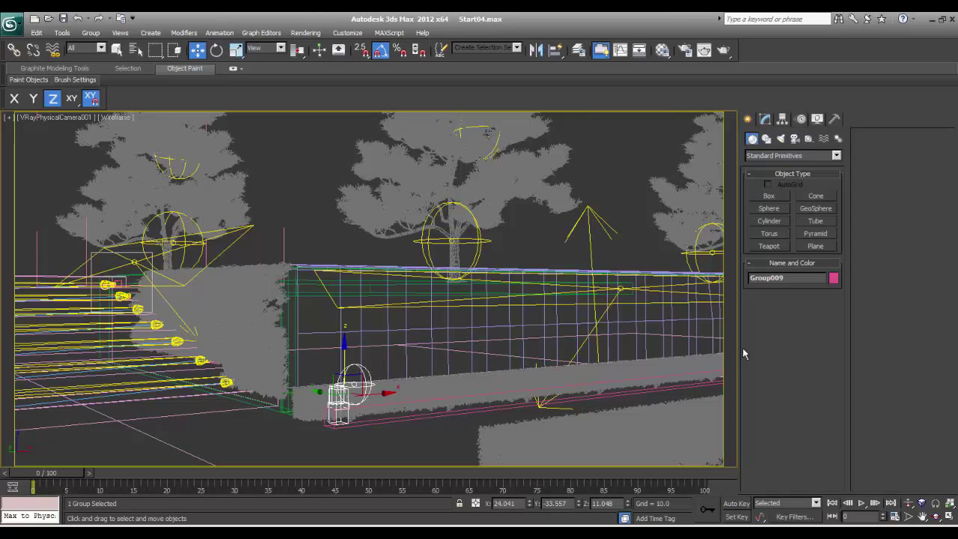
right_click(394, 385)
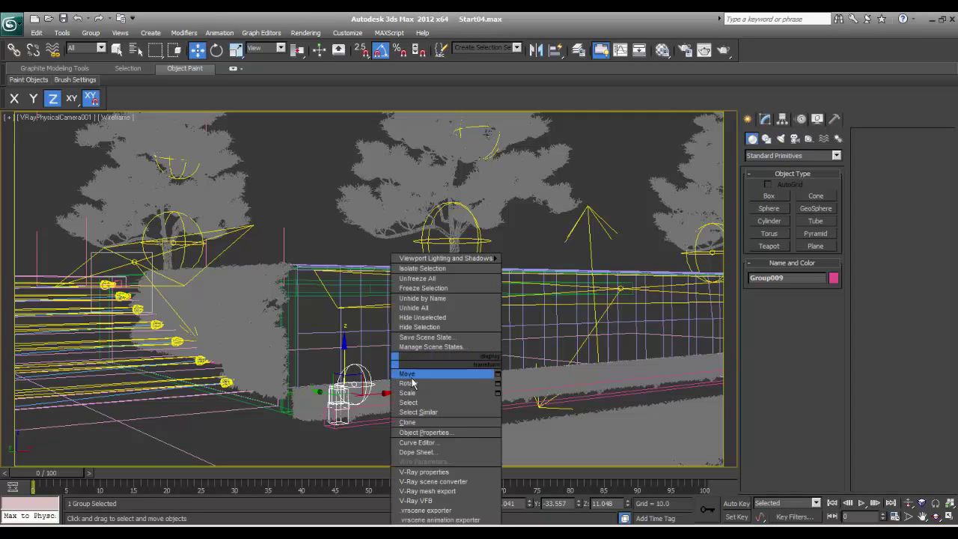
click(410, 376)
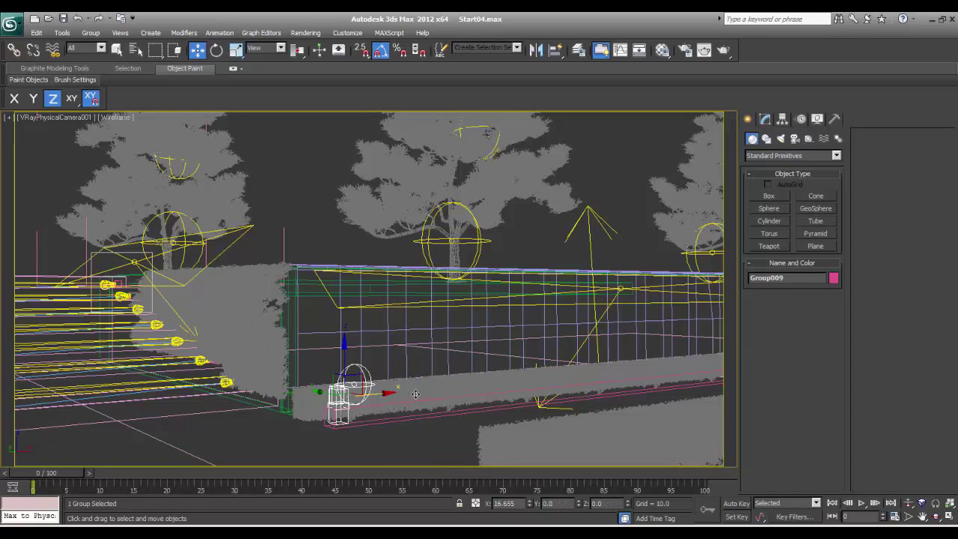
drag(382, 394, 505, 387)
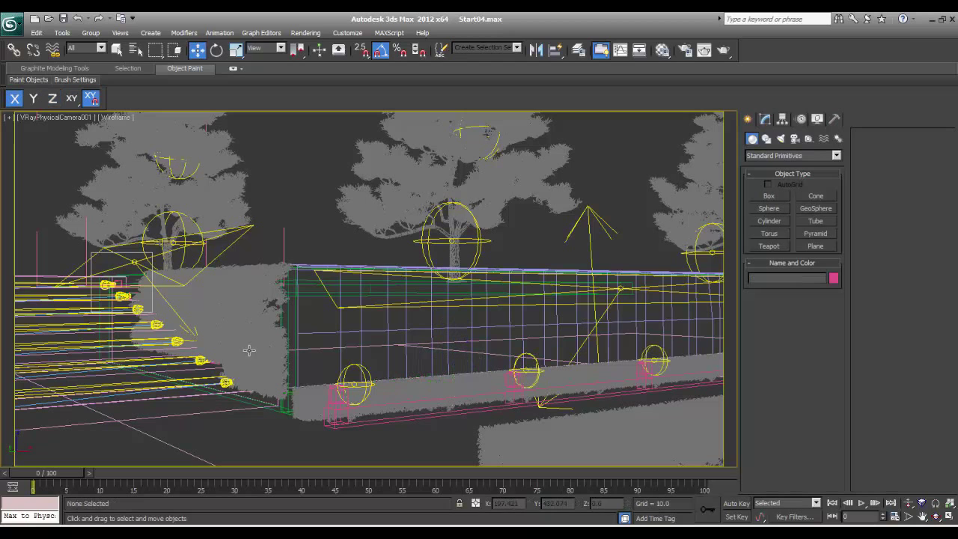
- Check the V-Ray light material's color and intensity settings in the Material Editor
key(m)
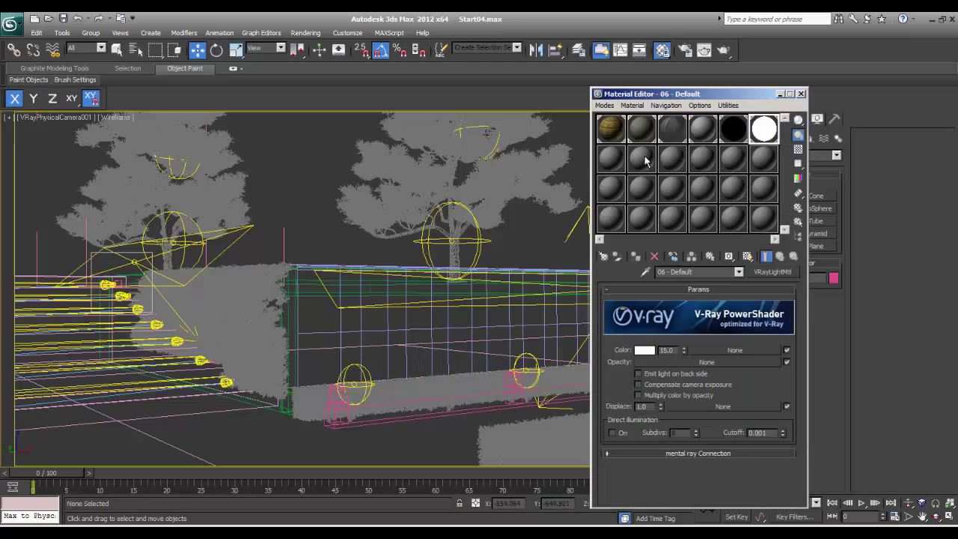
click(672, 352)
click(800, 94)
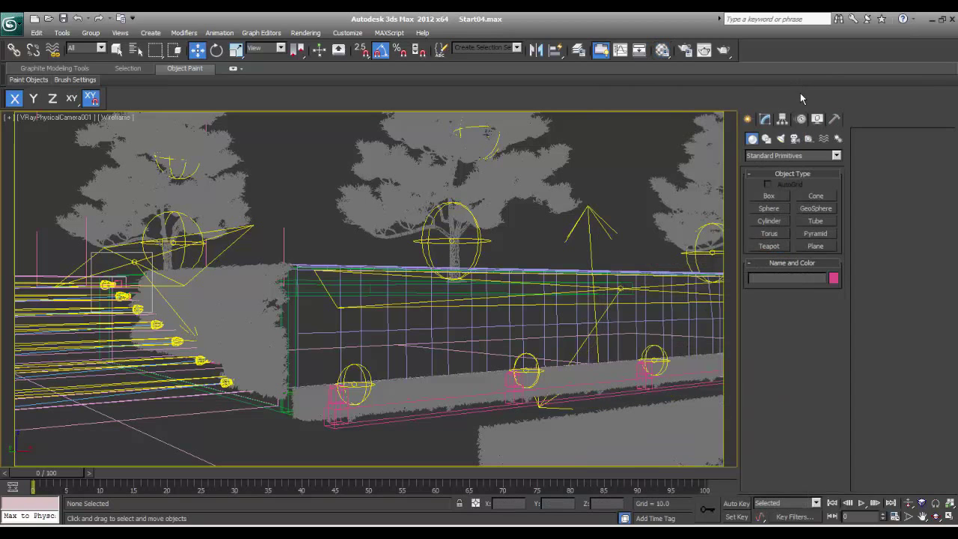
- Examine the creeper on the stair wall, the planter and the hedges in a shaded perspective view
click(248, 371)
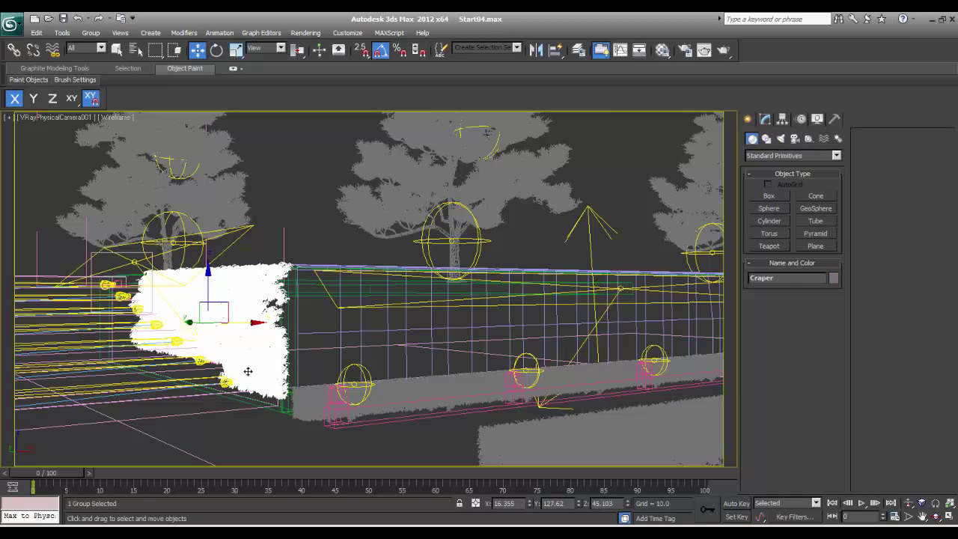
key(p)
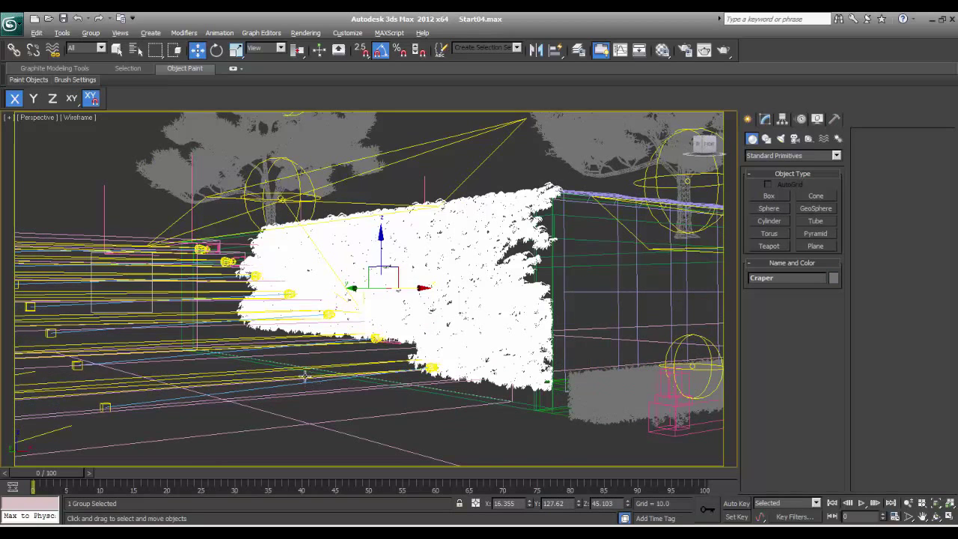
alt+middle_drag(305, 377, 336, 383)
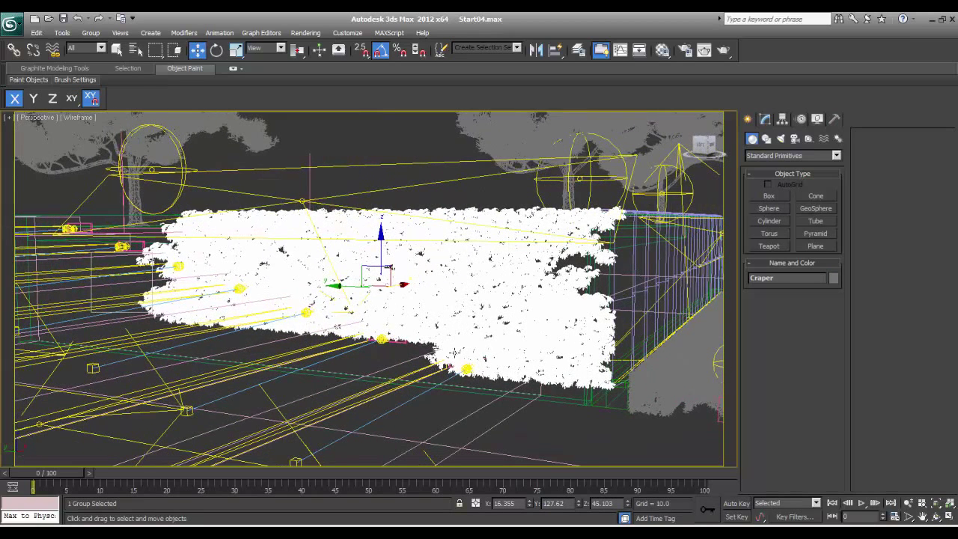
key(F3)
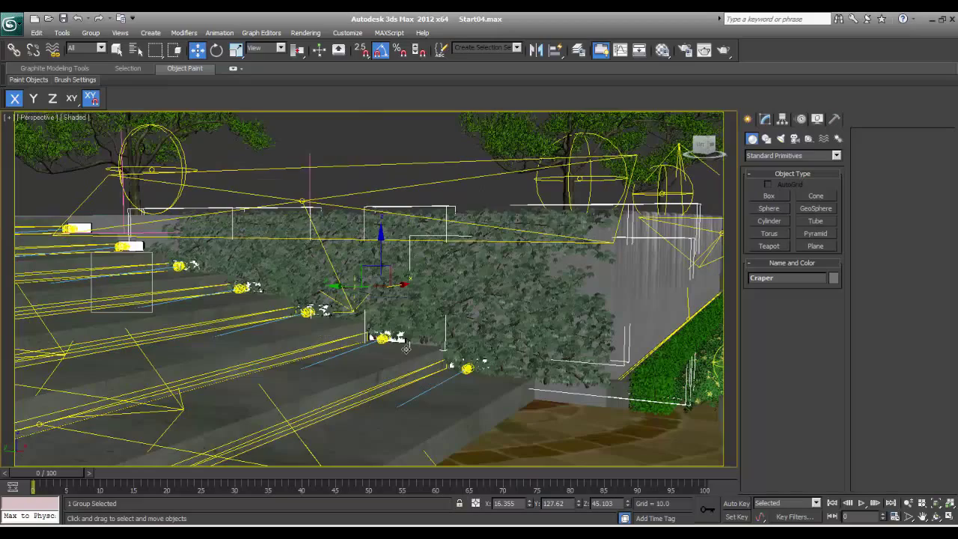
alt+middle_drag(418, 345, 217, 363)
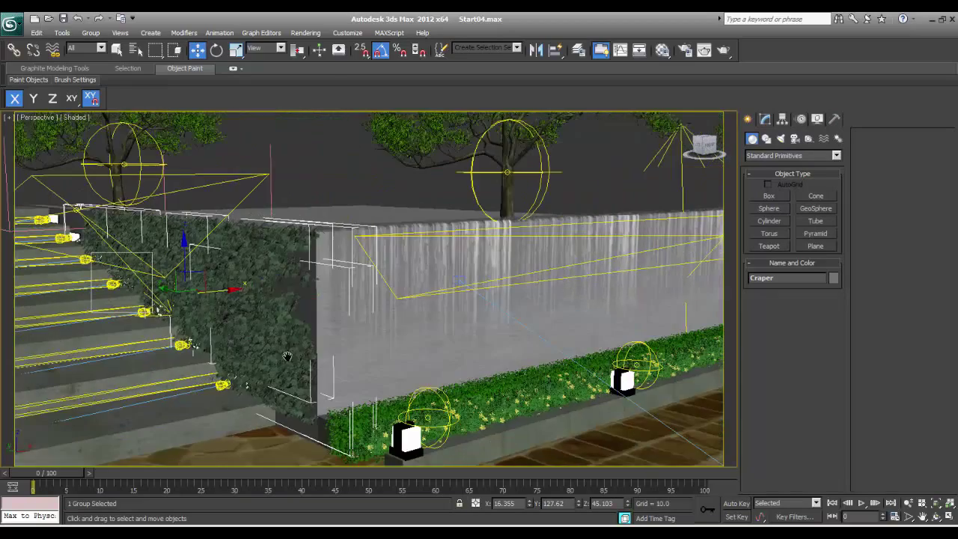
scroll(300, 363, down, 4)
middle_drag(437, 372, 324, 352)
alt+middle_drag(437, 393, 458, 397)
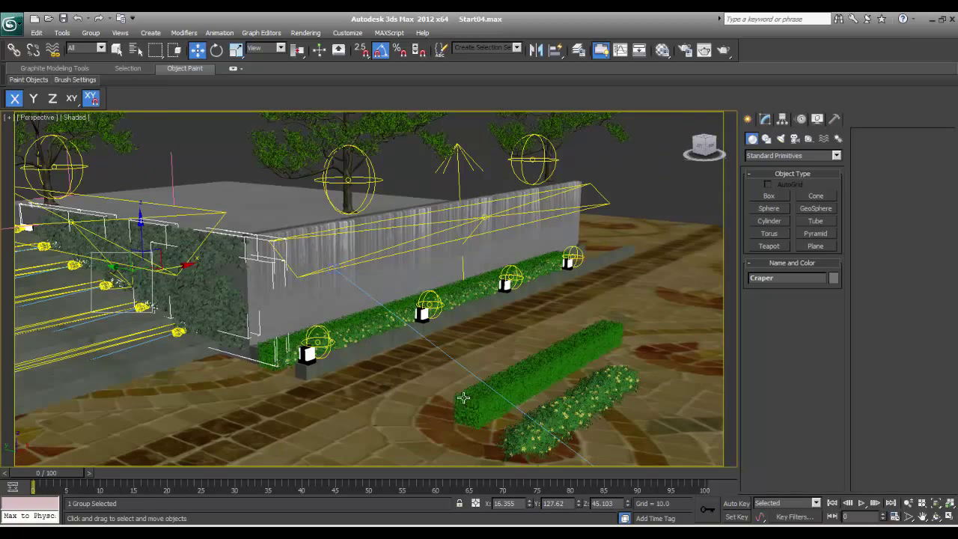
- Switch the viewport to the VRayPhysicalCamera001 view
key(c)
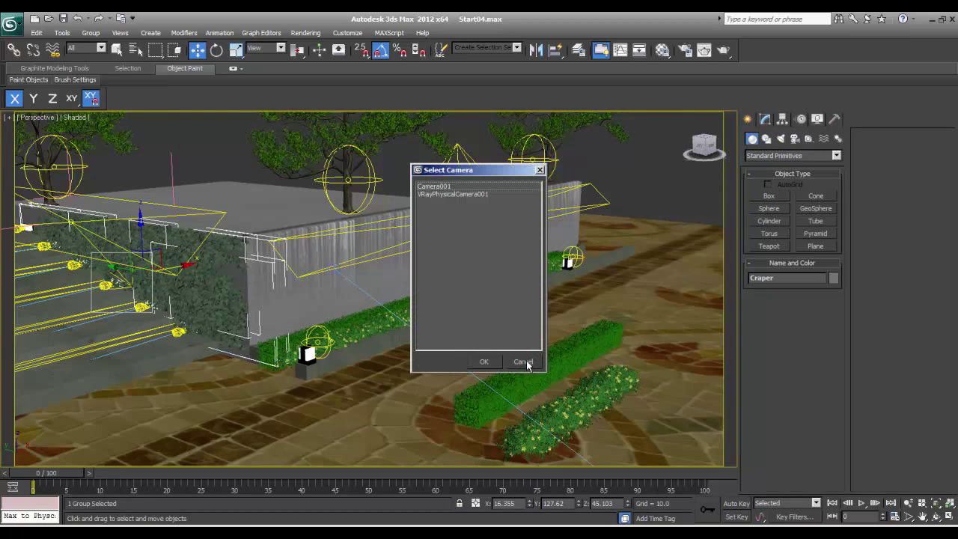
click(464, 195)
click(483, 363)
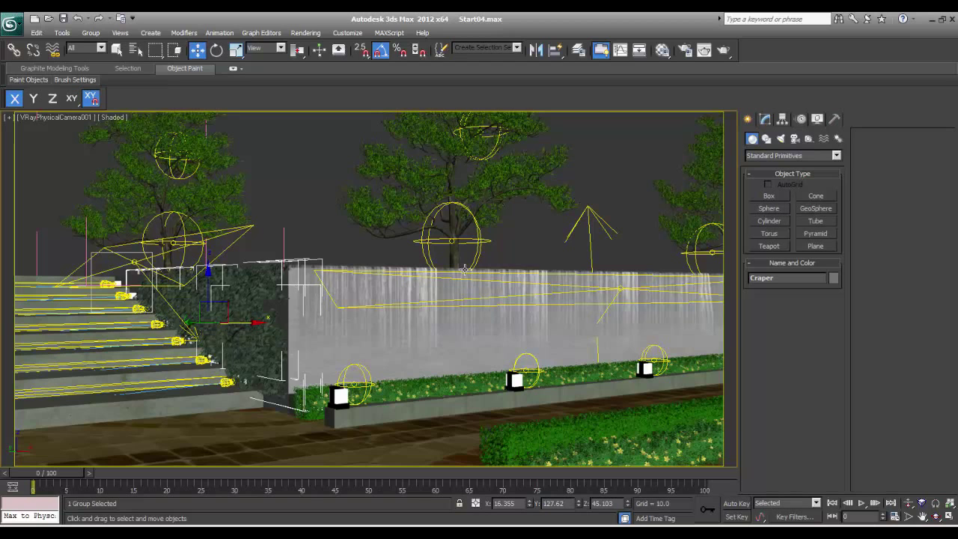
- Merge all objects from the Lamps scene file, using the merged material for all duplicate material names
click(11, 24)
mouse_move(35, 187)
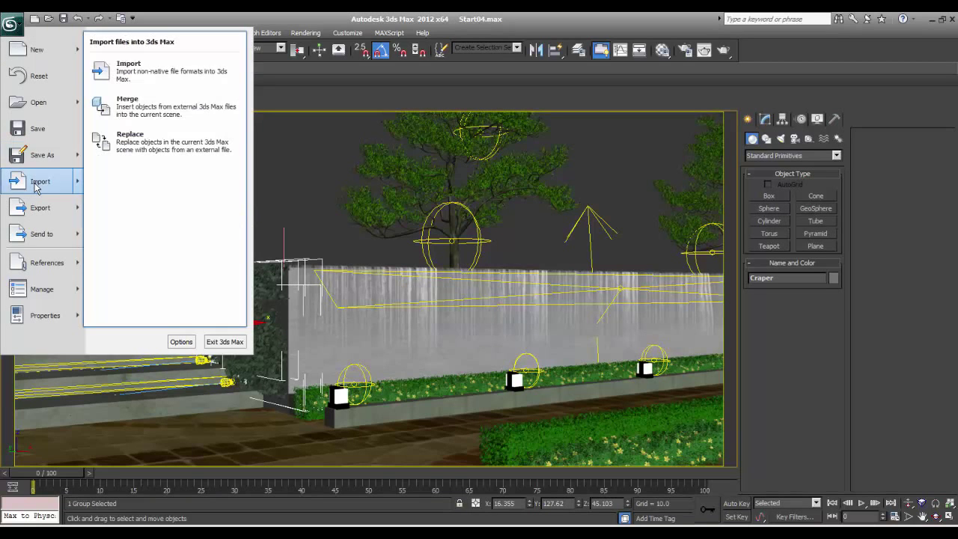
click(116, 112)
click(114, 114)
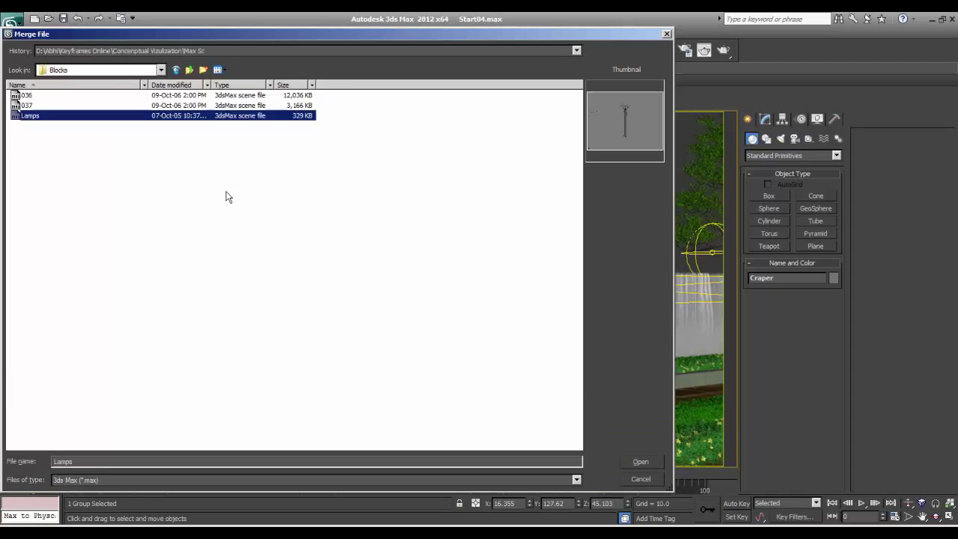
click(638, 461)
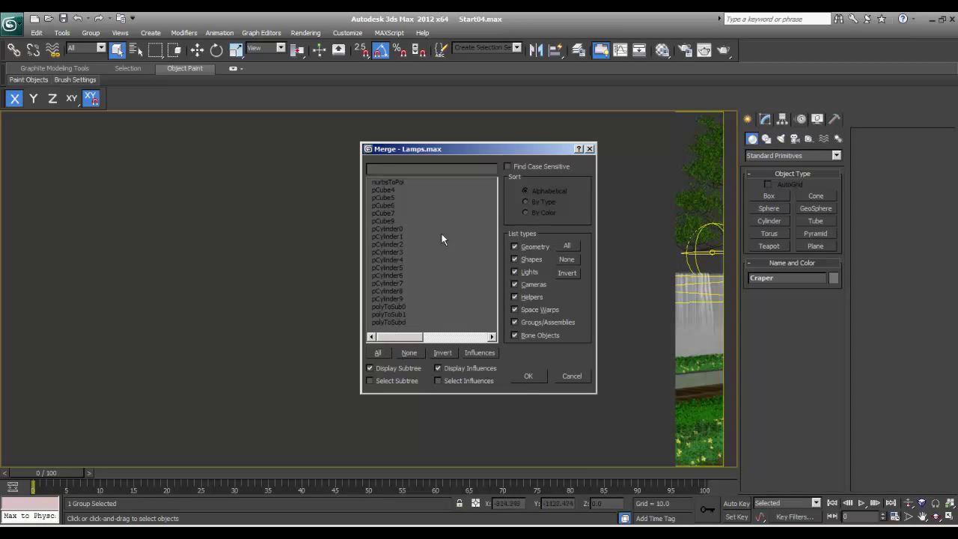
click(378, 352)
click(527, 376)
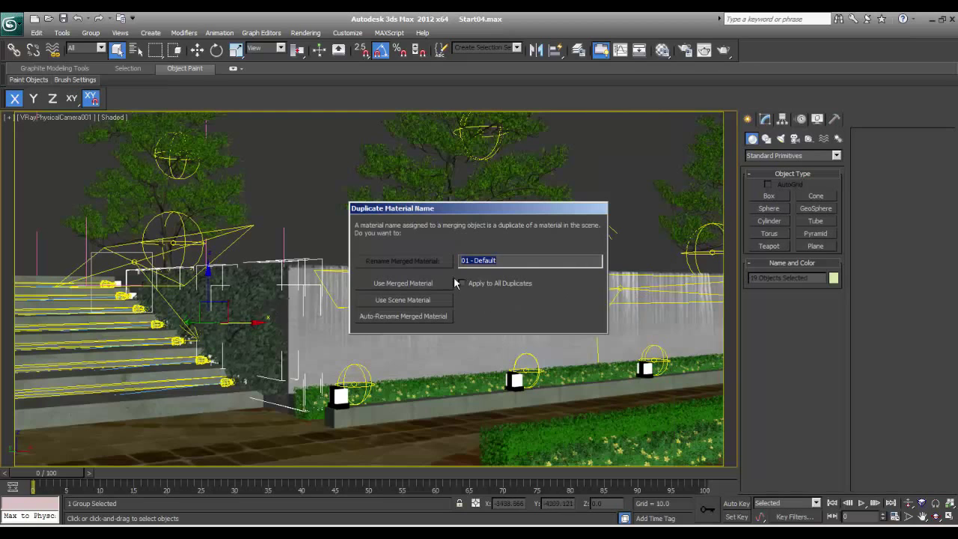
click(476, 285)
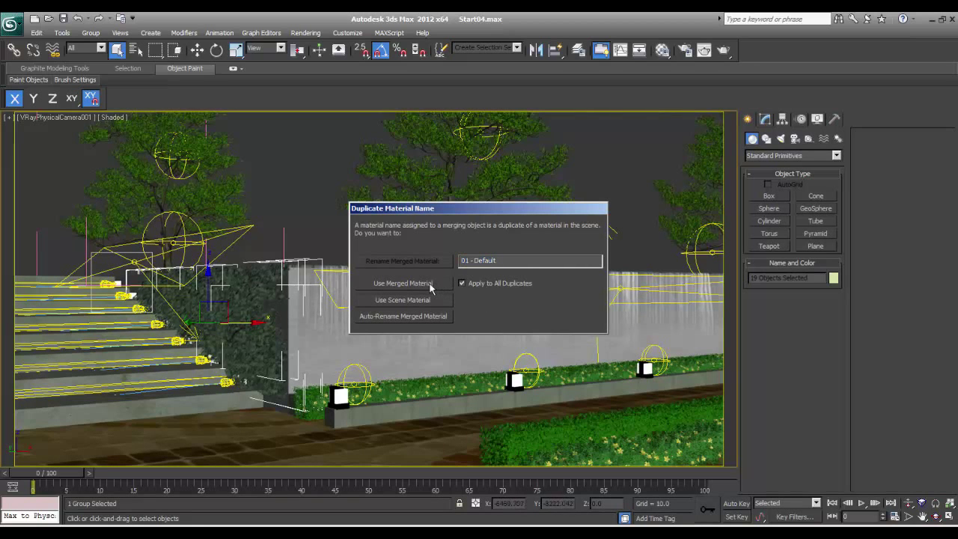
click(431, 288)
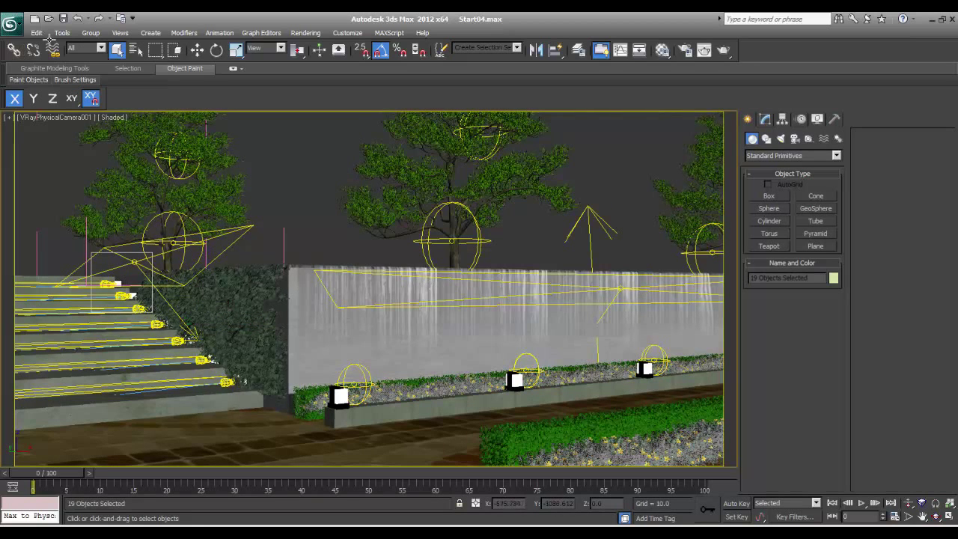
- Group the merged lamp objects under the name Lamp
click(91, 32)
click(92, 46)
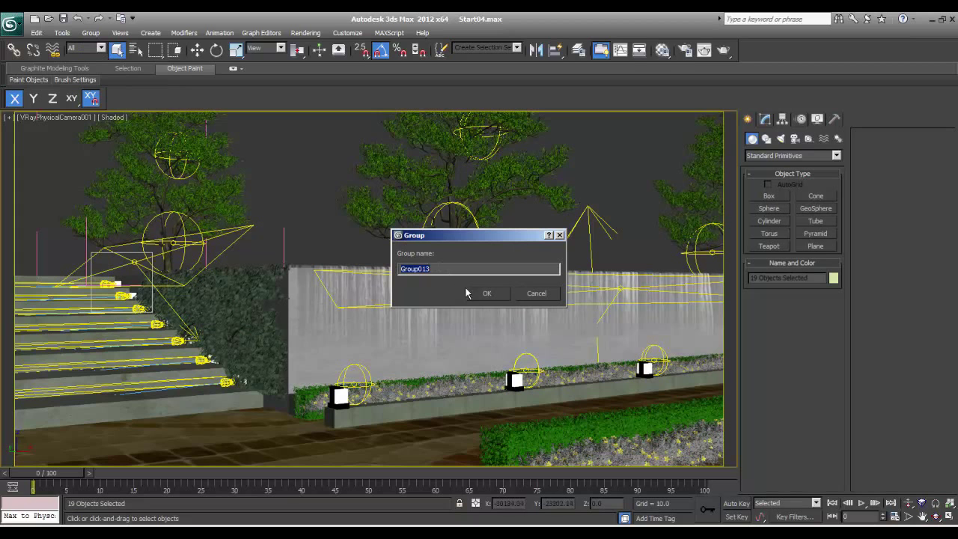
text(Li)
text(mp)
key(Return)
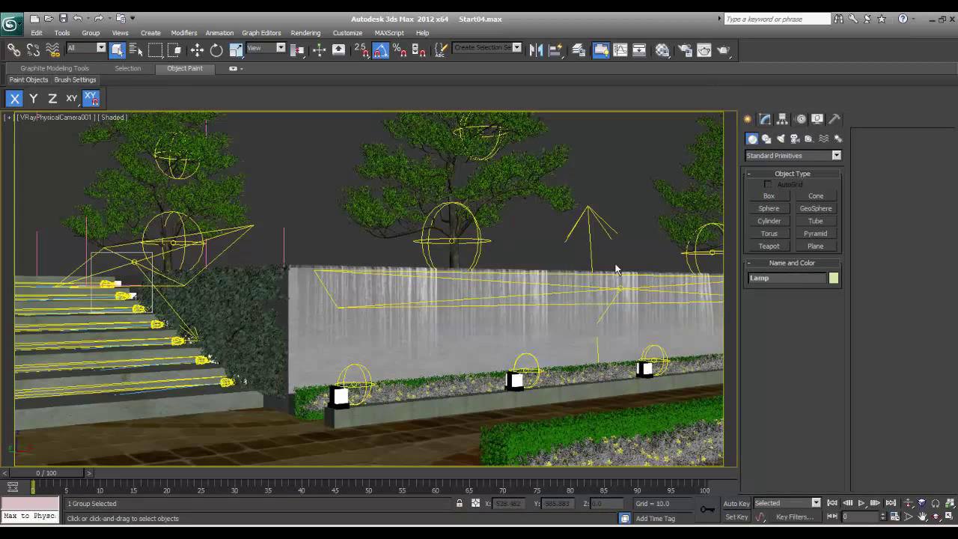
- Move the Lamp group in the top view beside the end of the hedge, at about X 36.2, Y -128.4
key(t)
key(z)
scroll(447, 311, down, 10)
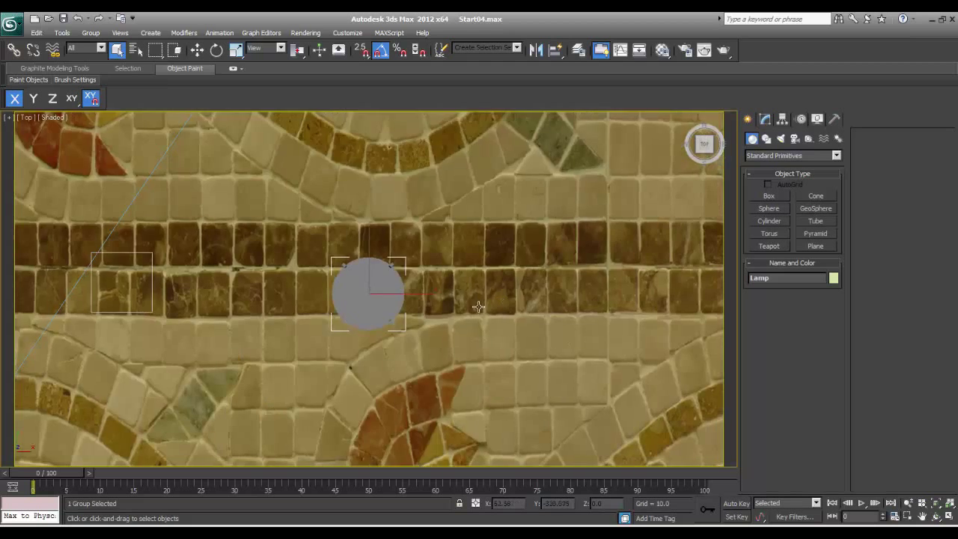
key(F3)
middle_drag(359, 304, 472, 295)
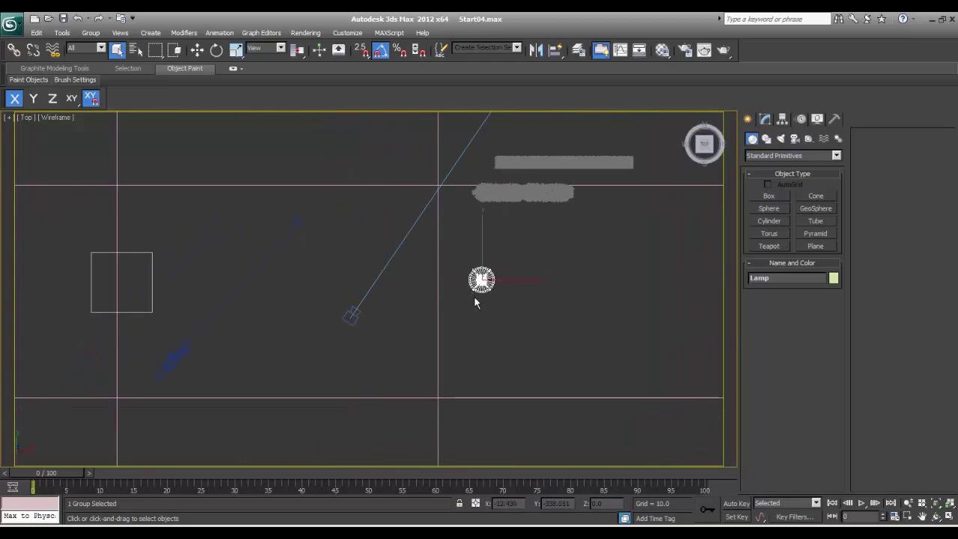
key(w)
drag(529, 280, 494, 281)
middle_drag(462, 261, 418, 354)
drag(417, 354, 482, 221)
- Move only the Lamp group's pivot down about 70.4 units along Z to the base of the pole
key(p)
alt+middle_drag(479, 229, 424, 274)
scroll(423, 274, down, 5)
alt+middle_drag(410, 340, 406, 278)
key(F3)
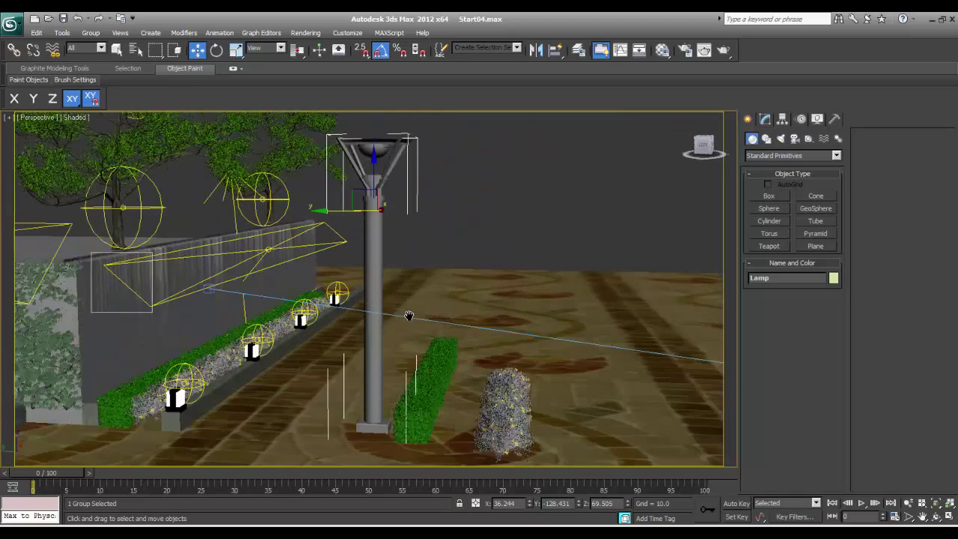
scroll(406, 280, up, 3)
click(816, 119)
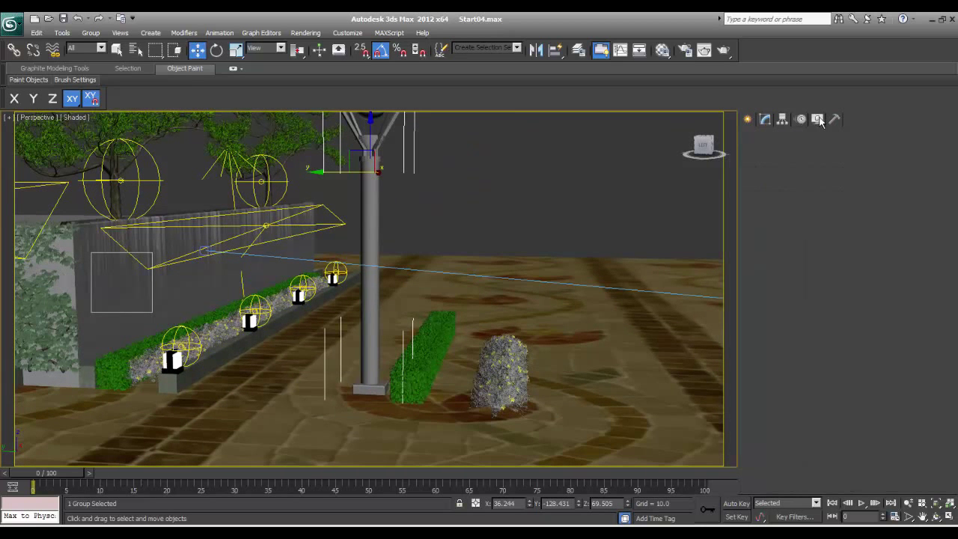
click(781, 121)
click(781, 196)
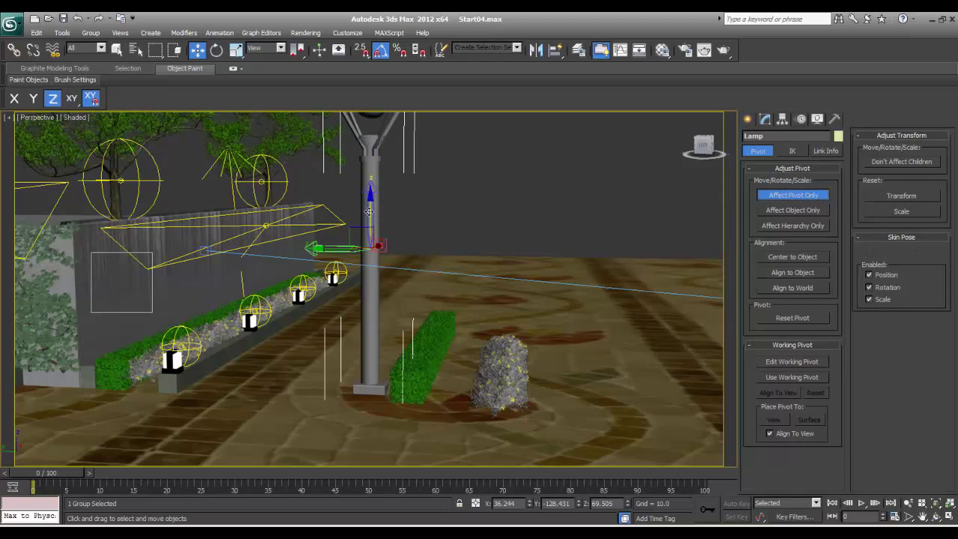
drag(376, 209, 355, 351)
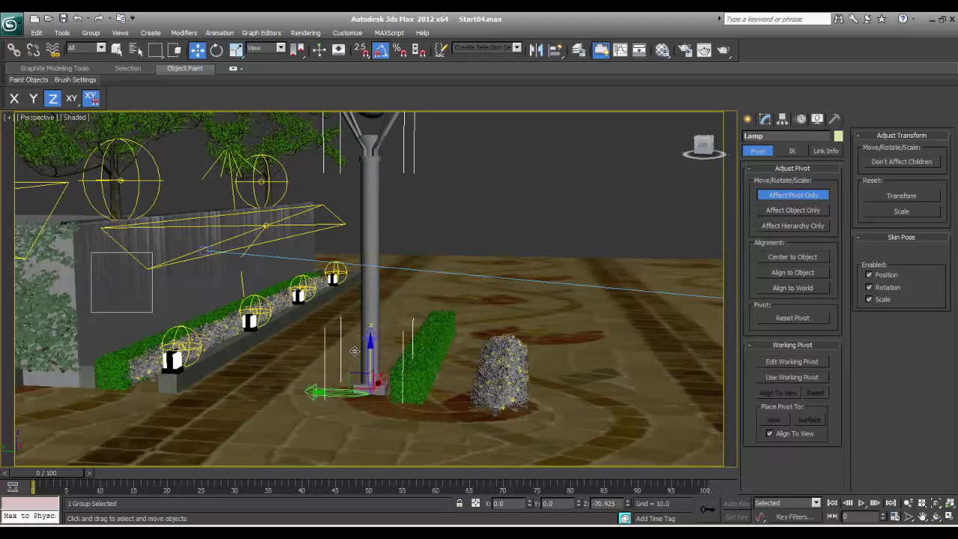
click(804, 195)
- Scale the Lamp group uniformly to about 75.8 percent around its own pivot point
key(r)
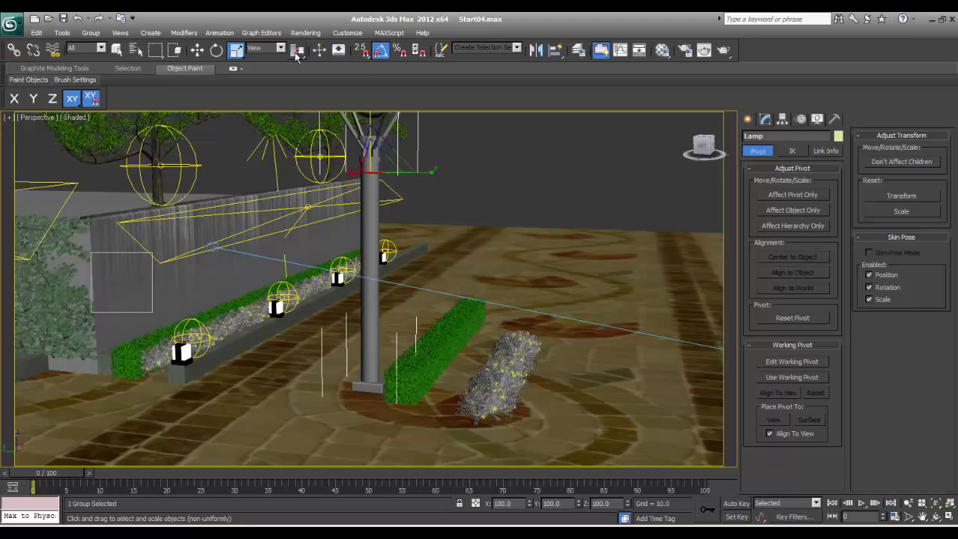
mouse_move(297, 55)
mouse_down()
mouse_move(299, 101)
mouse_move(291, 71)
mouse_up()
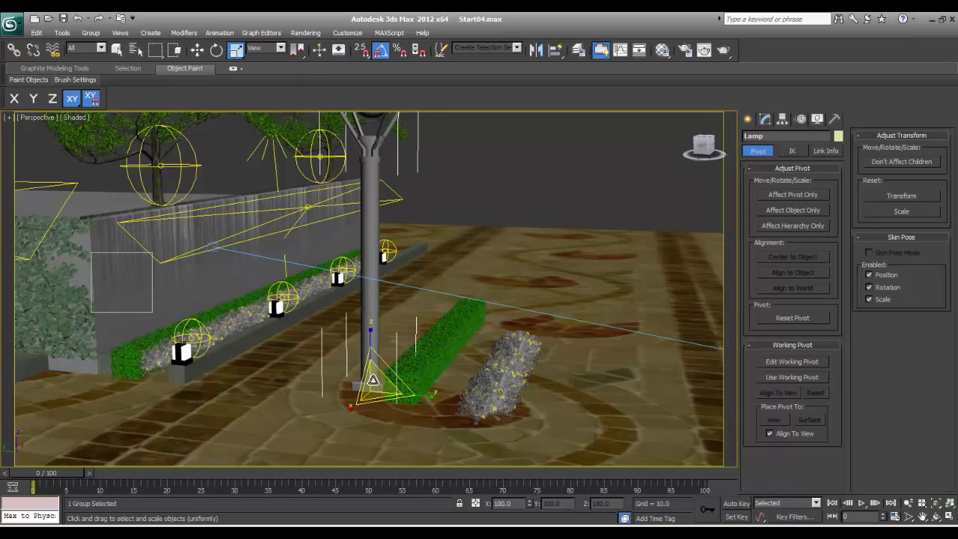
drag(372, 379, 372, 400)
- Shift the Lamp group slightly along X to about 36.5 while viewing through VRayPhysicalCamera001
key(c)
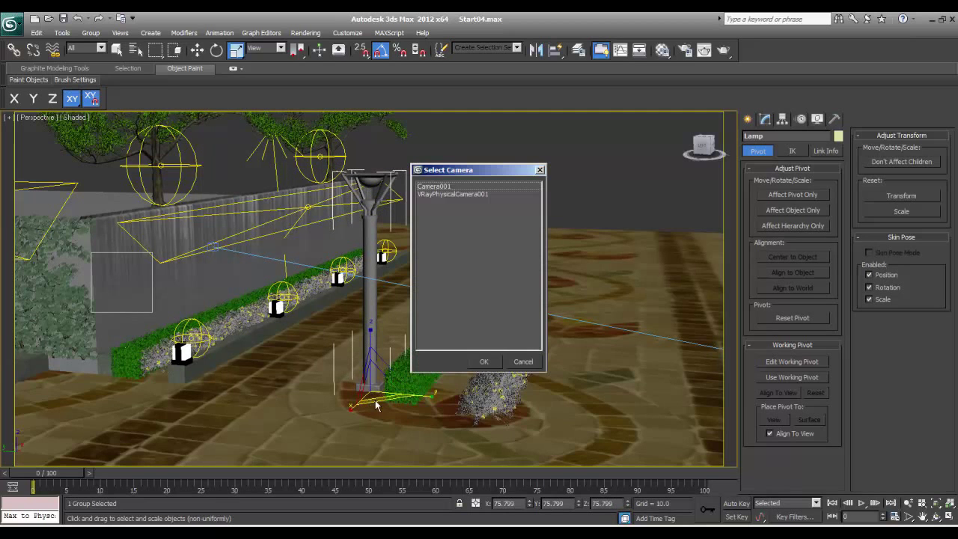
double_click(453, 194)
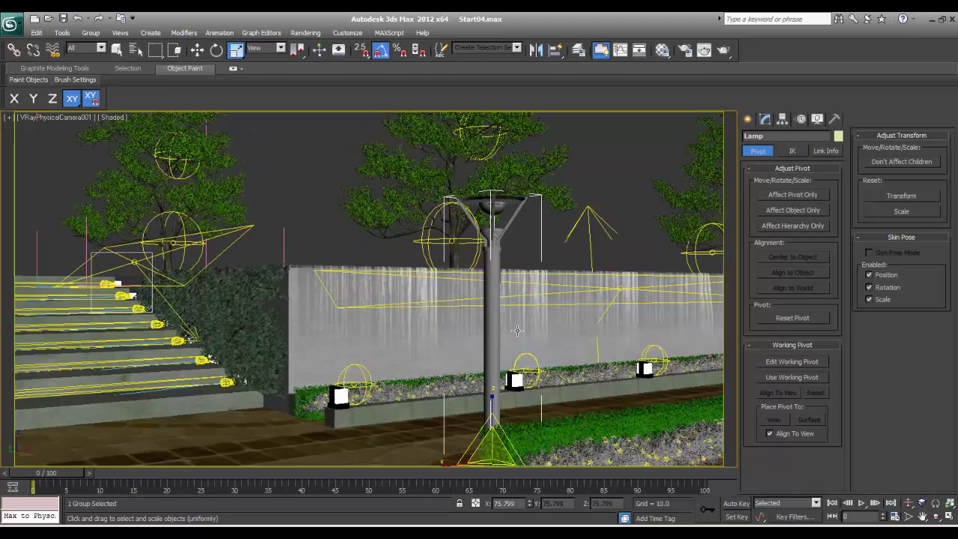
right_click(498, 350)
click(524, 363)
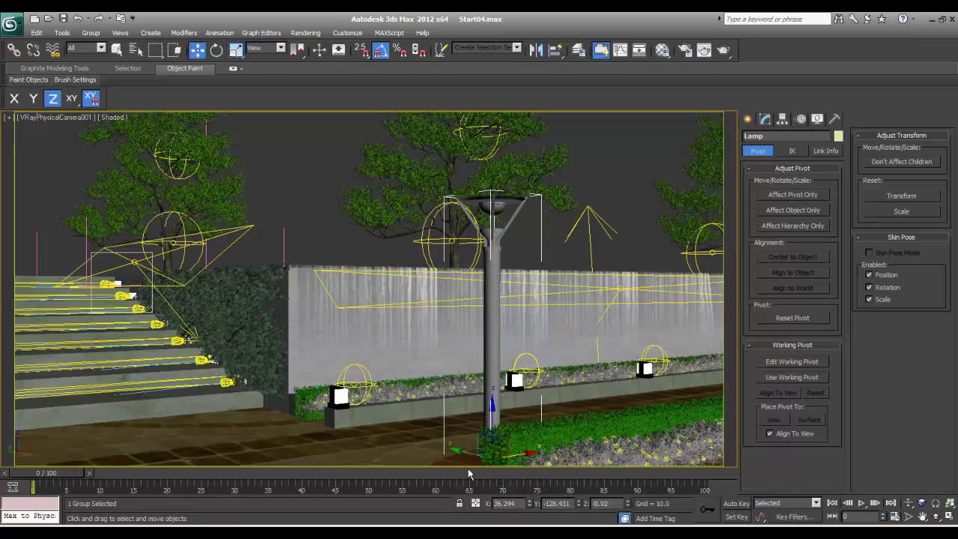
mouse_move(518, 453)
mouse_down()
mouse_move(550, 452)
mouse_move(494, 453)
mouse_move(526, 458)
mouse_move(508, 458)
mouse_up()
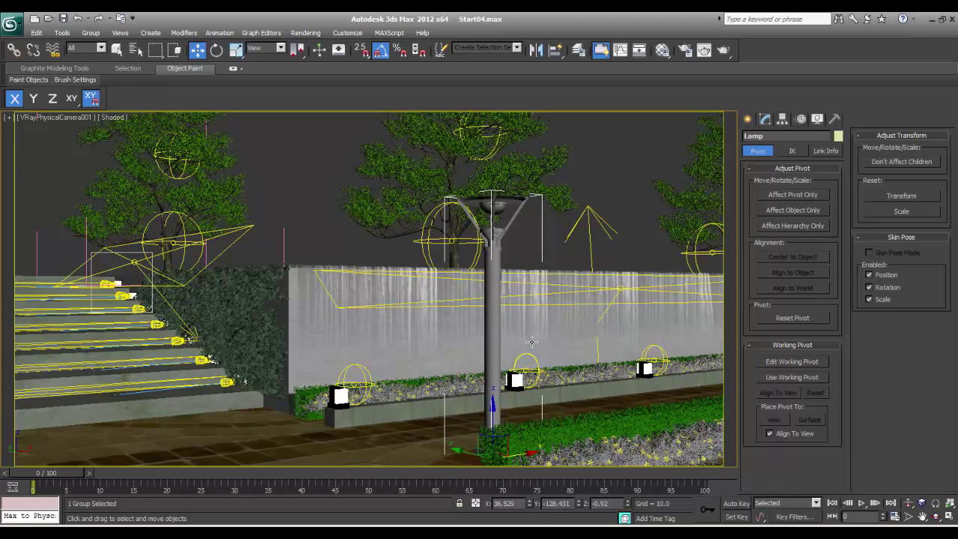
- Isolate the Lamp group in a perspective view and open the group for editing its individual parts
key(alt+q)
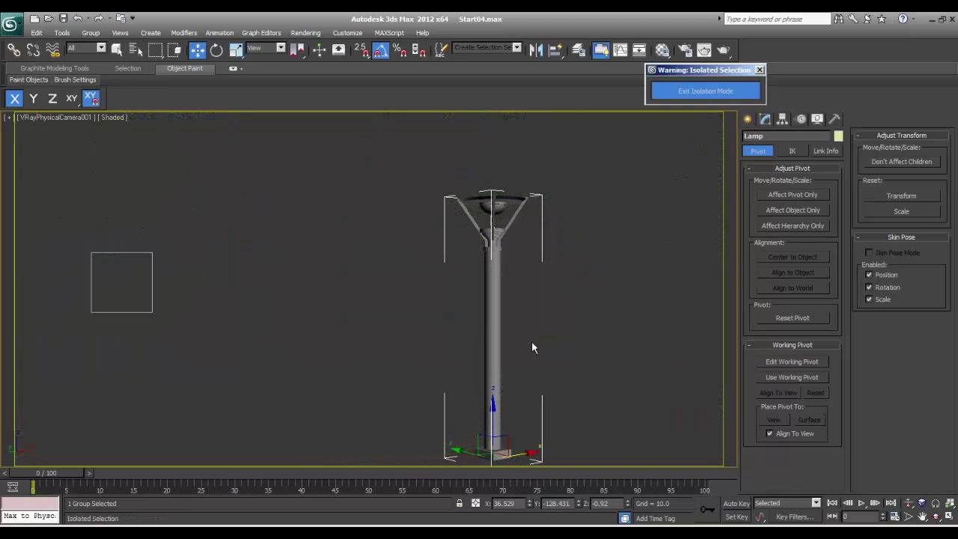
key(z)
mouse_move(330, 264)
alt+middle_down()
mouse_move(377, 213)
mouse_move(393, 308)
mouse_move(417, 308)
mouse_move(436, 289)
mouse_move(431, 347)
mouse_move(451, 333)
mouse_move(434, 348)
alt+middle_up()
scroll(393, 308, up, 4)
scroll(431, 347, down, 3)
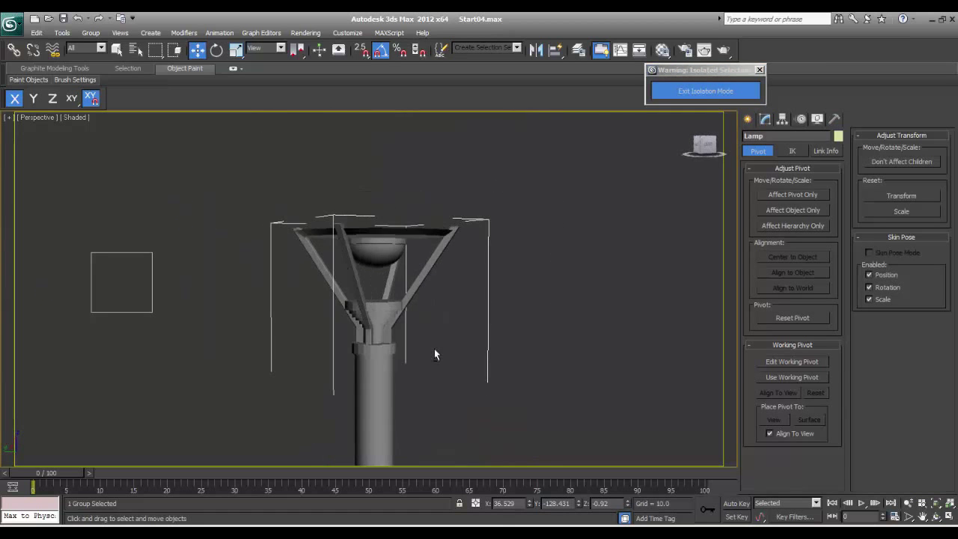
key(F3)
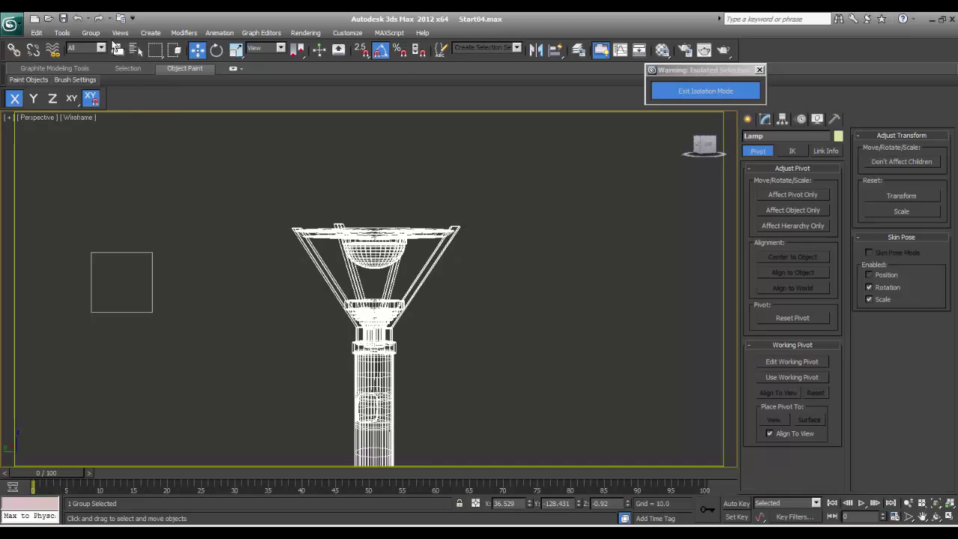
click(91, 32)
click(101, 74)
- Delete the small rounded access hatch from the upper part of the lamp pole
click(371, 402)
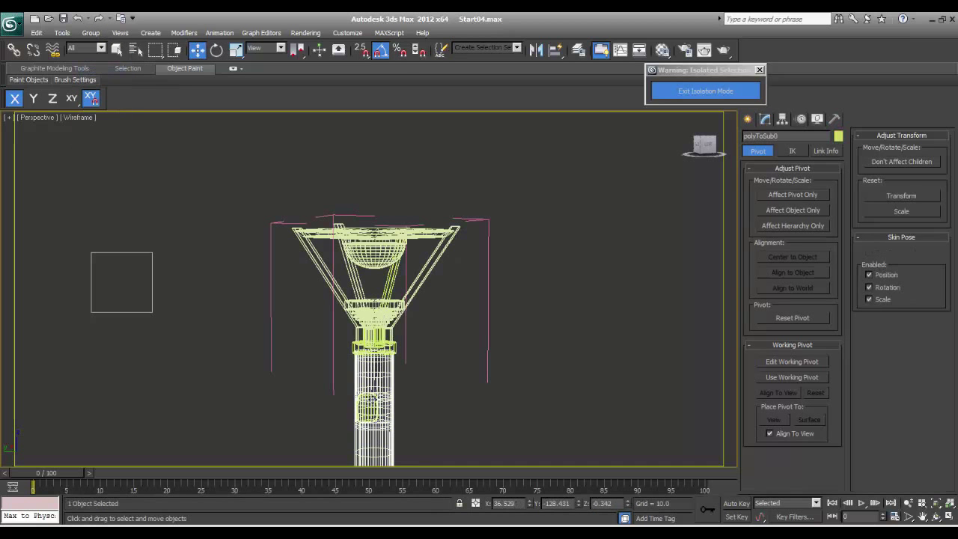
scroll(387, 342, up, 10)
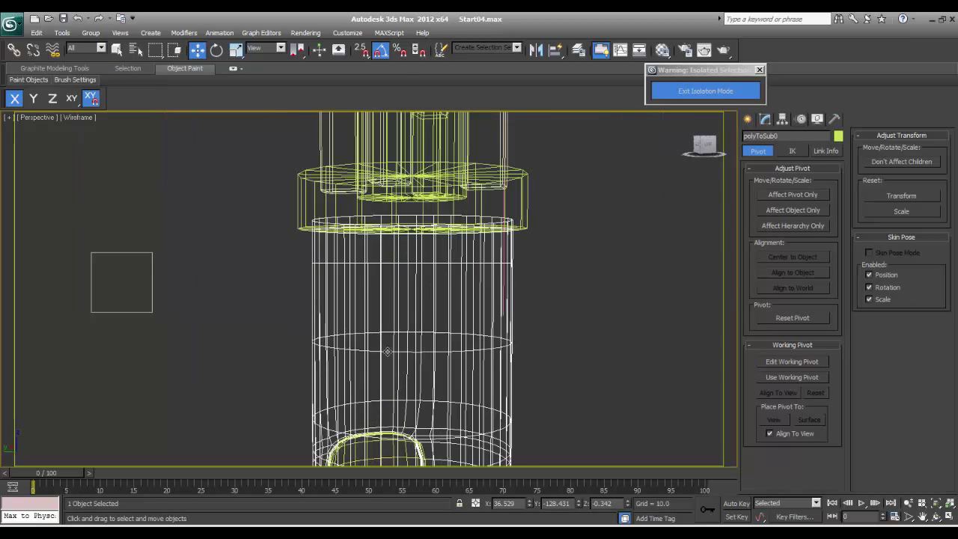
click(419, 369)
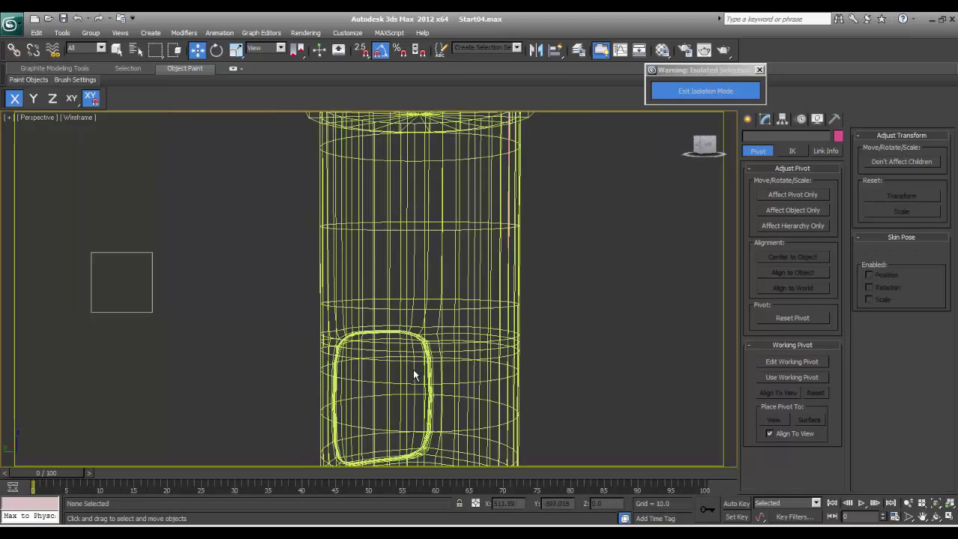
key(F3)
alt+middle_drag(404, 379, 570, 383)
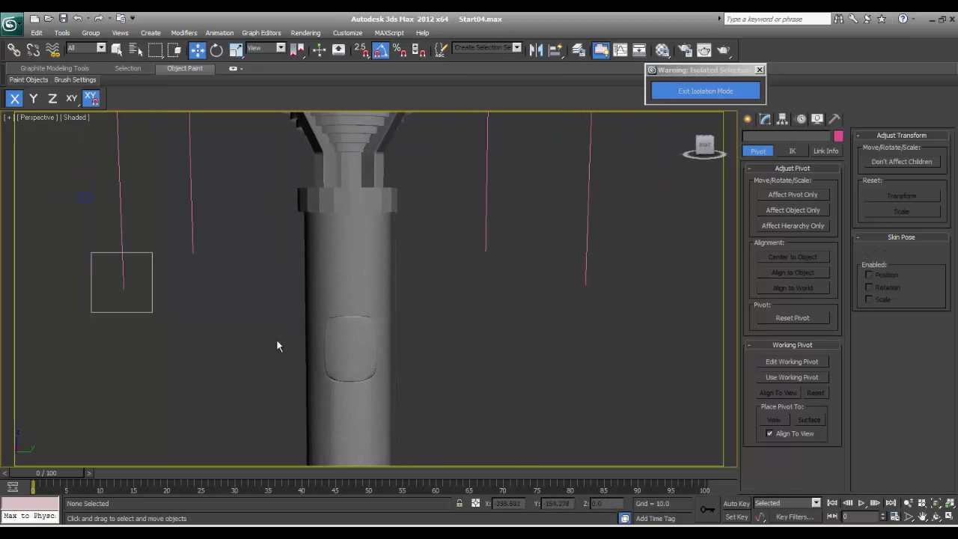
key(F3)
click(350, 361)
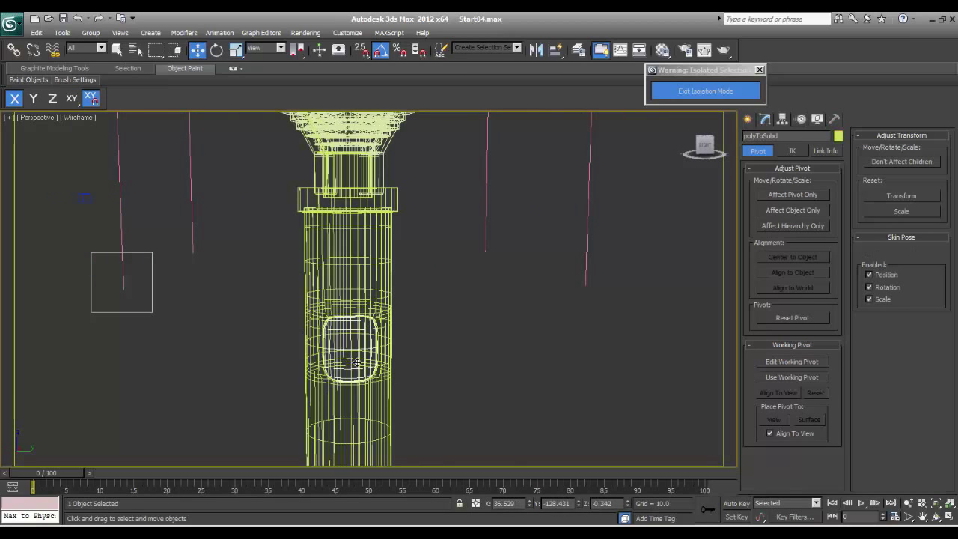
click(357, 362)
key(F3)
scroll(353, 377, down, 5)
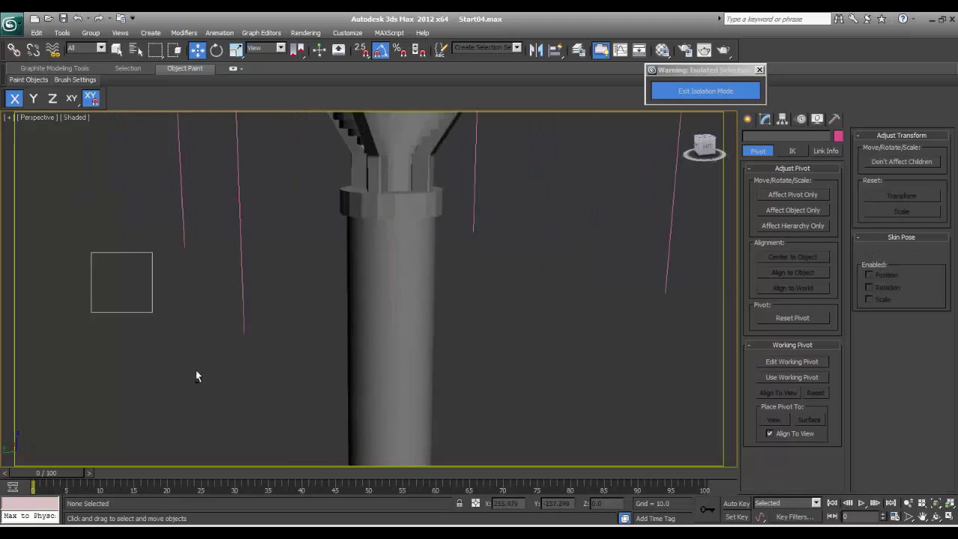
- Delete the square base block at the foot of the lamp pole
middle_drag(357, 393, 406, 292)
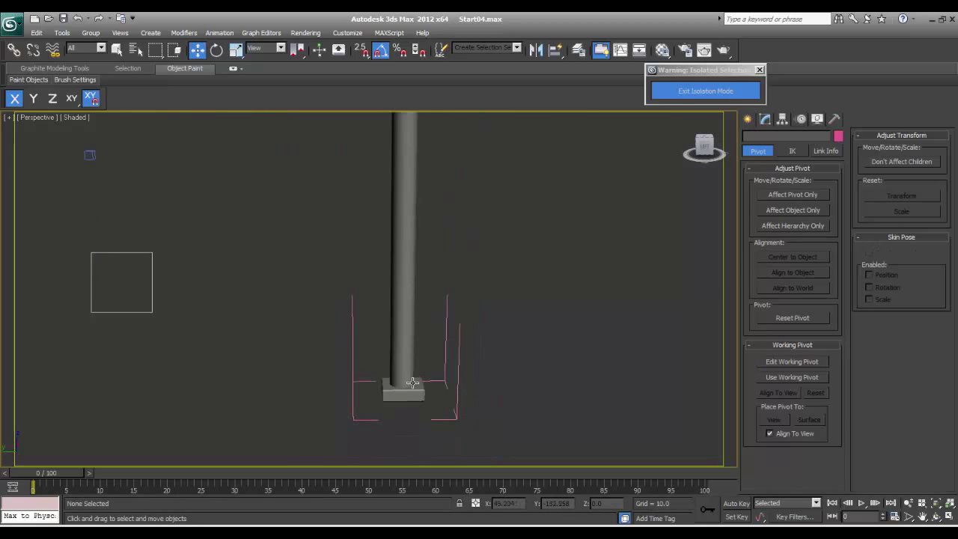
click(411, 393)
key(F3)
click(412, 393)
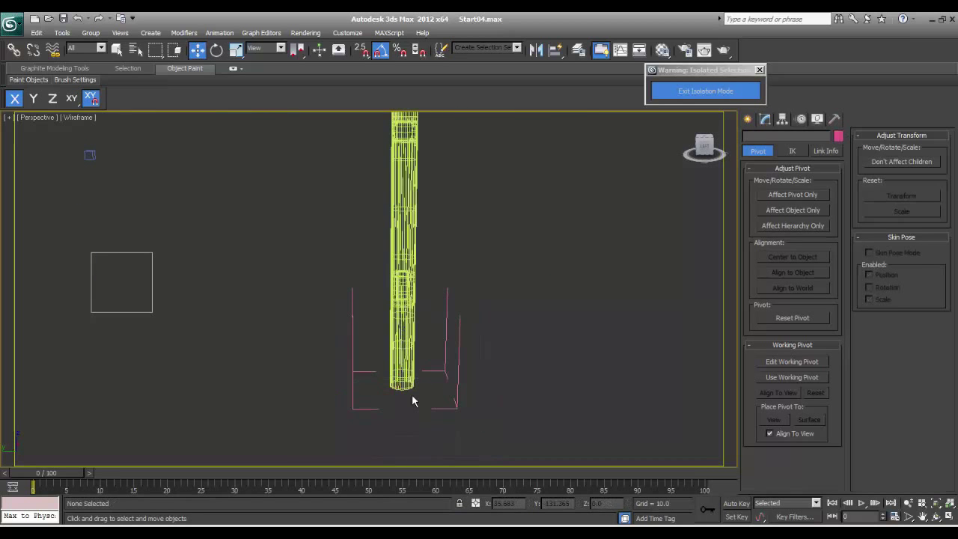
scroll(420, 314, down, 5)
scroll(420, 313, up, 10)
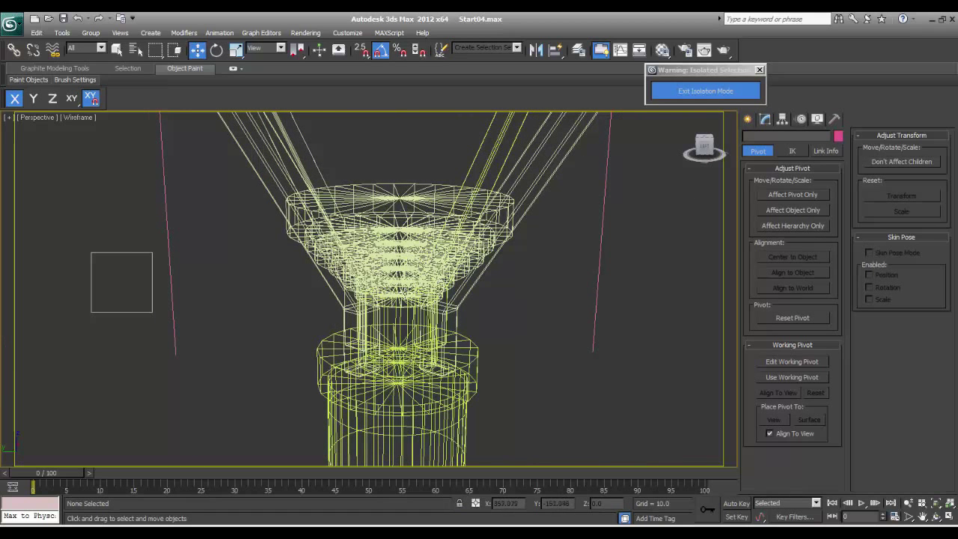
scroll(416, 301, down, 3)
key(F3)
scroll(417, 299, down, 3)
scroll(417, 299, up, 5)
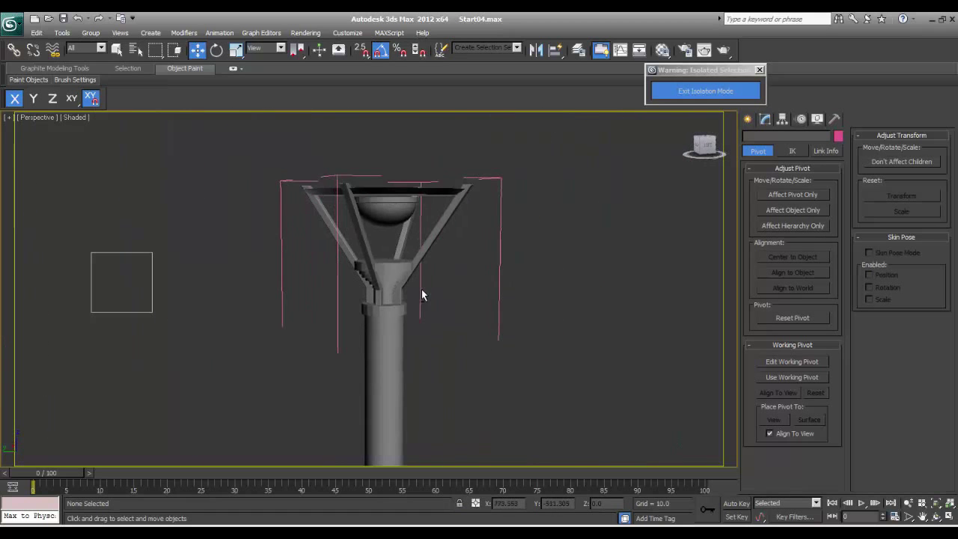
- Convert the unused 07 - Default material to a VRayMtl and name it Lamp
key(m)
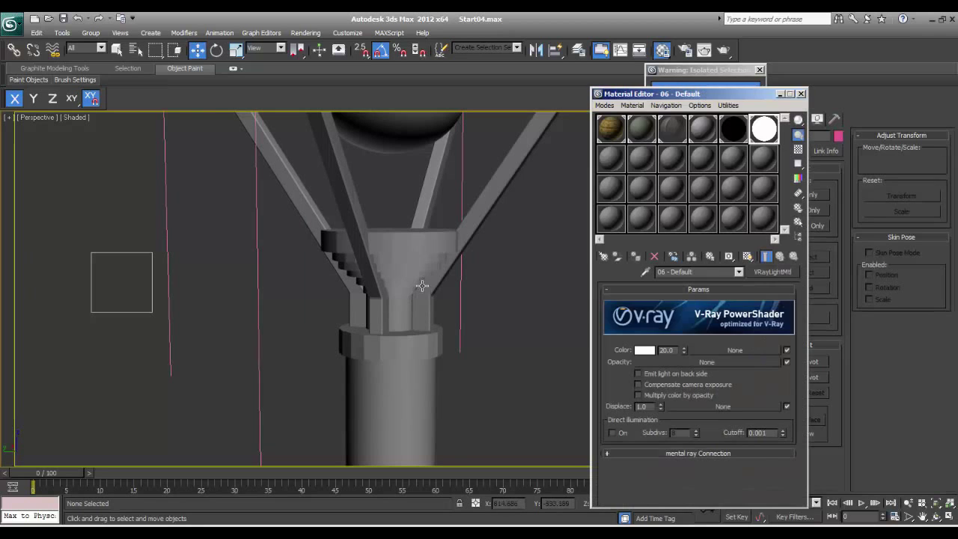
click(606, 166)
scroll(467, 280, down, 3)
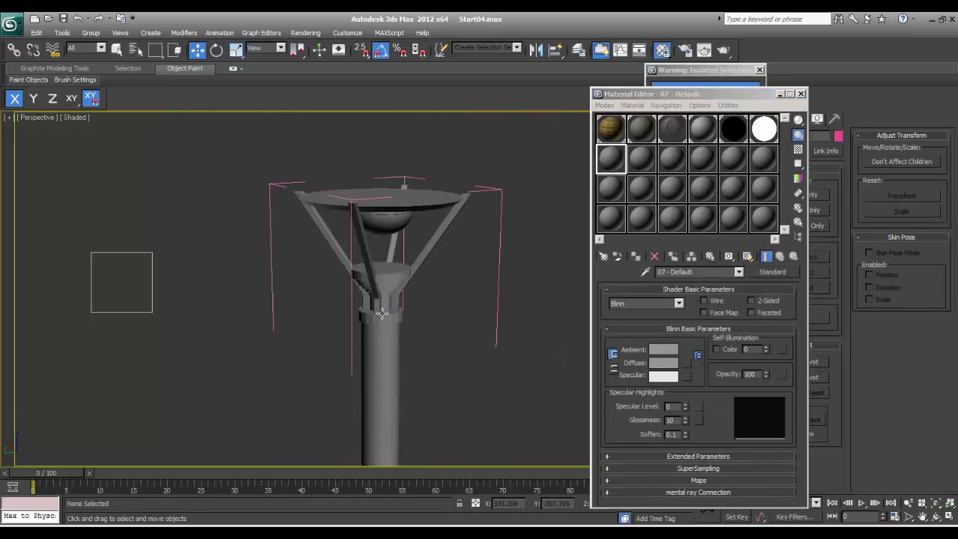
scroll(467, 279, up, 2)
click(772, 271)
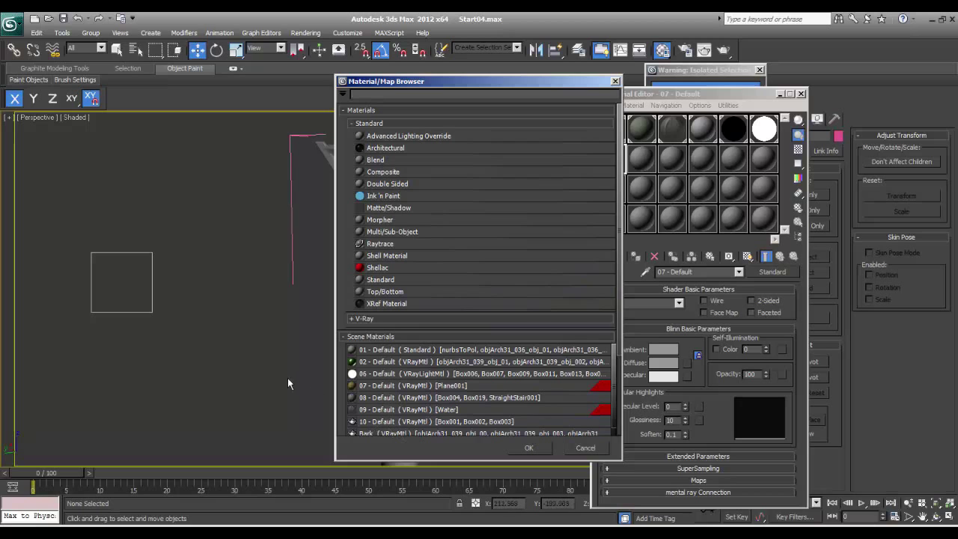
click(382, 319)
click(384, 391)
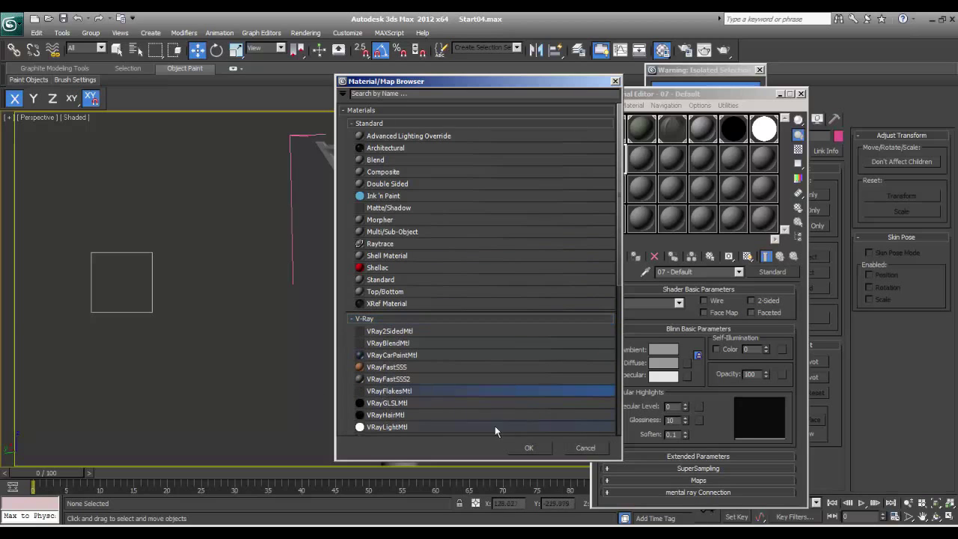
click(387, 343)
scroll(389, 384, down, 1)
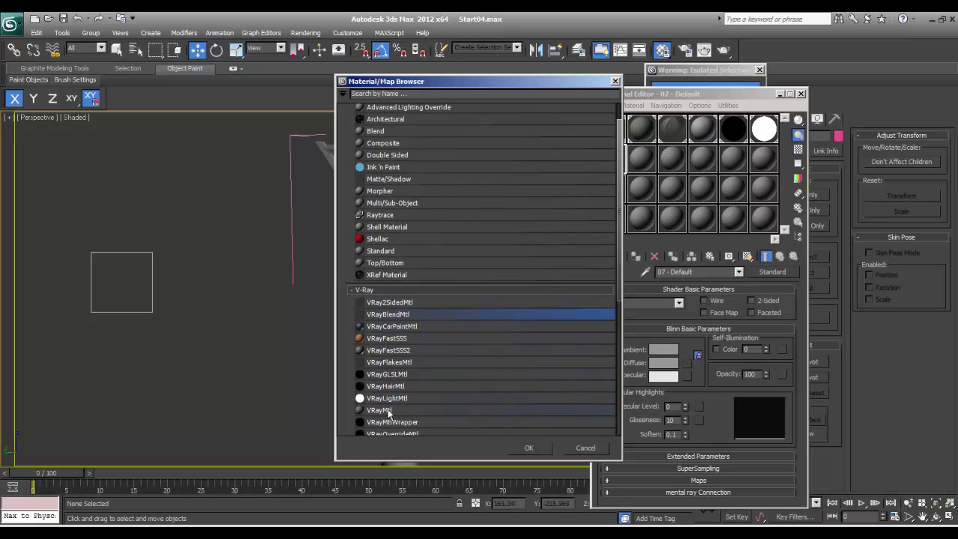
click(388, 410)
click(527, 447)
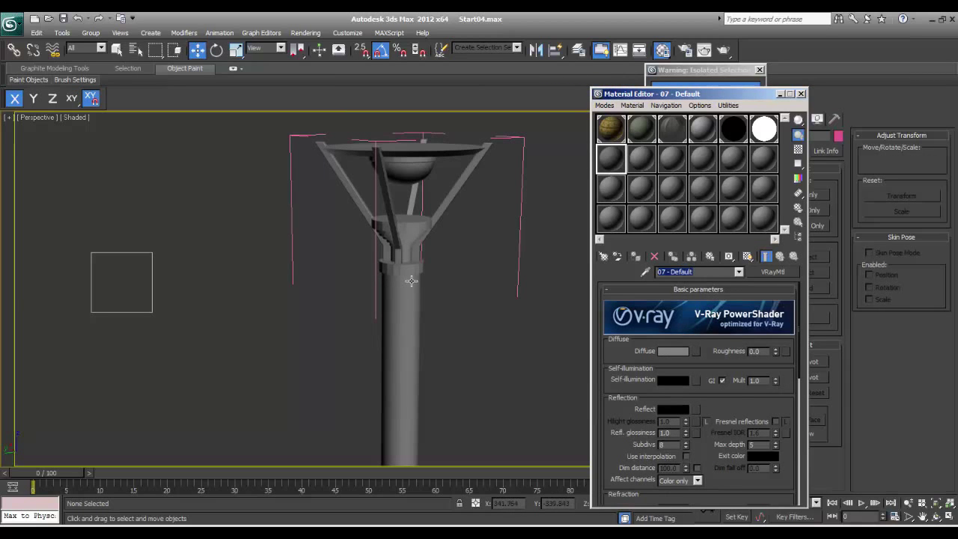
text(Lamp)
key(Return)
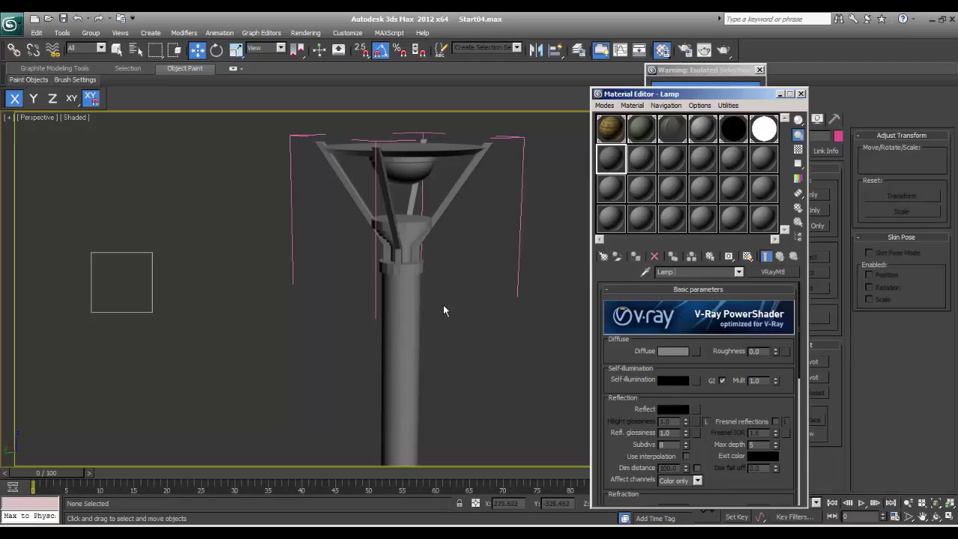
- Set the Lamp material's diffuse color to dark grey, RGB 77, 77, 77
click(694, 351)
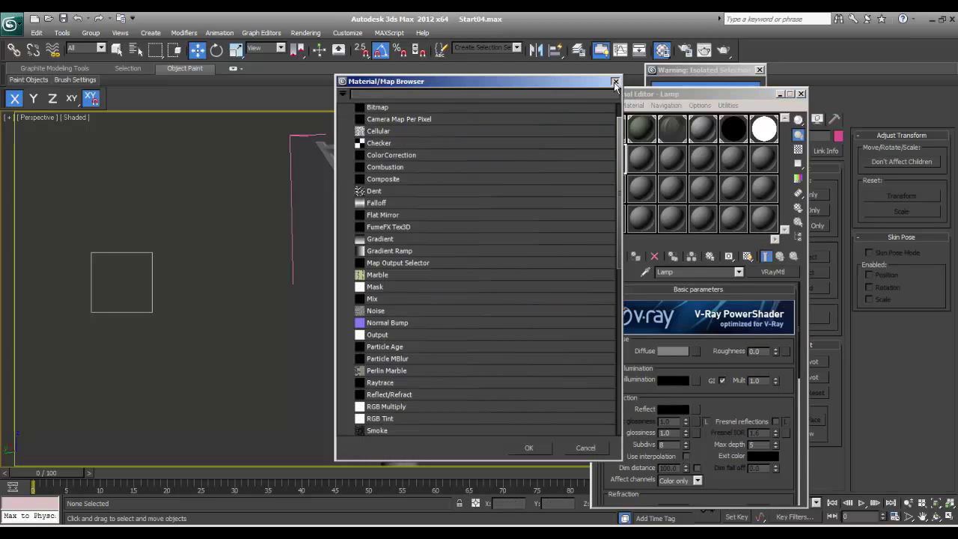
click(615, 82)
click(673, 351)
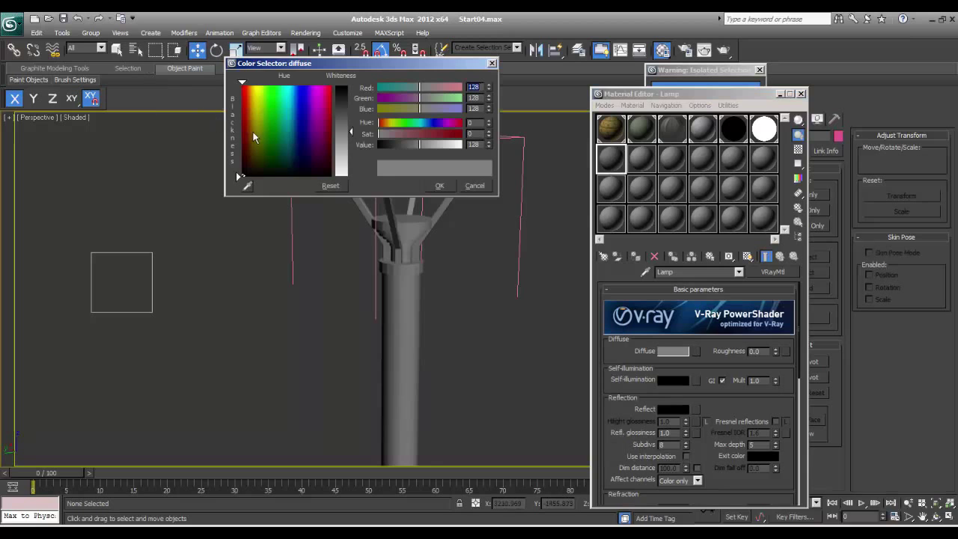
mouse_move(254, 137)
mouse_down()
mouse_move(261, 164)
mouse_move(248, 176)
mouse_up()
drag(342, 139, 341, 126)
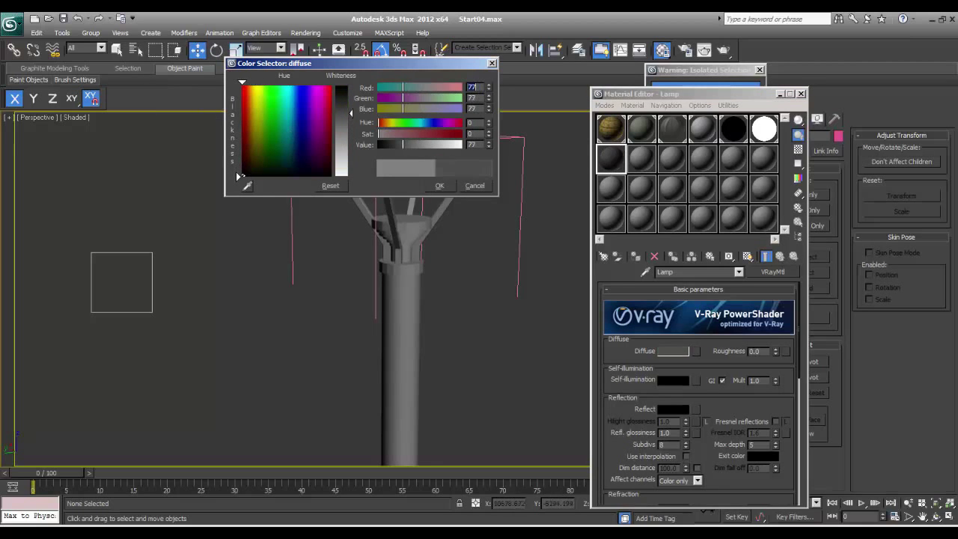
click(440, 186)
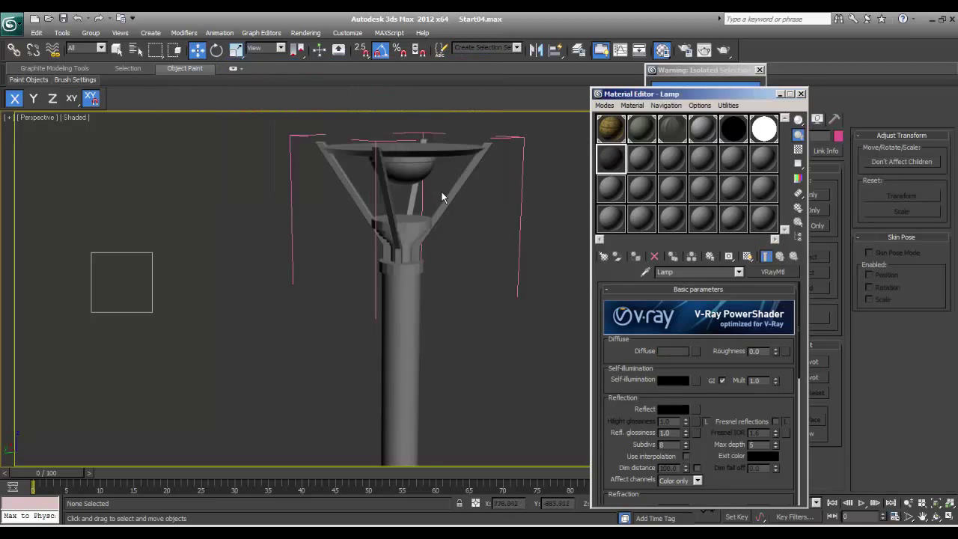
- Assign the Lamp material to the pole and the stepped neck rings beneath the lamp head
key(F3)
click(401, 361)
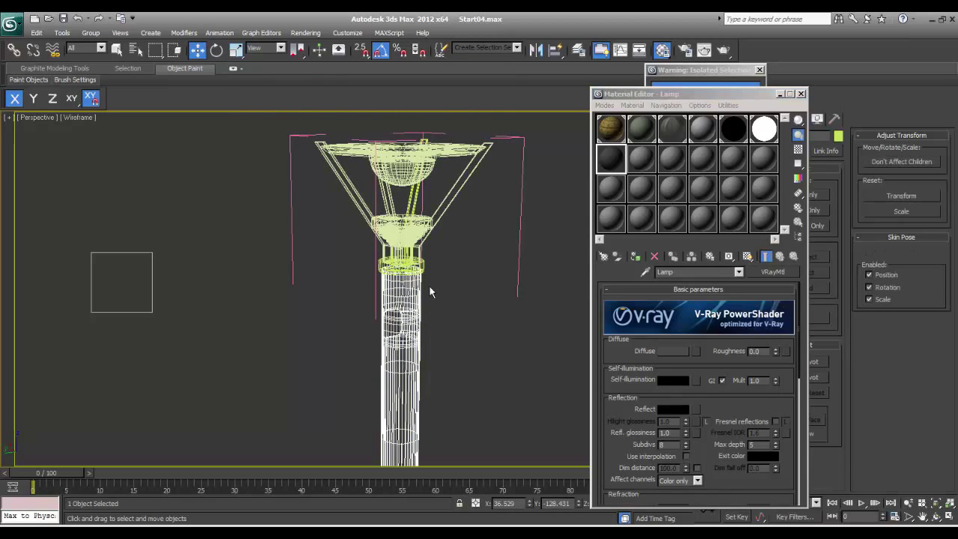
key(F3)
key(F4)
scroll(421, 254, up, 5)
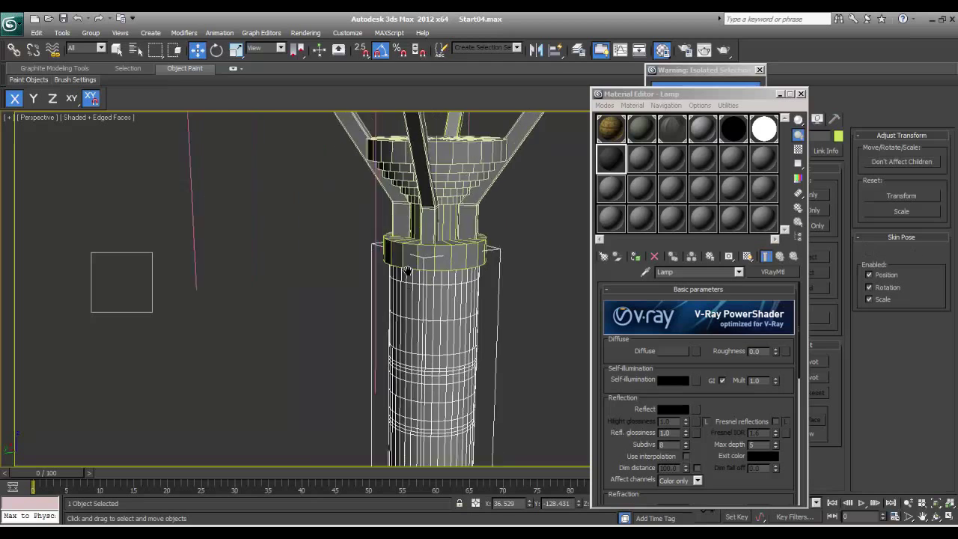
ctrl+click(378, 280)
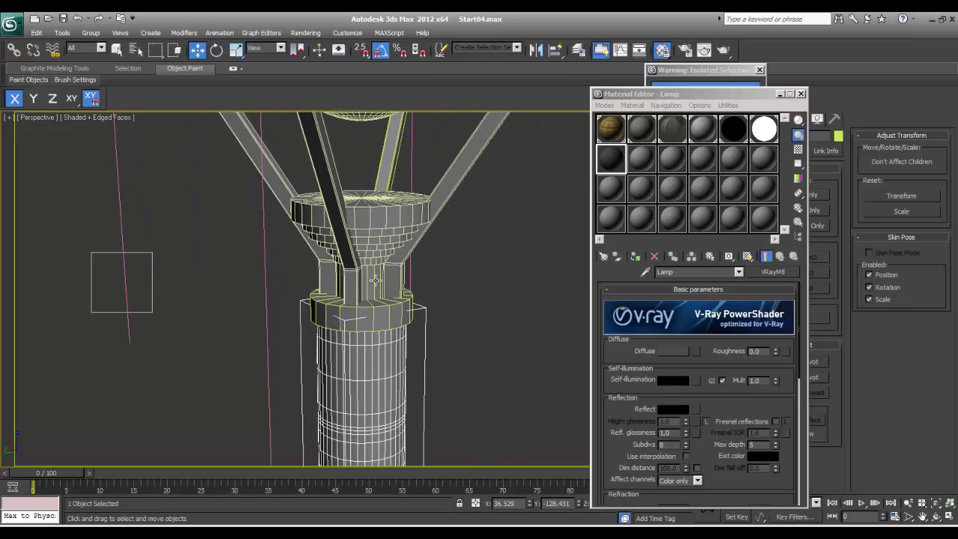
ctrl+click(371, 208)
ctrl+click(372, 241)
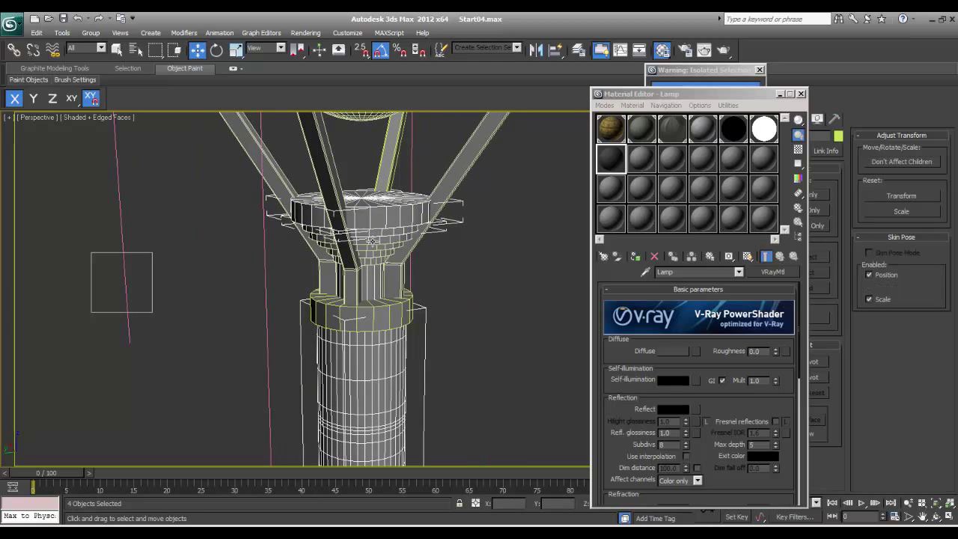
ctrl+click(372, 249)
ctrl+click(372, 255)
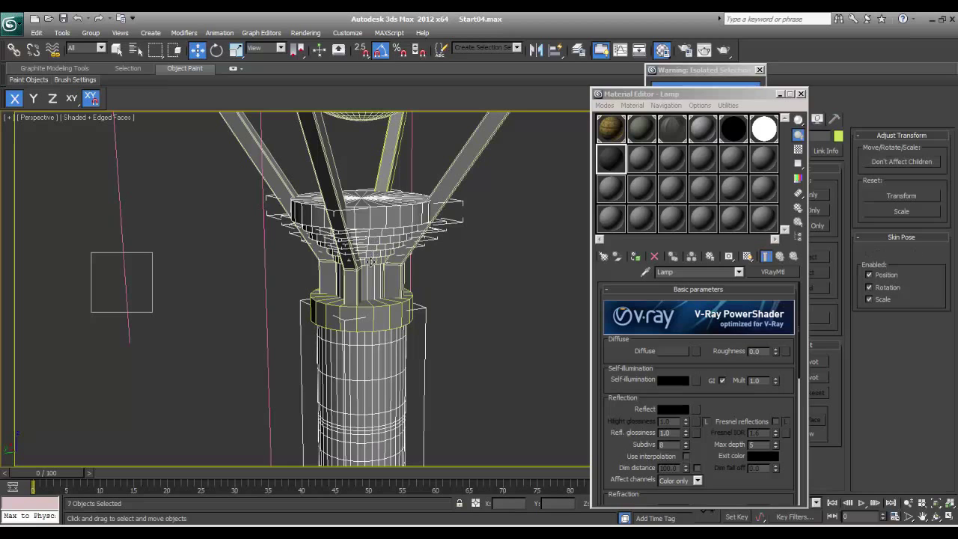
ctrl+click(372, 264)
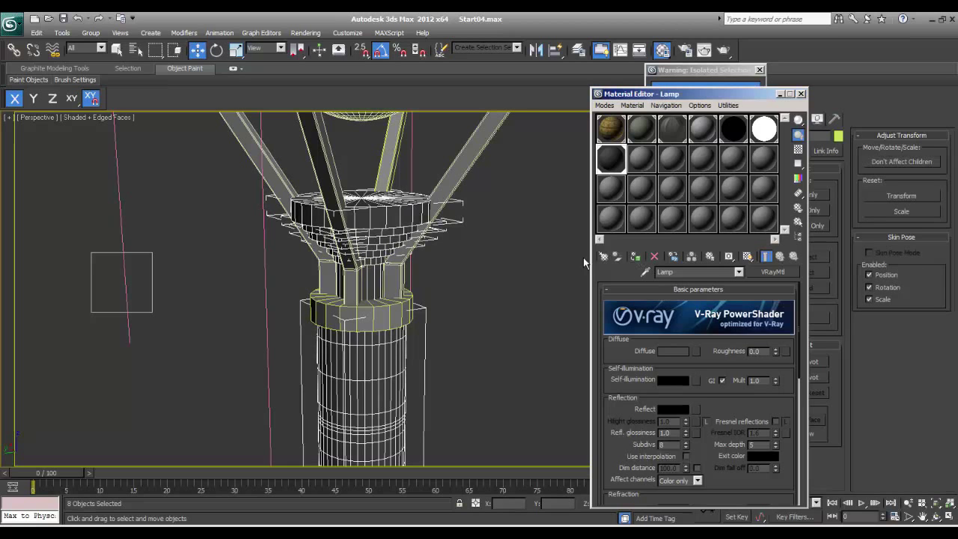
- Assign the Lamp material to the four slanted support arms and the round top disc
middle_drag(491, 267, 458, 304)
click(427, 220)
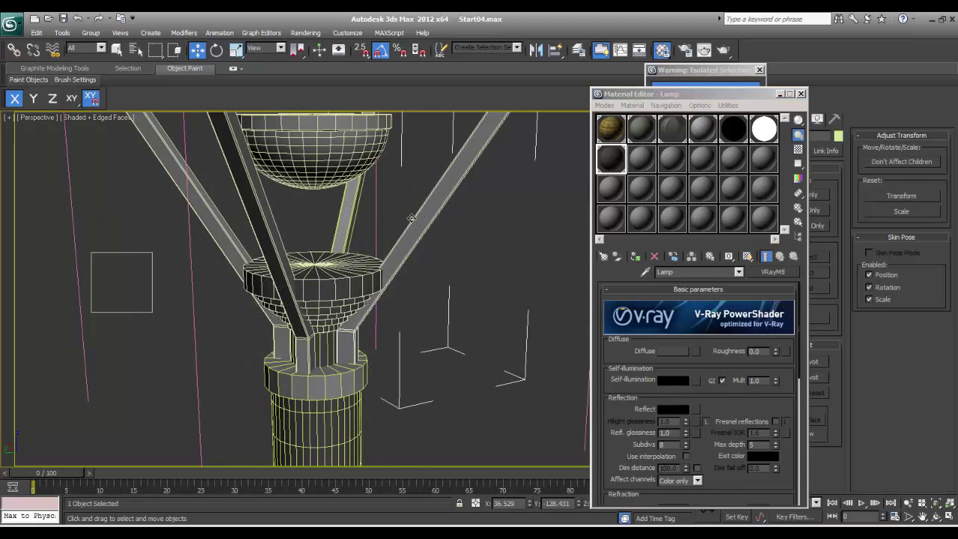
ctrl+click(349, 220)
ctrl+click(270, 243)
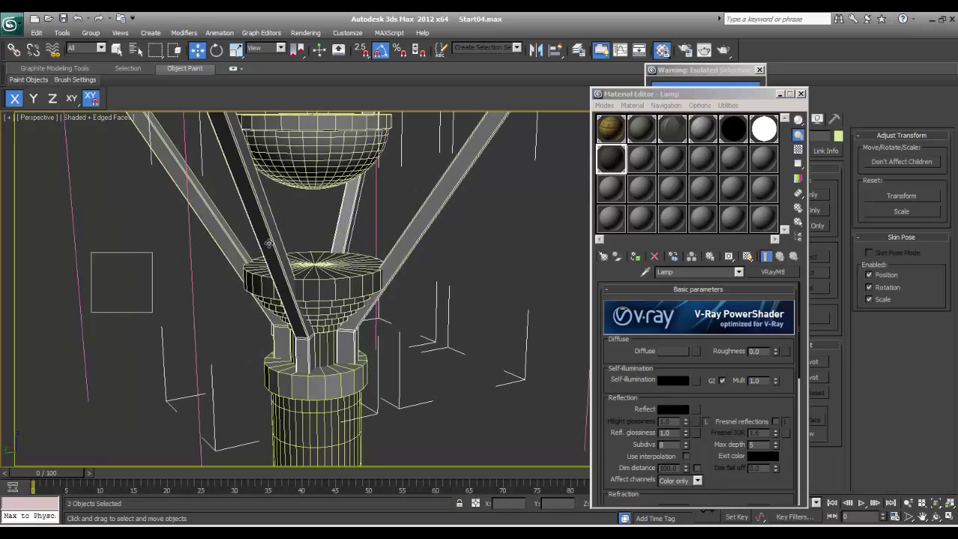
ctrl+click(216, 225)
middle_drag(348, 244, 360, 313)
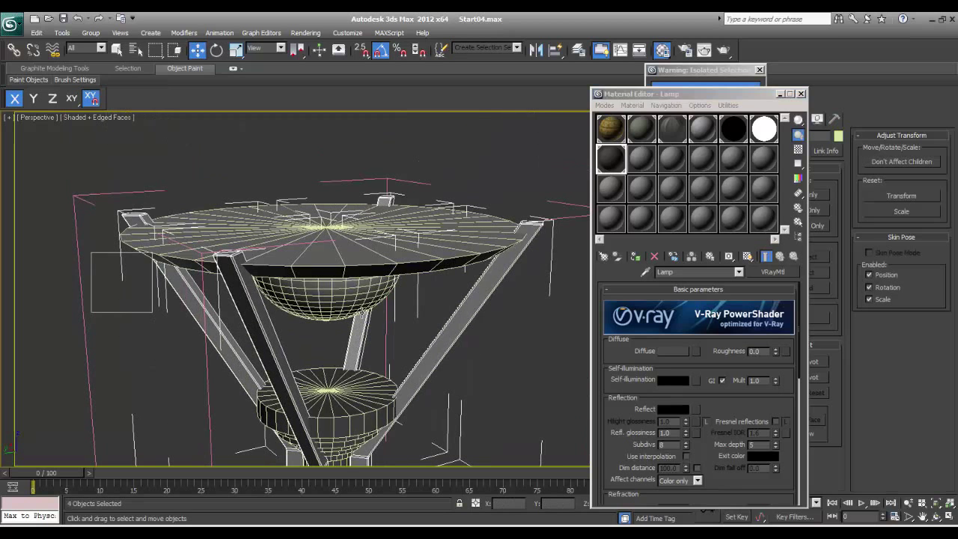
click(636, 256)
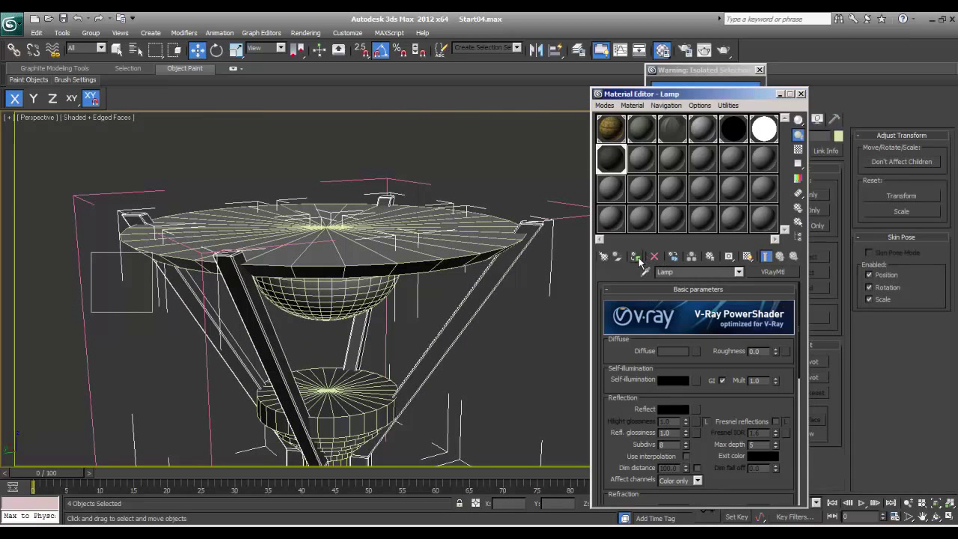
click(432, 240)
alt+middle_drag(465, 365, 429, 319)
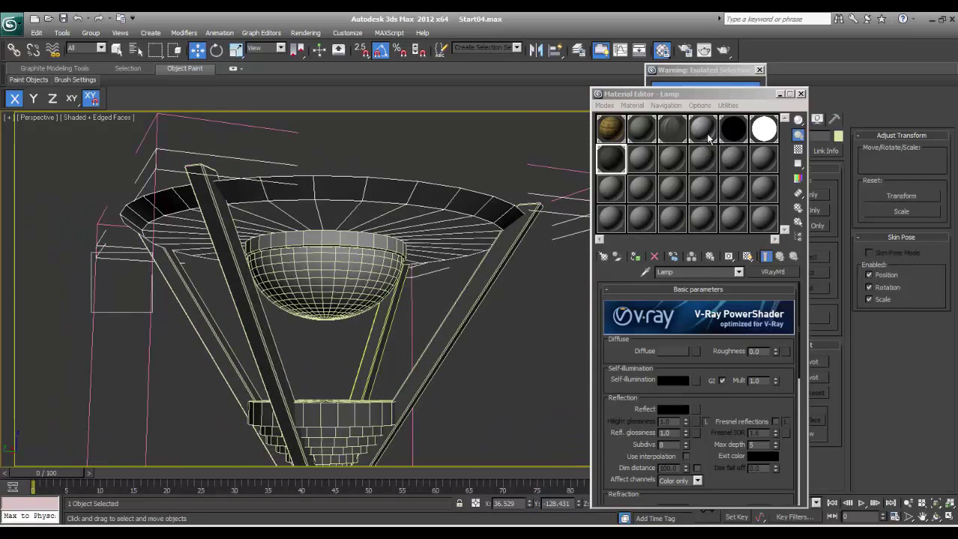
- Assign the black SS material to the lamp's round top disc and its four slanted support arms
click(733, 128)
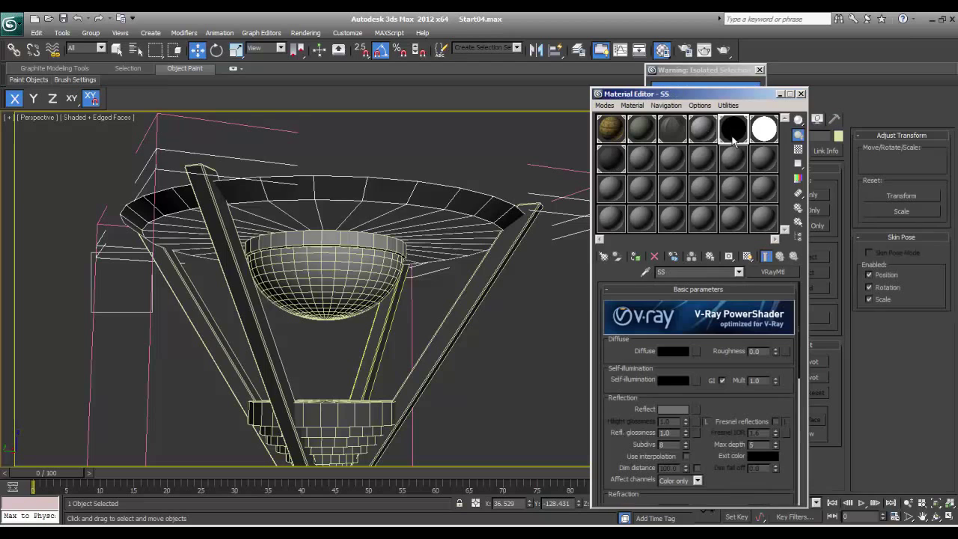
click(461, 335)
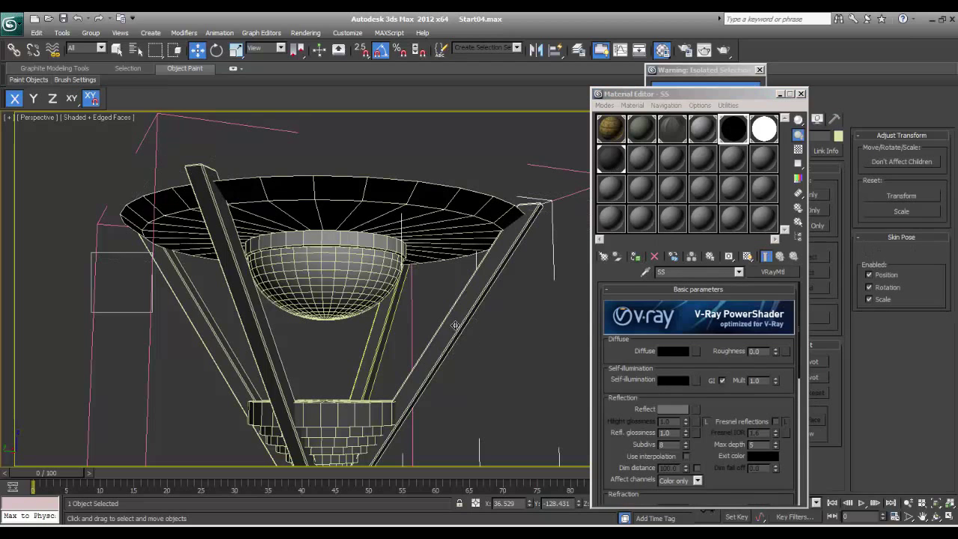
ctrl+click(378, 345)
ctrl+click(265, 357)
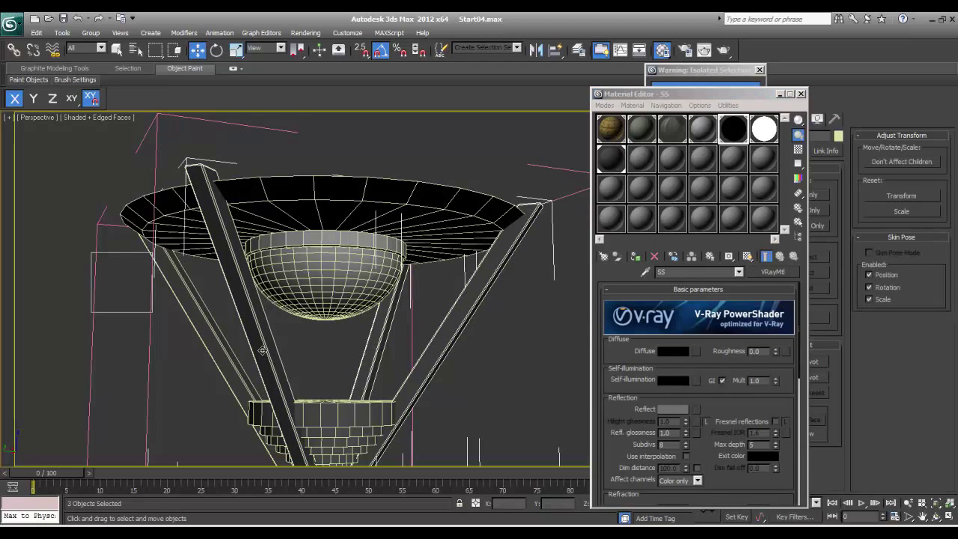
ctrl+click(209, 339)
click(742, 136)
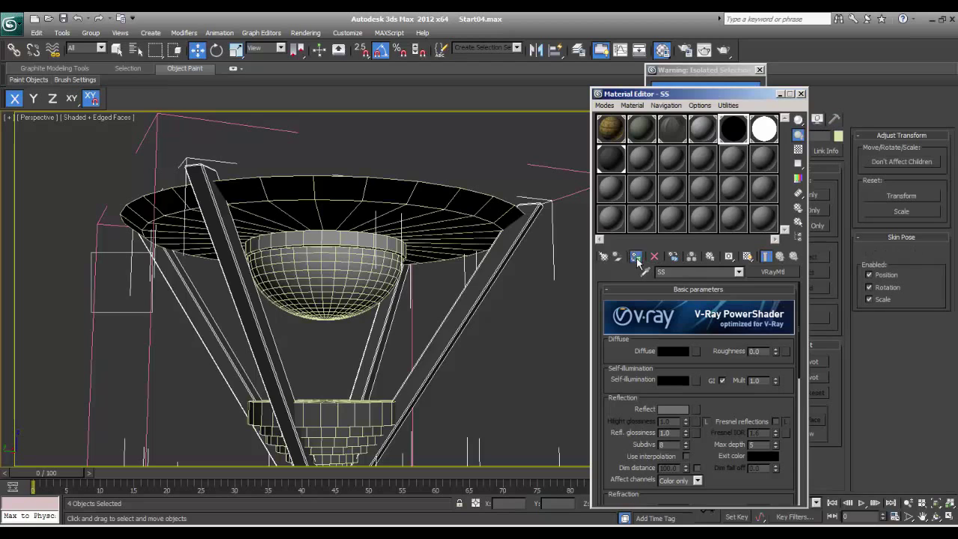
click(636, 257)
- Assign the white 06 - Default light material to the hemispherical bulb and the Lamp material to the ring around its top
click(328, 280)
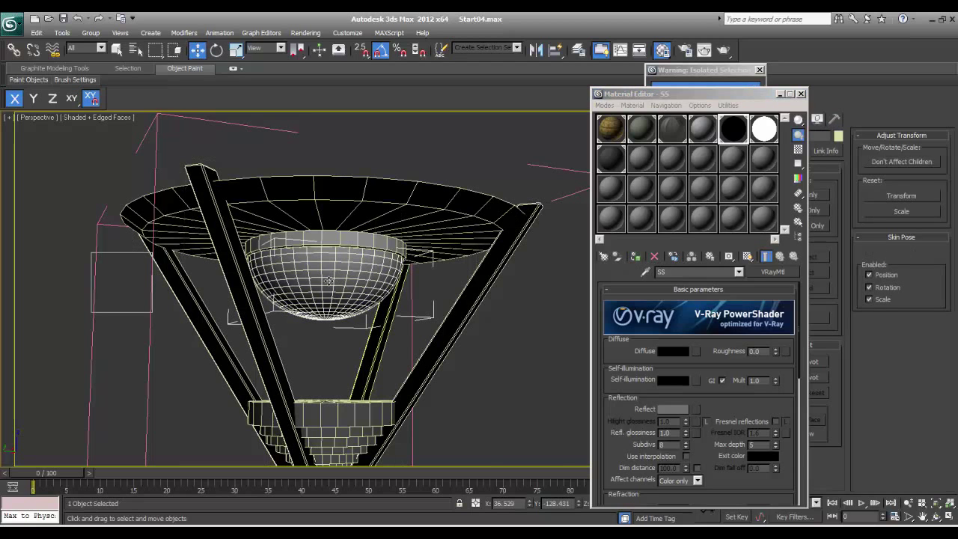
click(754, 136)
click(635, 256)
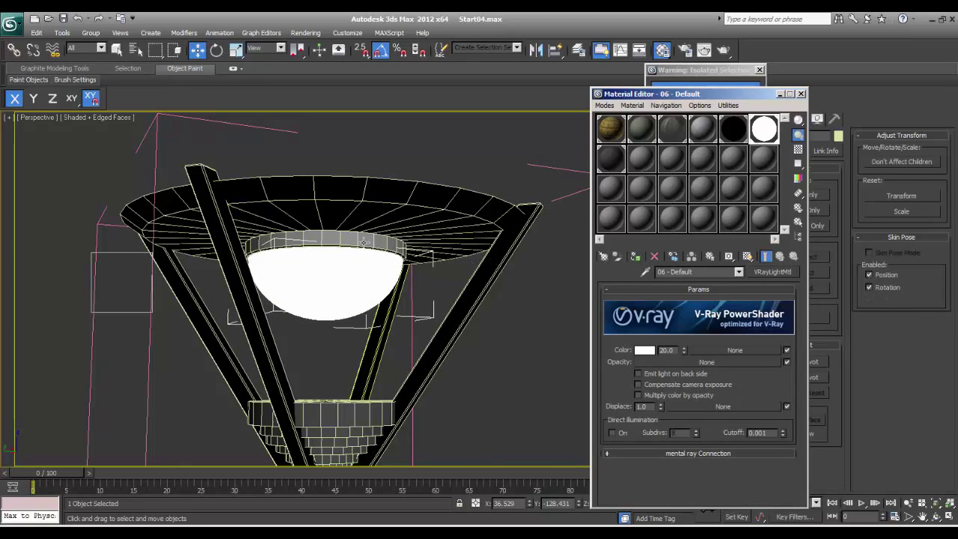
click(386, 241)
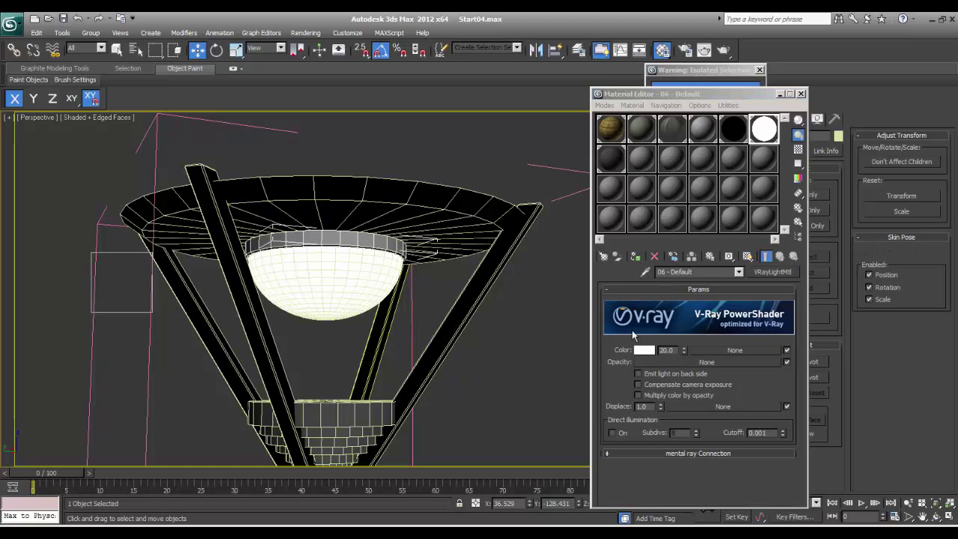
click(612, 158)
click(635, 256)
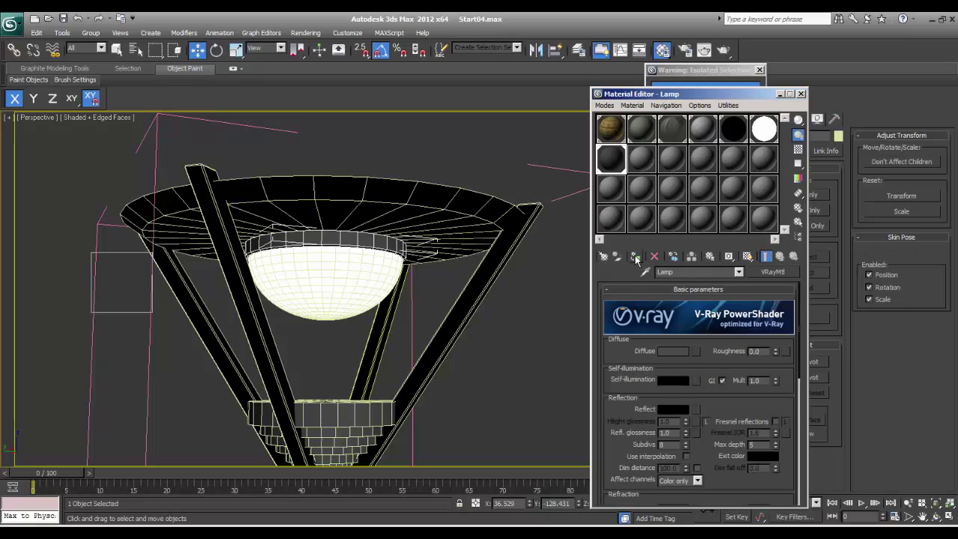
- Close the street lamp group, deselect it and dismiss the Material Editor
scroll(507, 258, down, 3)
scroll(506, 258, down, 5)
middle_drag(372, 334, 351, 265)
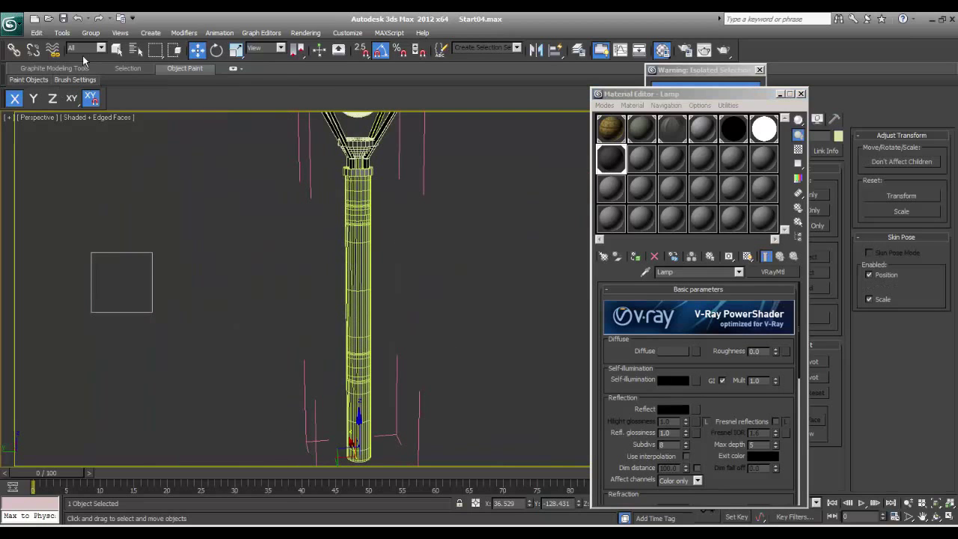
click(90, 33)
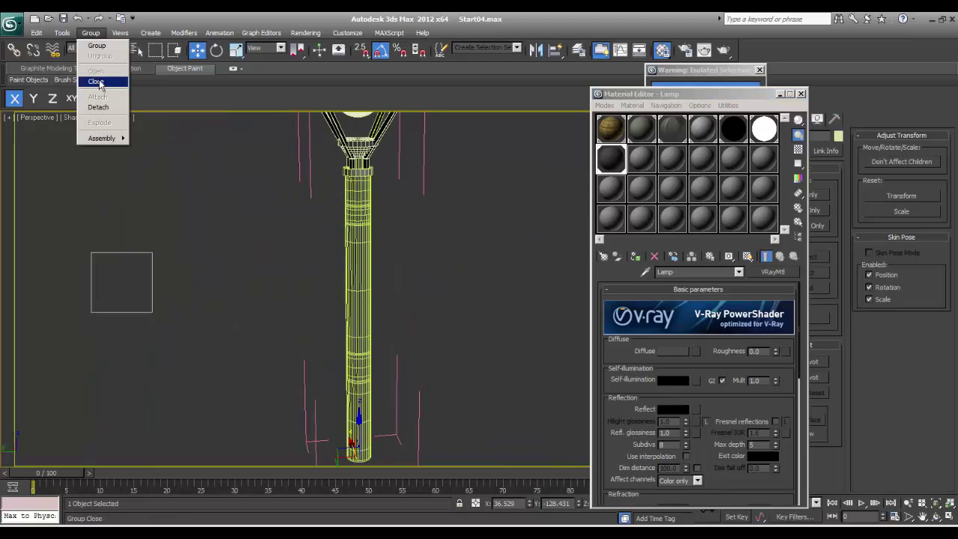
click(98, 82)
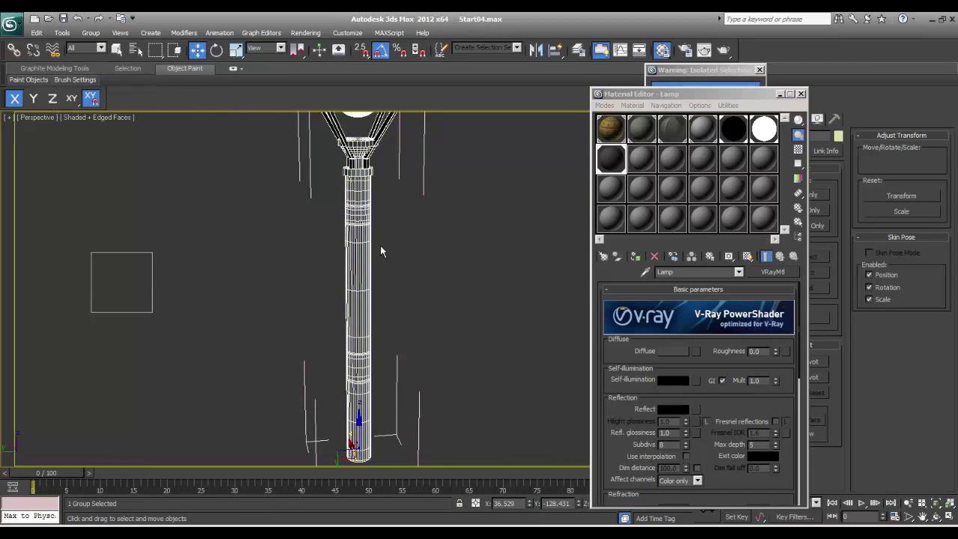
click(481, 226)
key(m)
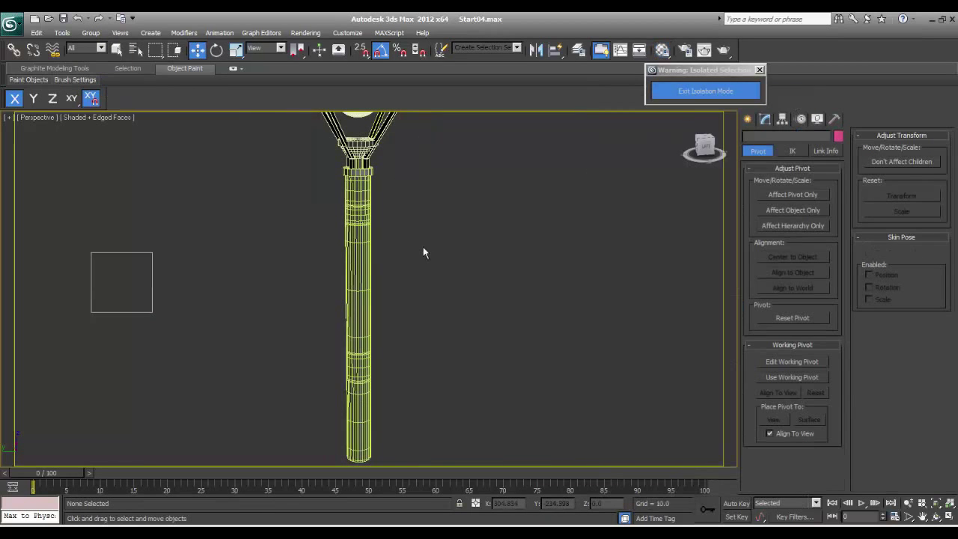
- Create a spherical VRayLight with a radius of about 7.5, centred on the street lamp in the top view
middle_drag(561, 227, 560, 301)
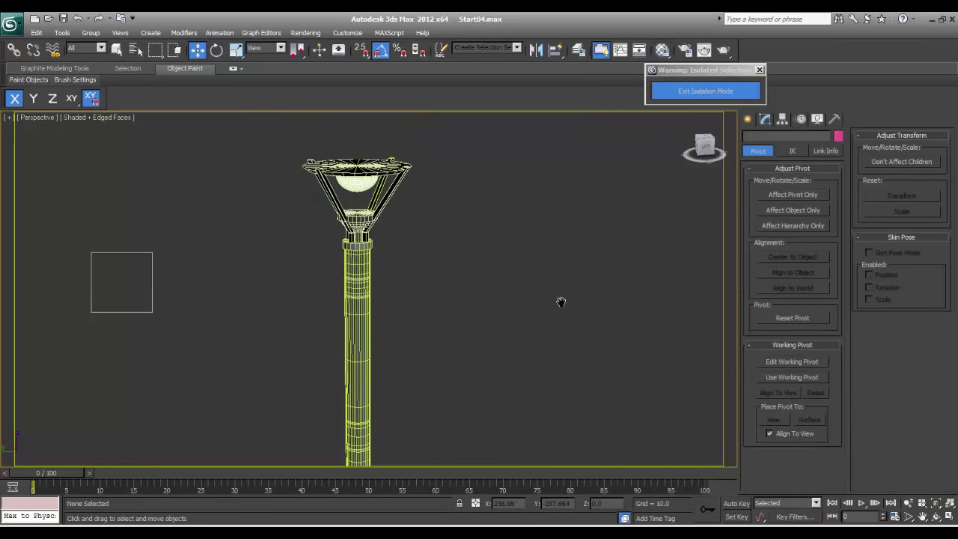
click(749, 120)
click(780, 138)
click(777, 155)
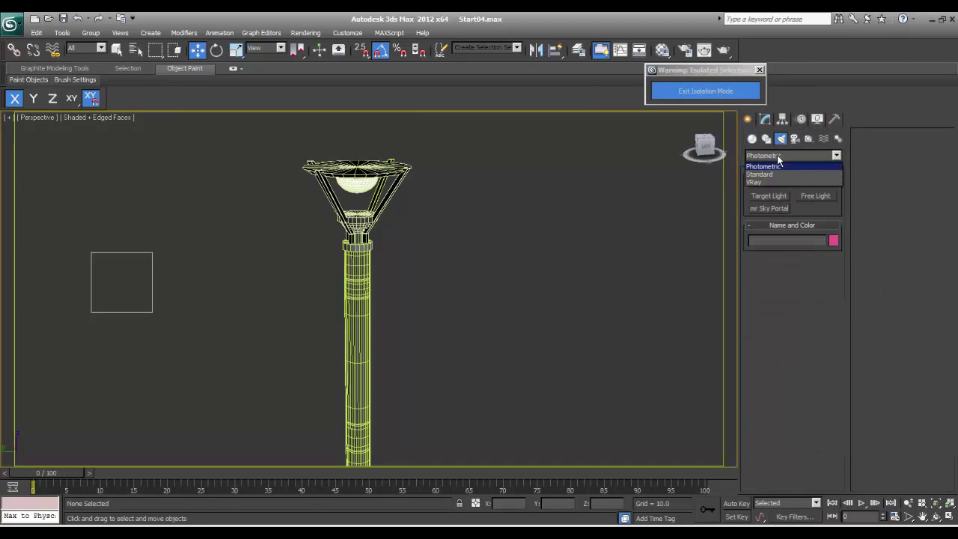
click(766, 183)
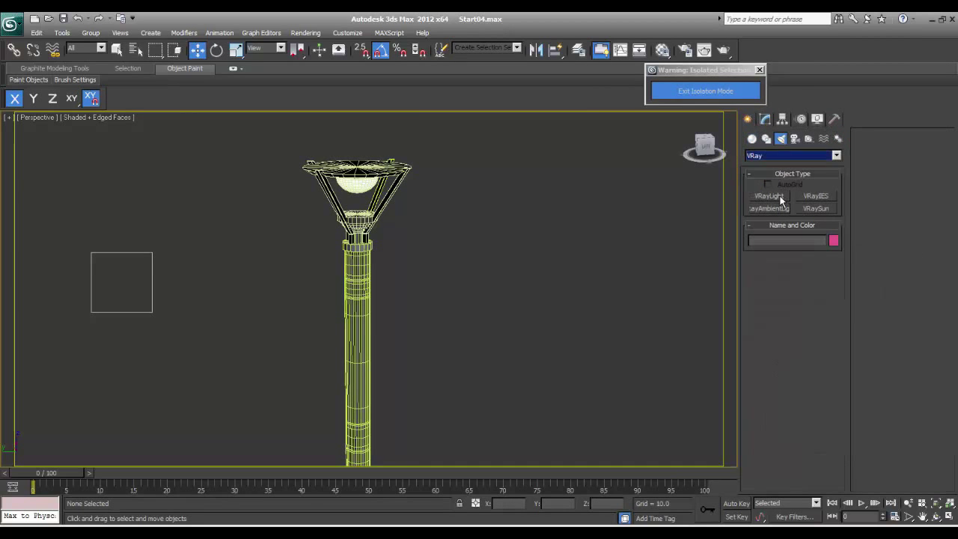
click(770, 196)
key(t)
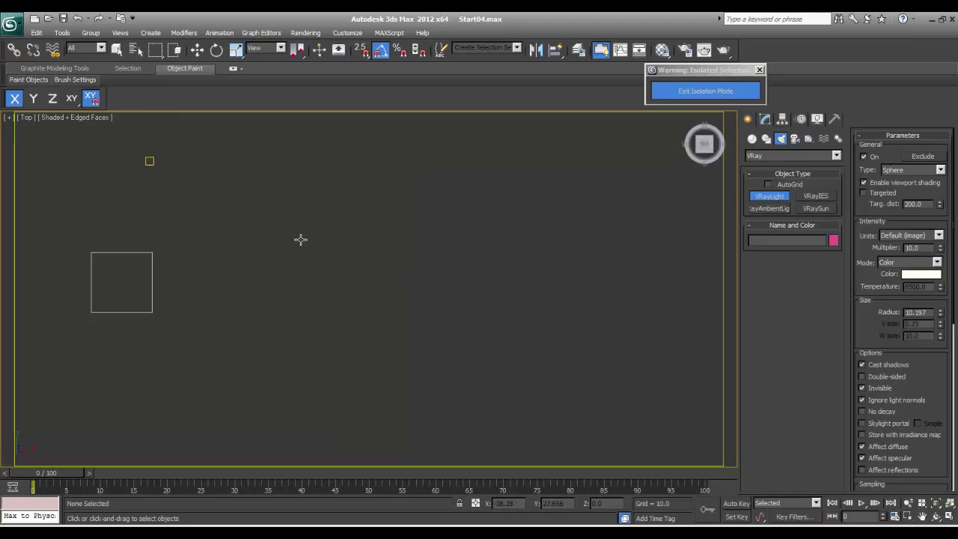
key(z)
key(F3)
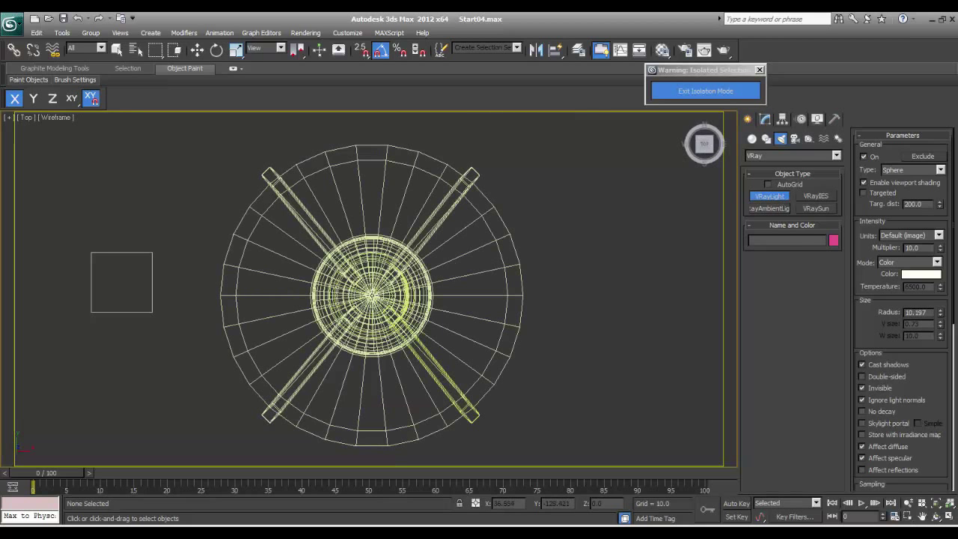
drag(372, 295, 396, 364)
- Raise the sphere light along Z to about 96.3, between the bulb and the neck rings of the lamp
key(p)
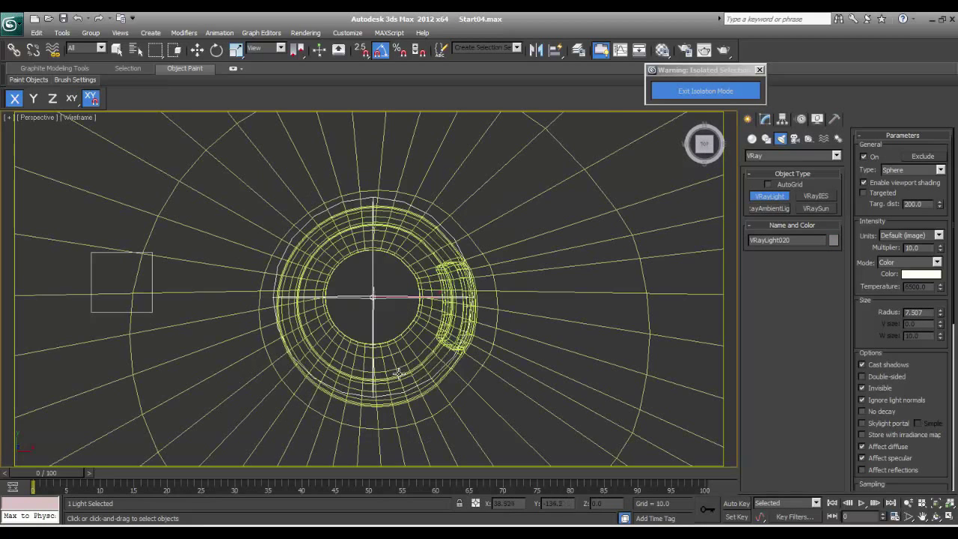
key(z)
alt+middle_drag(373, 372, 414, 349)
scroll(414, 286, down, 8)
key(w)
middle_drag(422, 280, 447, 402)
scroll(426, 411, down, 3)
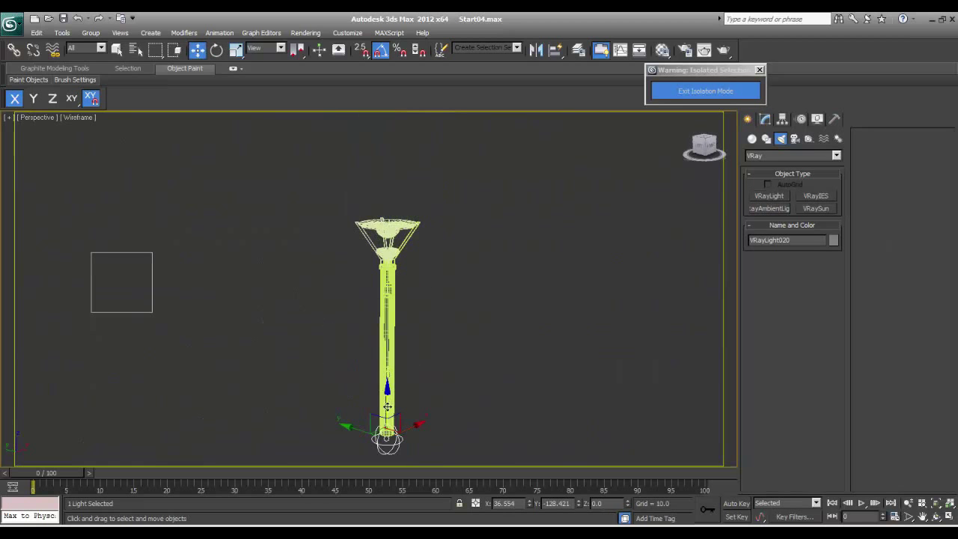
drag(388, 398, 395, 203)
scroll(381, 243, up, 4)
key(z)
scroll(400, 281, up, 3)
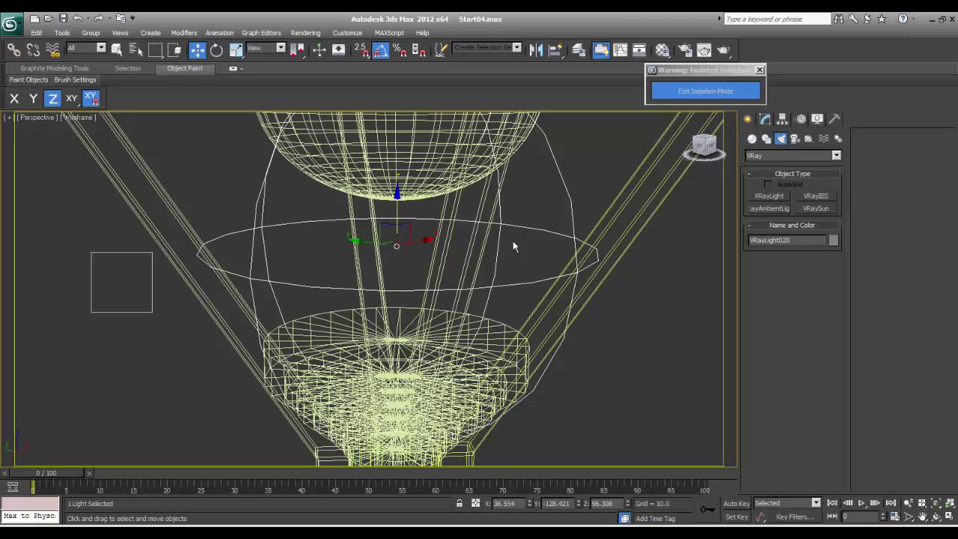
- Scale the sphere light down uniformly to about 48% and set its multiplier to 30
key(r)
mouse_move(395, 241)
mouse_down()
mouse_move(385, 290)
mouse_move(392, 242)
mouse_move(396, 248)
mouse_up()
click(764, 119)
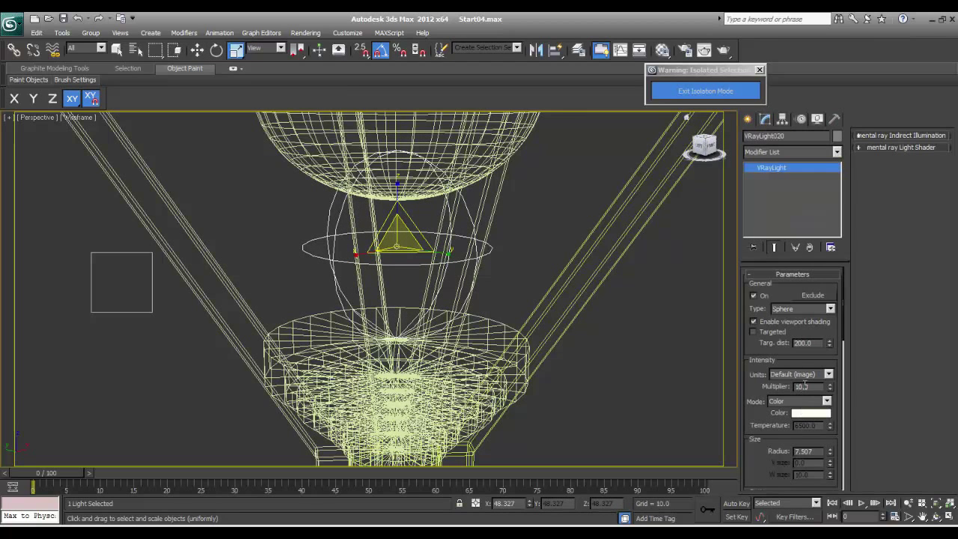
text(30.0)
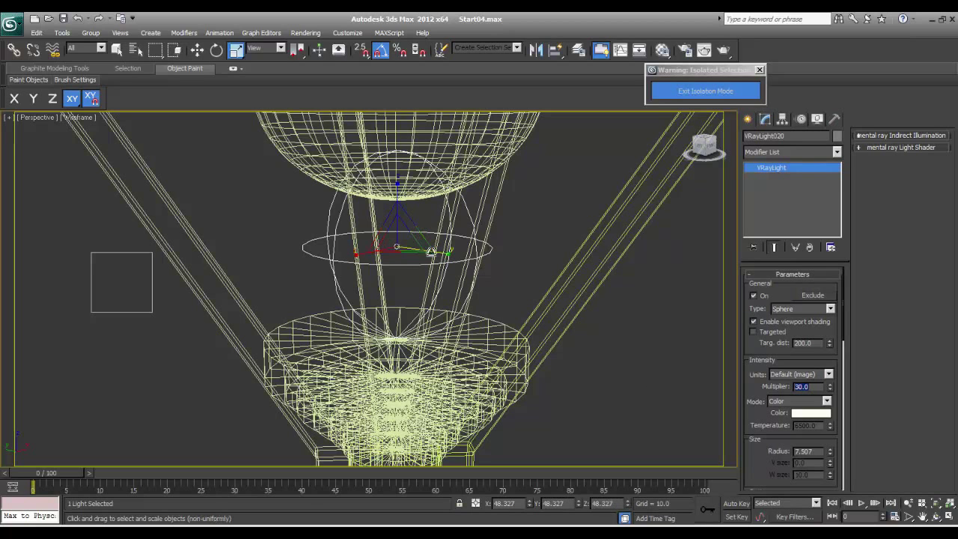
- Flatten the sphere light to about 19% in Z and widen it to about 58% in X and Y
drag(396, 185, 395, 237)
alt+middle_drag(398, 243, 445, 280)
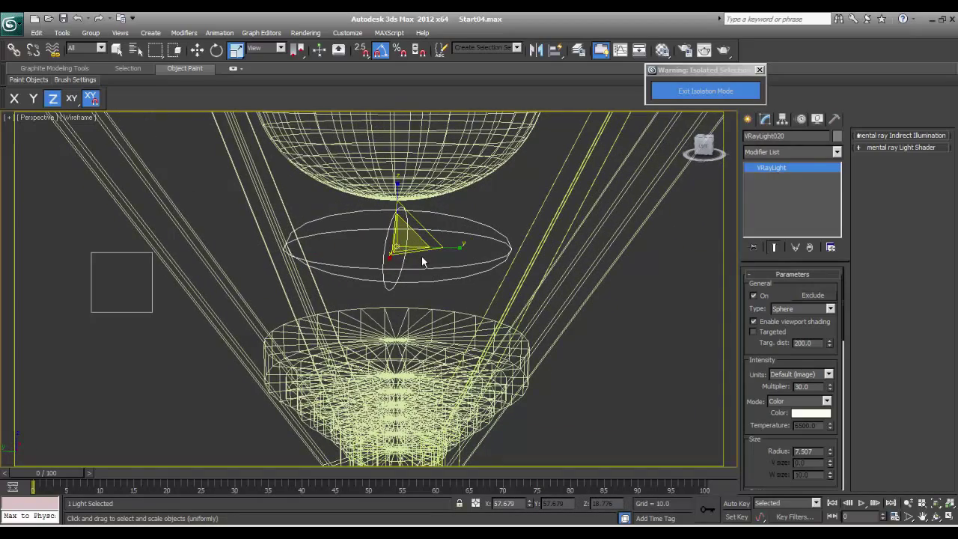
- Exit isolation mode and show the full scene through VRayPhysicalCamera001 in shaded display
scroll(423, 261, down, 5)
key(c)
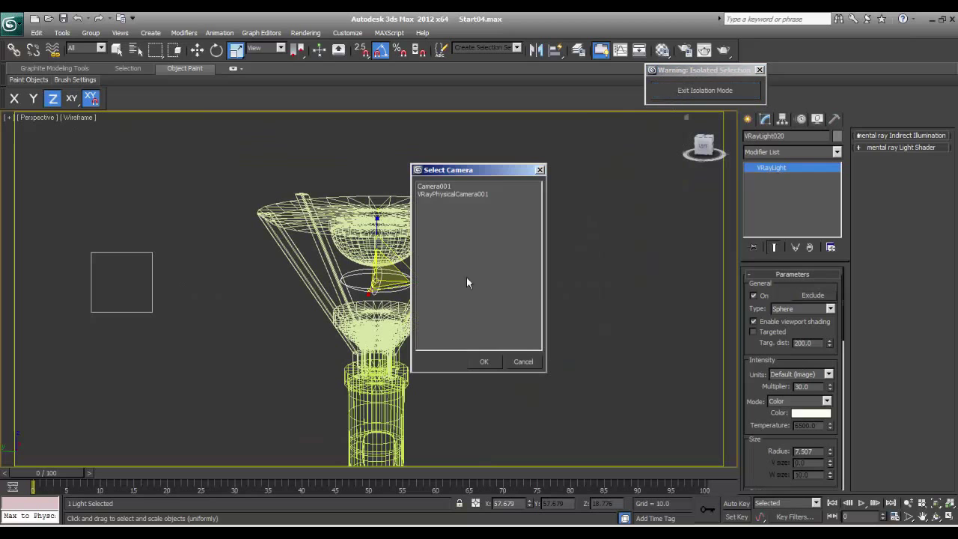
click(453, 194)
double_click(453, 193)
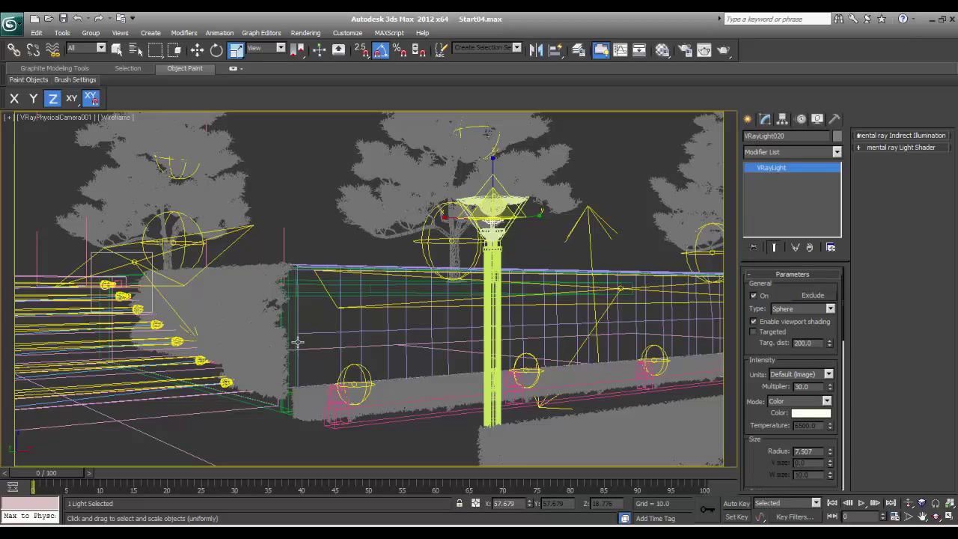
key(F3)
- Open the Craper foliage group beside the stairs for editing, showing it up close in wireframe perspective
click(269, 378)
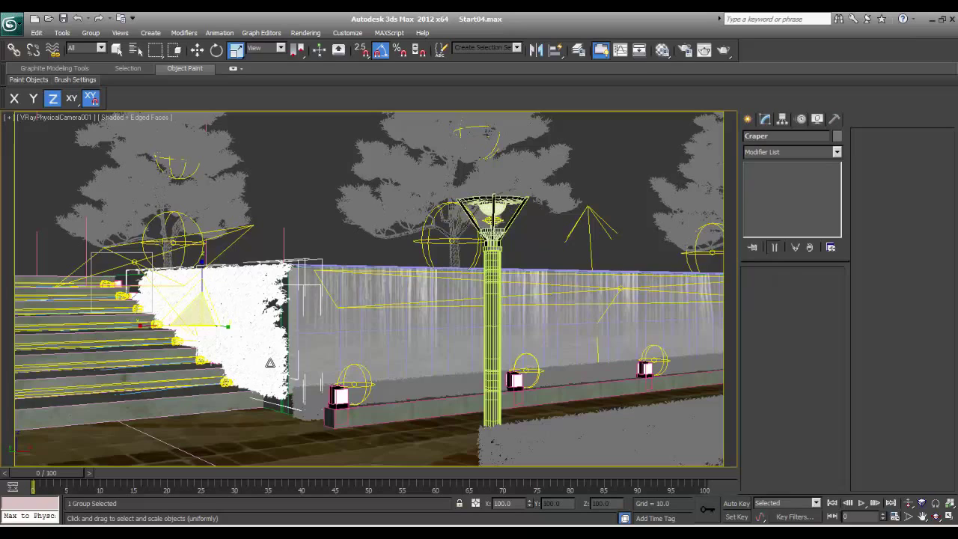
key(z)
alt+middle_drag(314, 394, 439, 380)
key(F3)
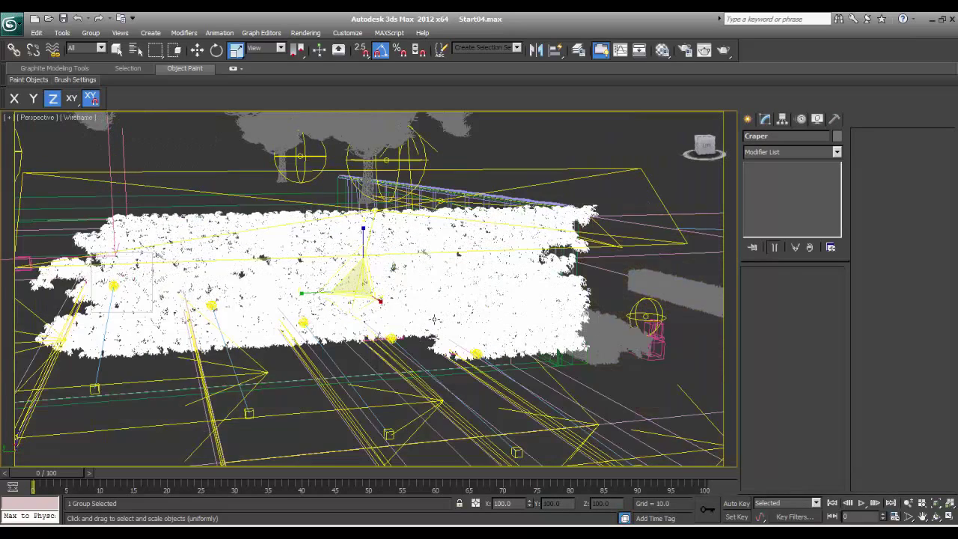
scroll(431, 320, up, 5)
middle_drag(426, 320, 319, 304)
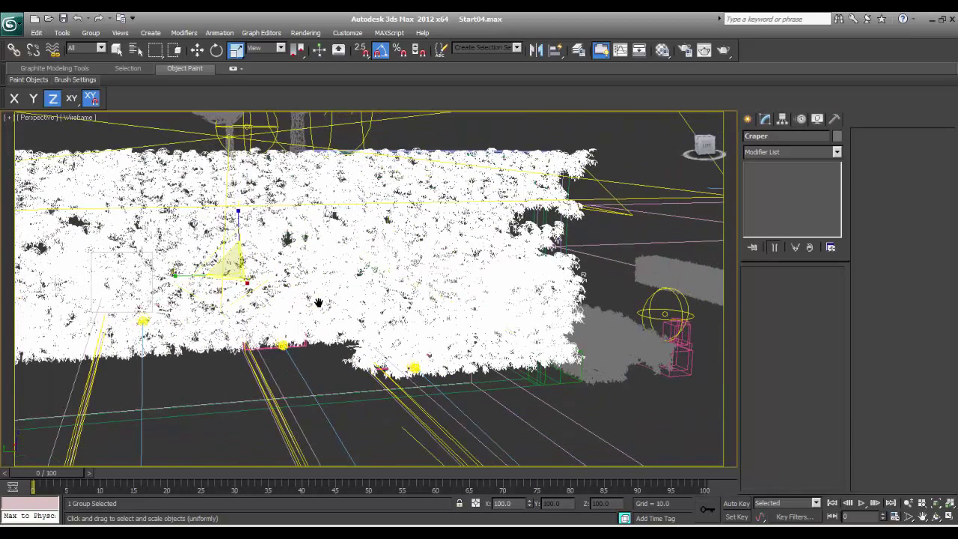
right_click(456, 323)
click(468, 334)
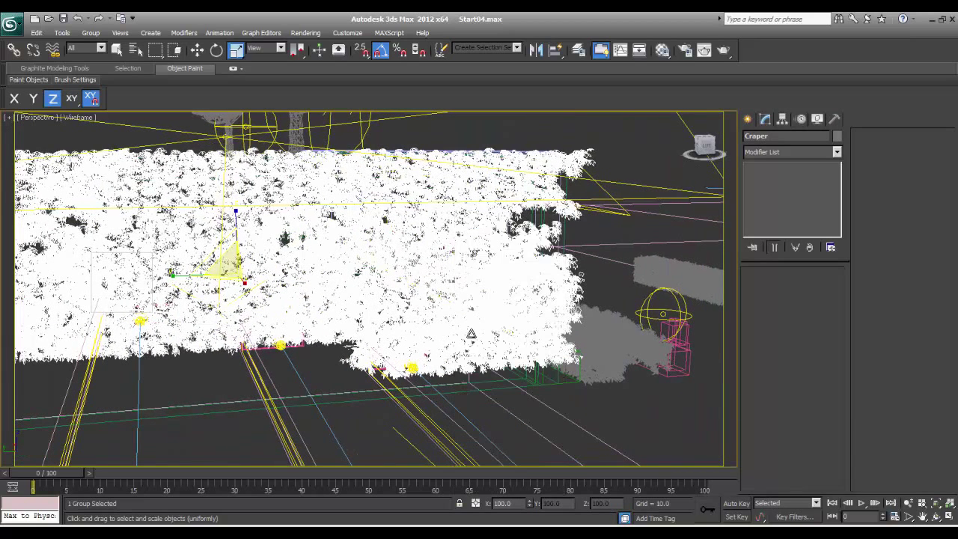
click(551, 369)
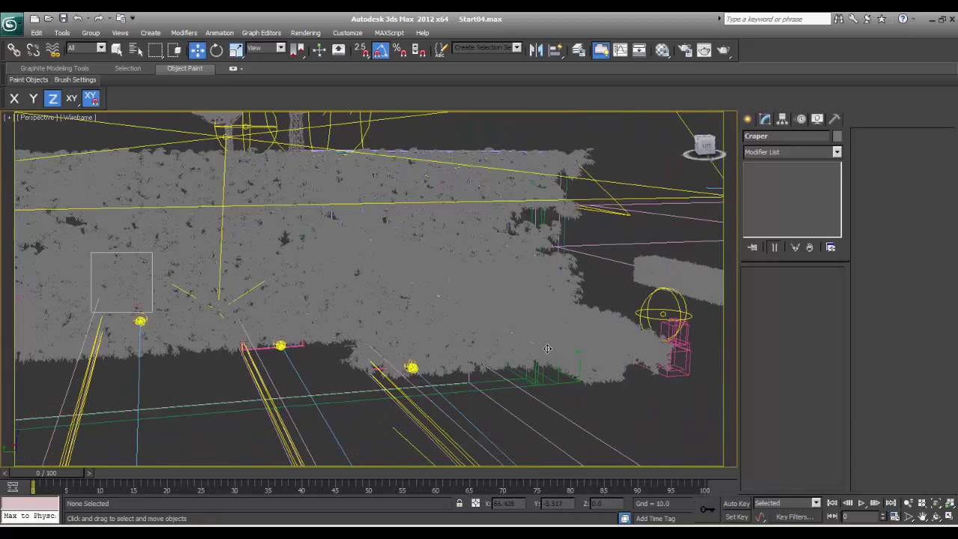
click(547, 349)
click(90, 32)
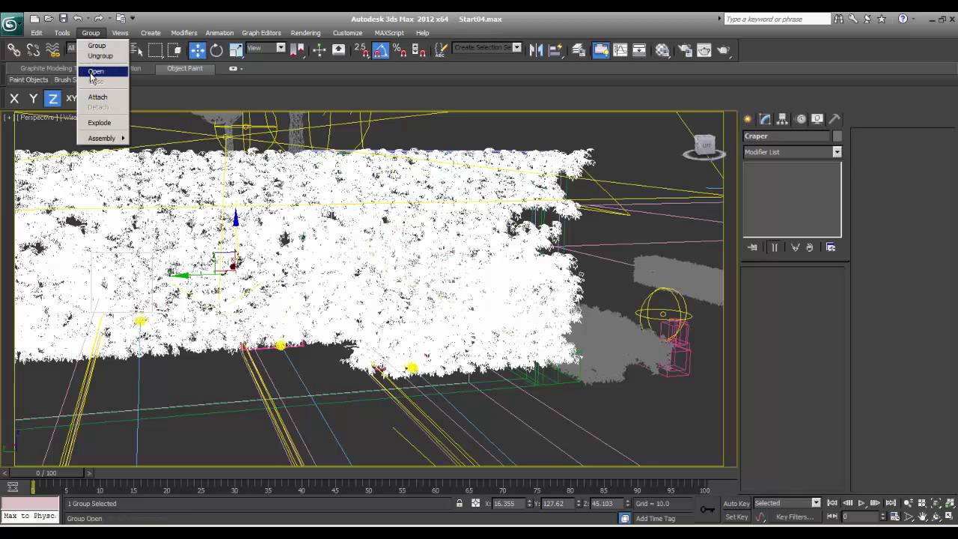
click(95, 72)
- Delete the polygons of the craper003 foliage that cover the nearest stair light
click(477, 336)
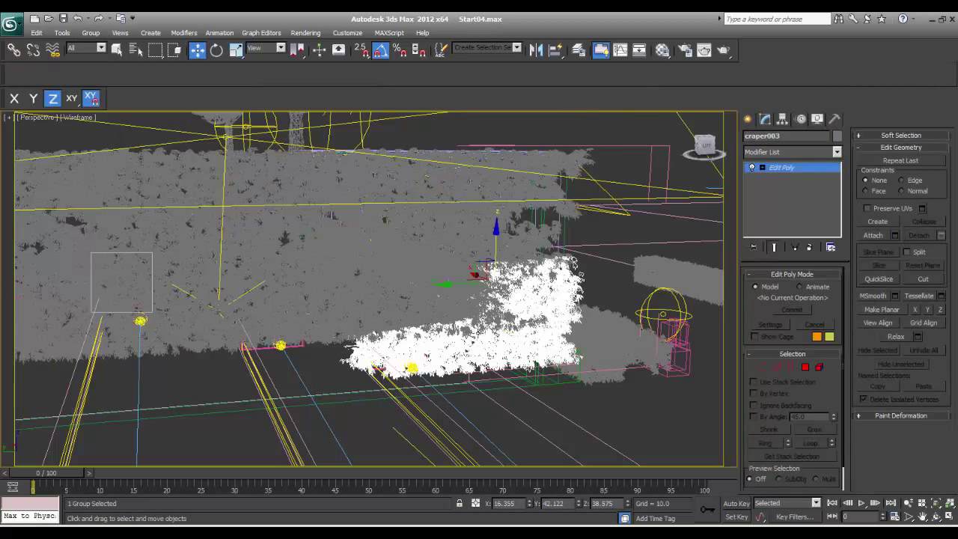
click(805, 368)
alt+middle_drag(412, 379, 389, 374)
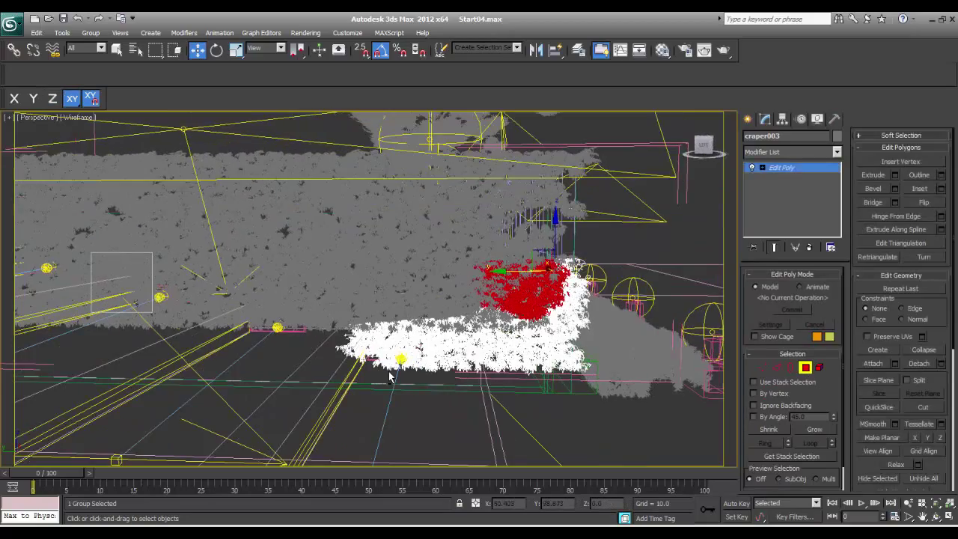
scroll(390, 379, up, 6)
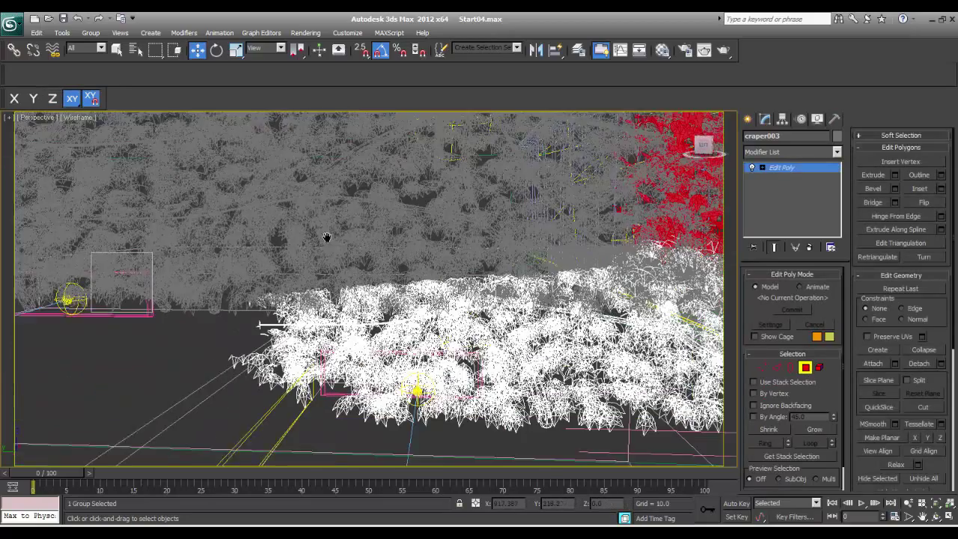
alt+middle_drag(446, 414, 432, 420)
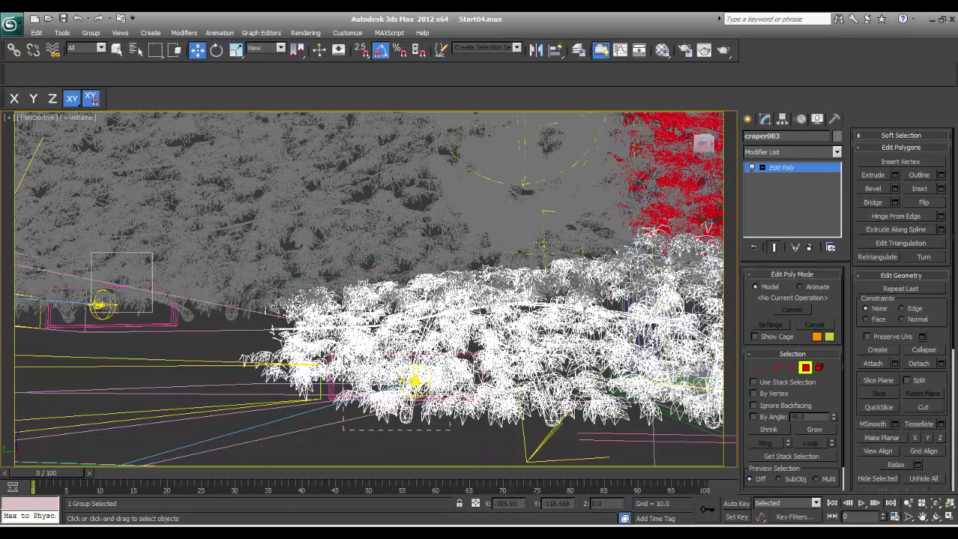
drag(344, 360, 343, 347)
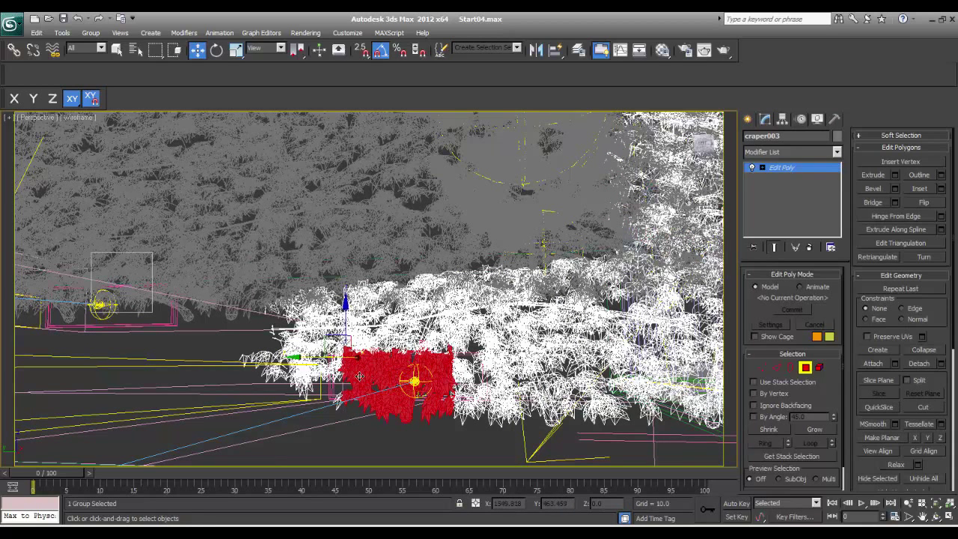
key(Delete)
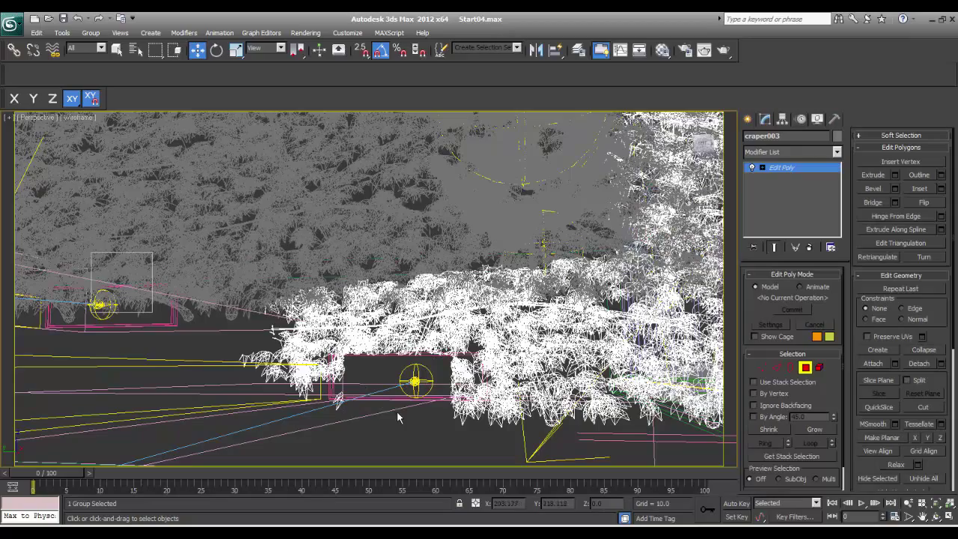
- Show the perspective view shaded with edges and delete the stray craper003 leaf polygons hanging over the step beside the same light
alt+middle_drag(434, 428, 366, 387)
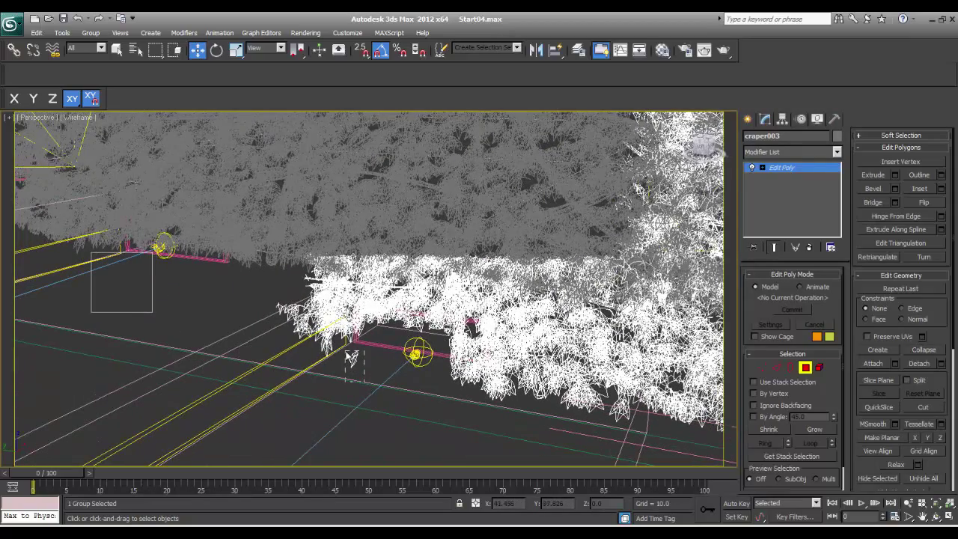
click(351, 357)
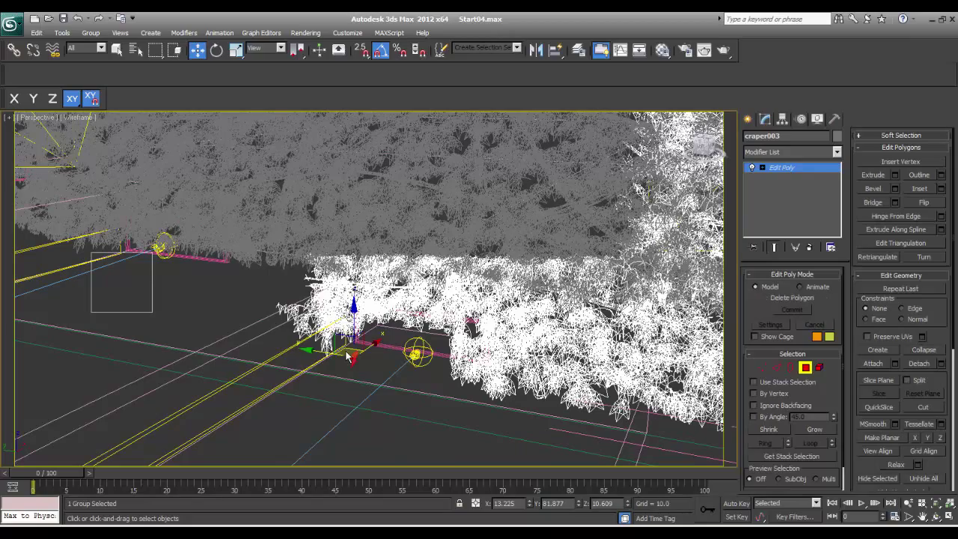
click(381, 382)
mouse_move(356, 389)
alt+middle_down()
mouse_move(381, 385)
mouse_move(400, 364)
mouse_move(361, 364)
mouse_move(374, 379)
mouse_move(329, 369)
mouse_move(412, 363)
alt+middle_up()
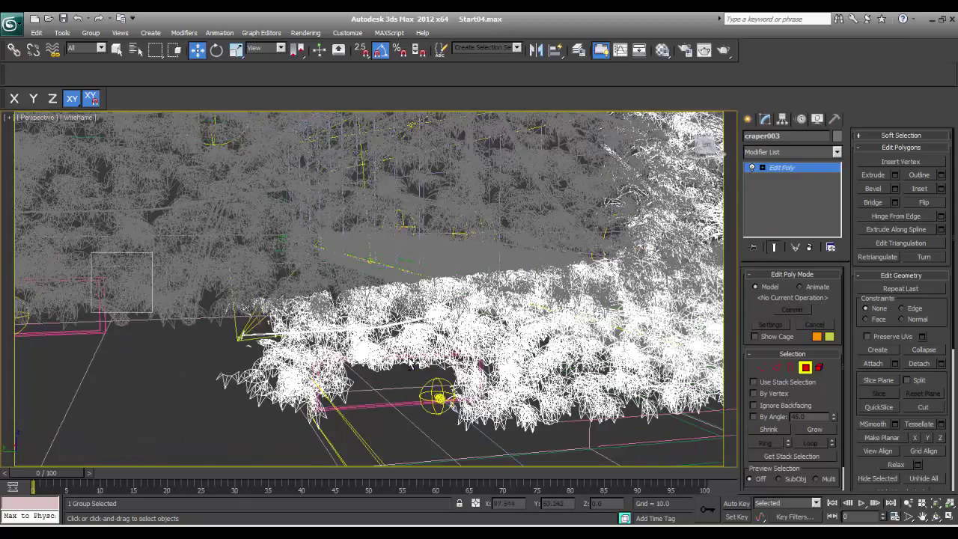
key(F3)
alt+middle_drag(368, 408, 318, 394)
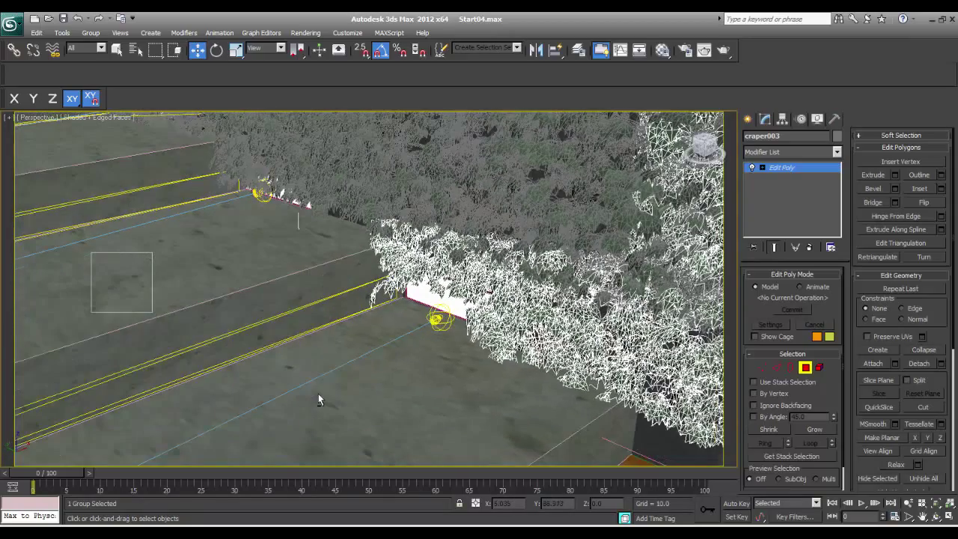
click(361, 279)
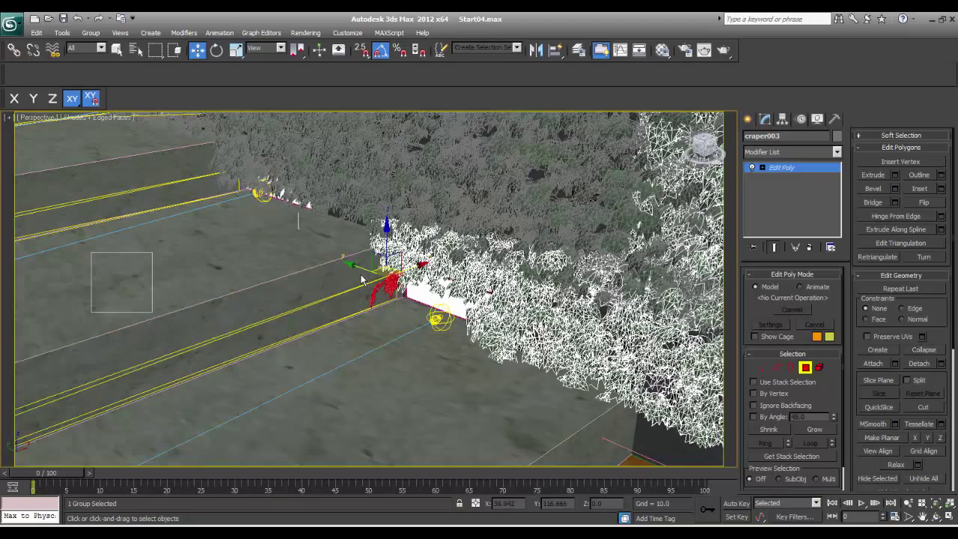
key(Delete)
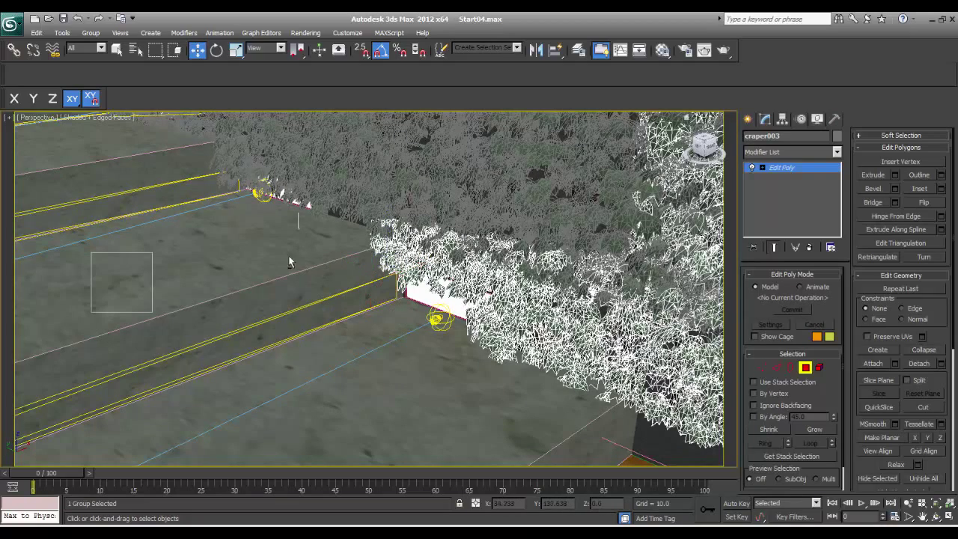
- Leave polygon editing of craper003 and open the craper001 group that overhangs the next stair light
alt+middle_drag(290, 261, 417, 285)
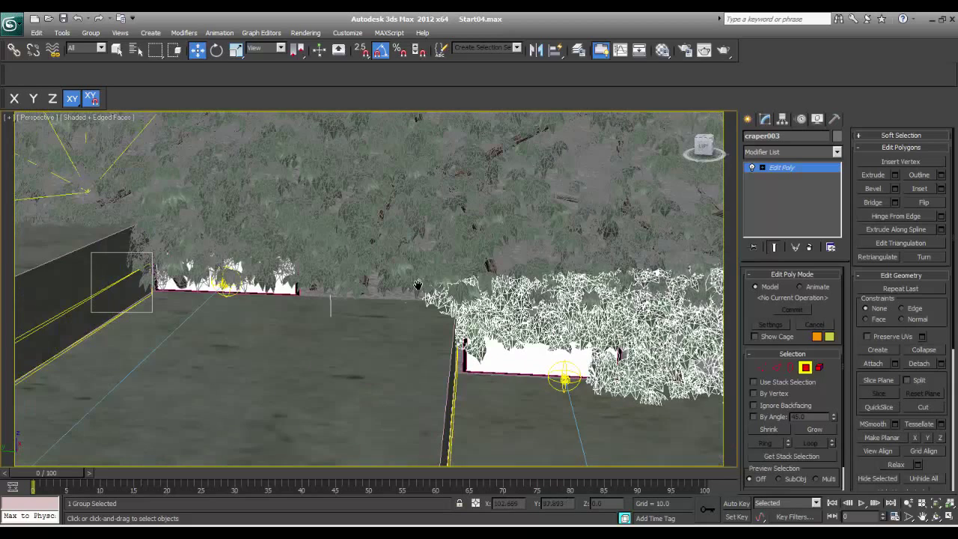
click(747, 119)
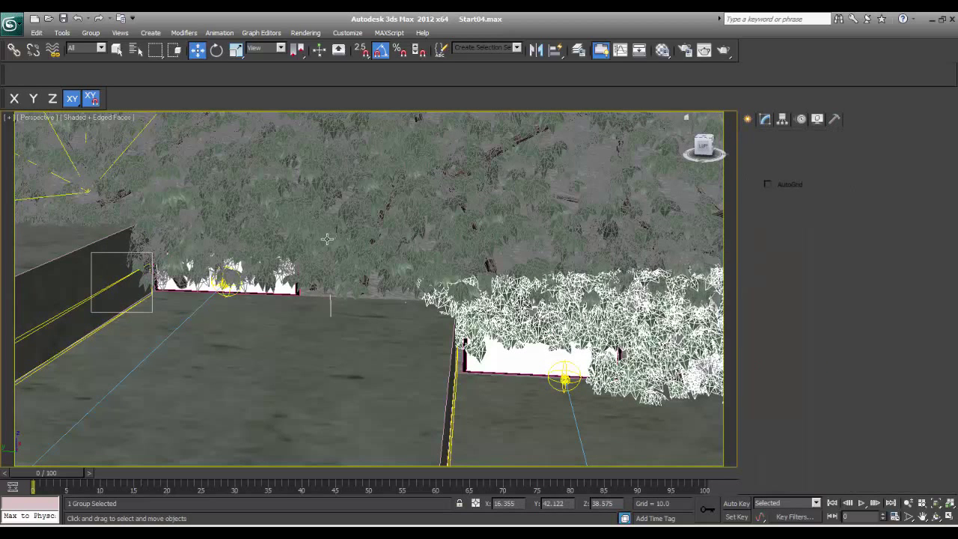
click(327, 238)
click(764, 119)
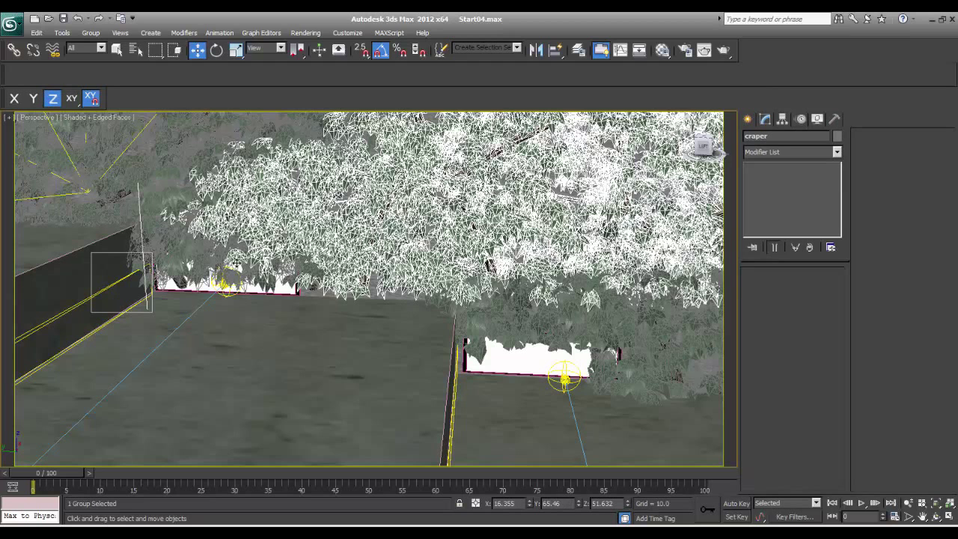
click(313, 285)
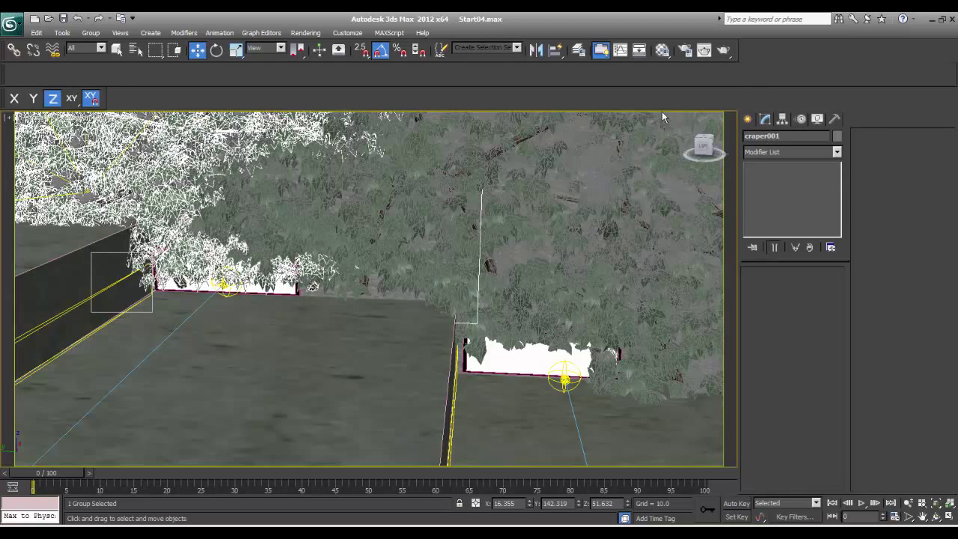
click(90, 32)
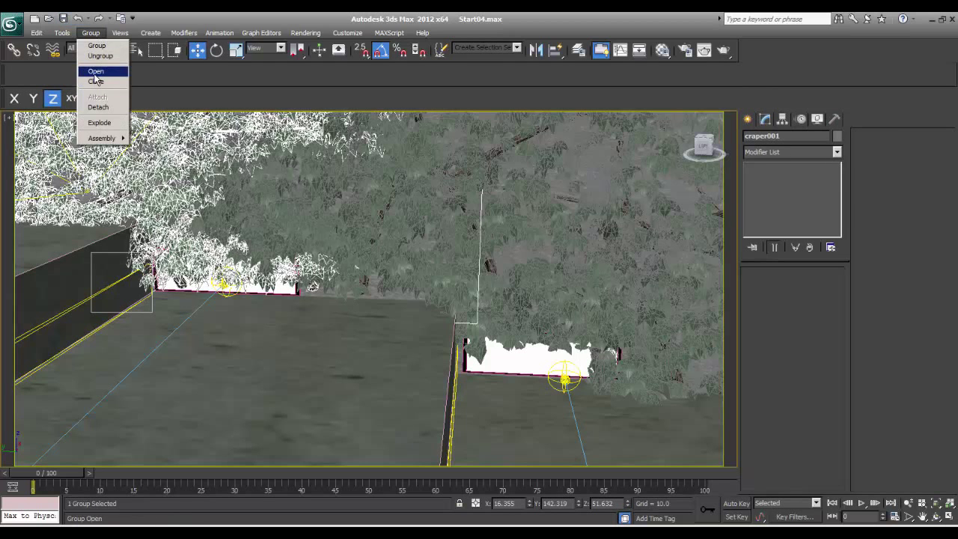
click(93, 70)
- Delete the leaf faces of objArch31_039_obj_002 in front of that stair light and leave face editing
click(199, 276)
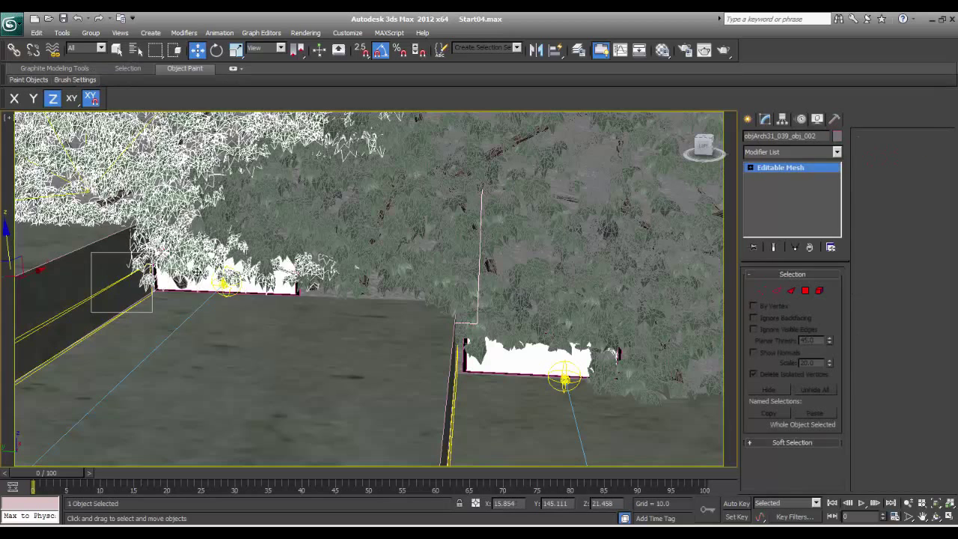
click(804, 291)
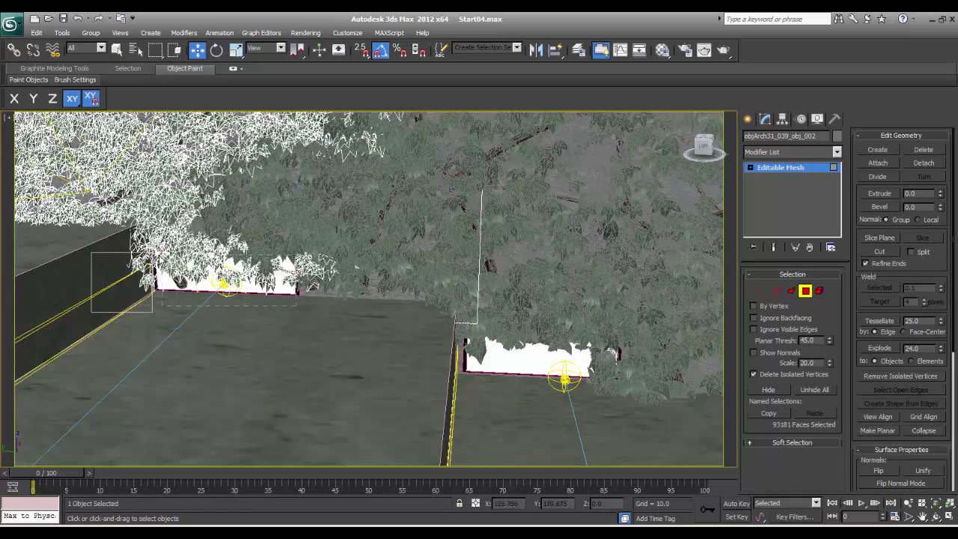
drag(298, 304, 300, 305)
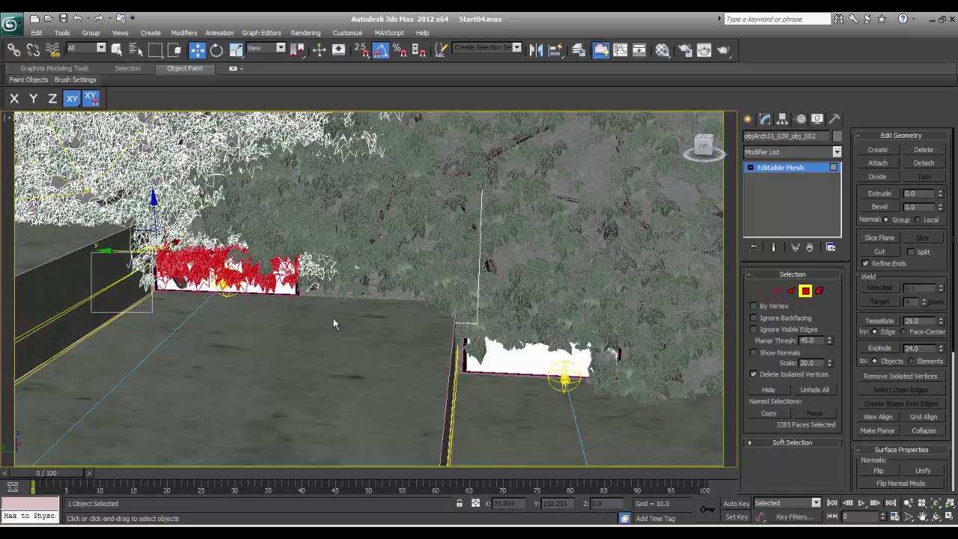
key(Delete)
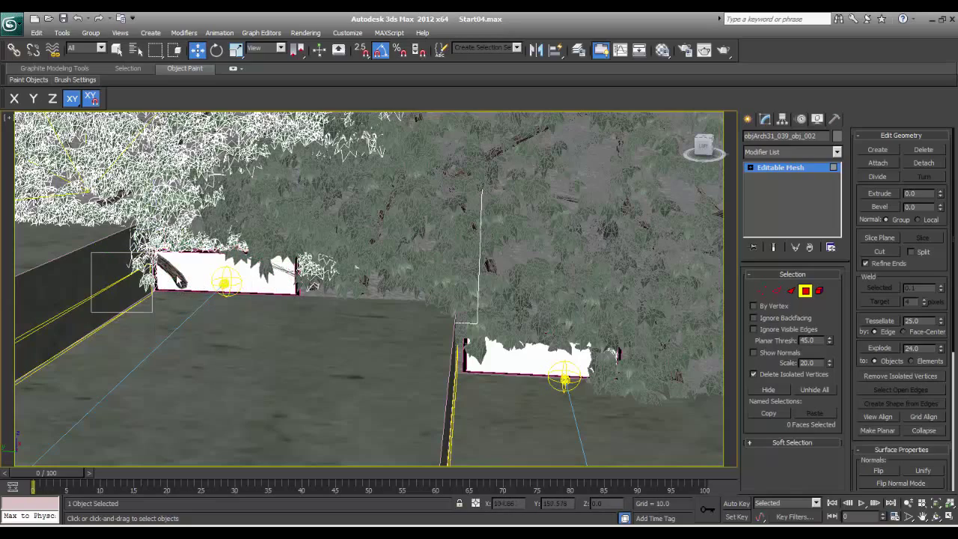
click(748, 120)
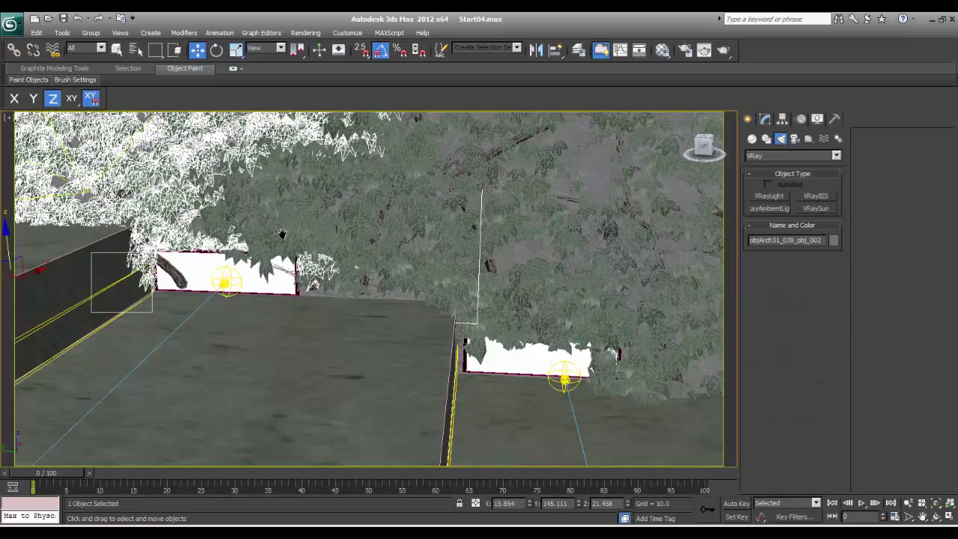
- Select all five creeper entities along the stair wall and show the view shaded with edges
middle_drag(280, 237, 705, 331)
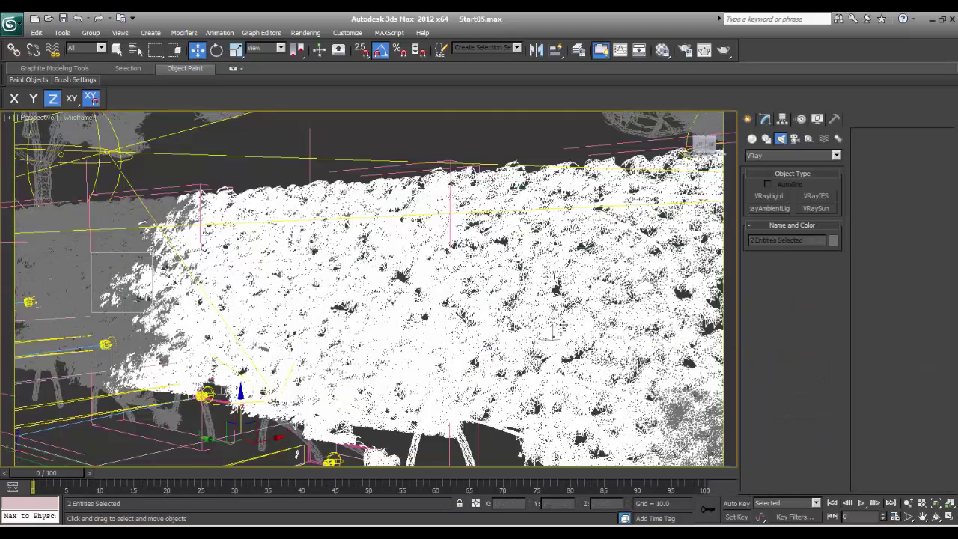
alt+middle_drag(551, 334, 376, 300)
ctrl+click(542, 354)
ctrl+click(389, 273)
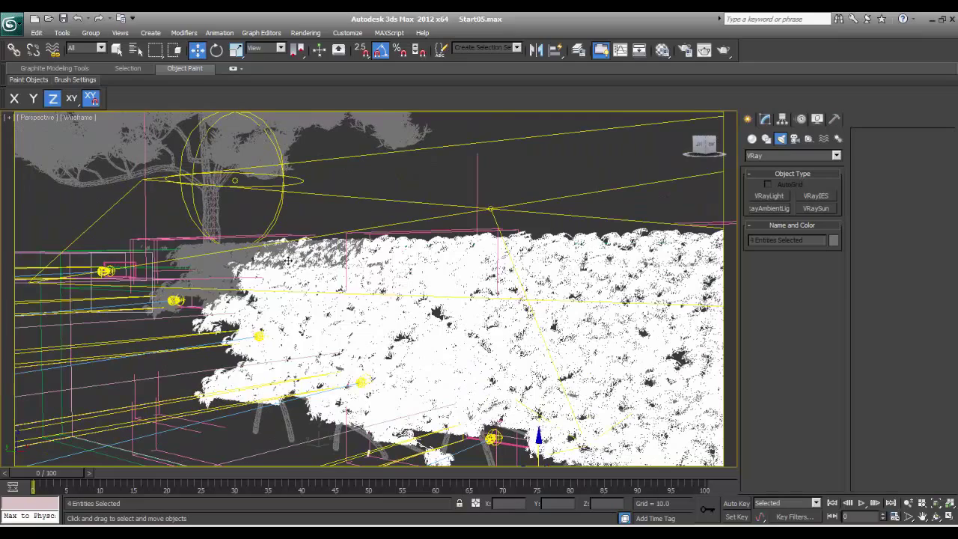
ctrl+click(223, 261)
alt+middle_drag(231, 268, 362, 332)
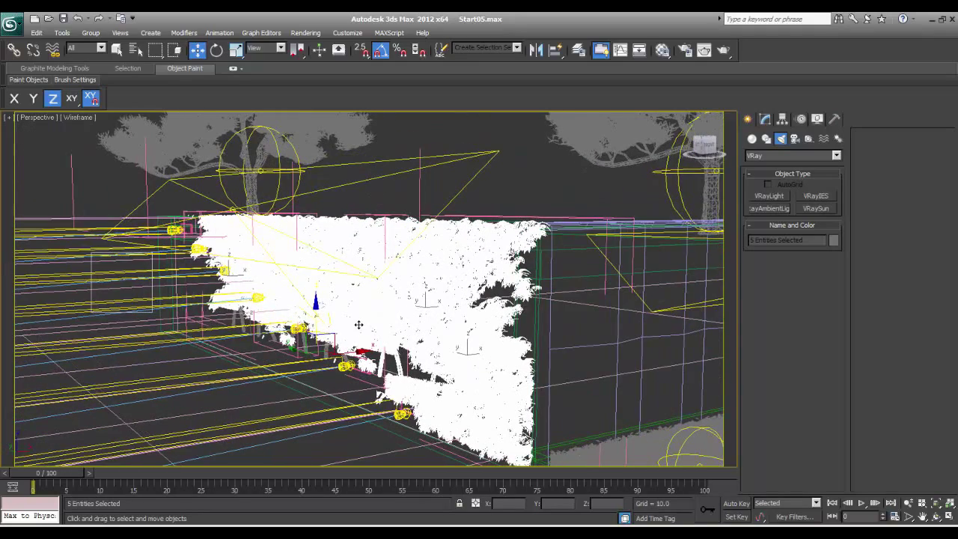
key(F3)
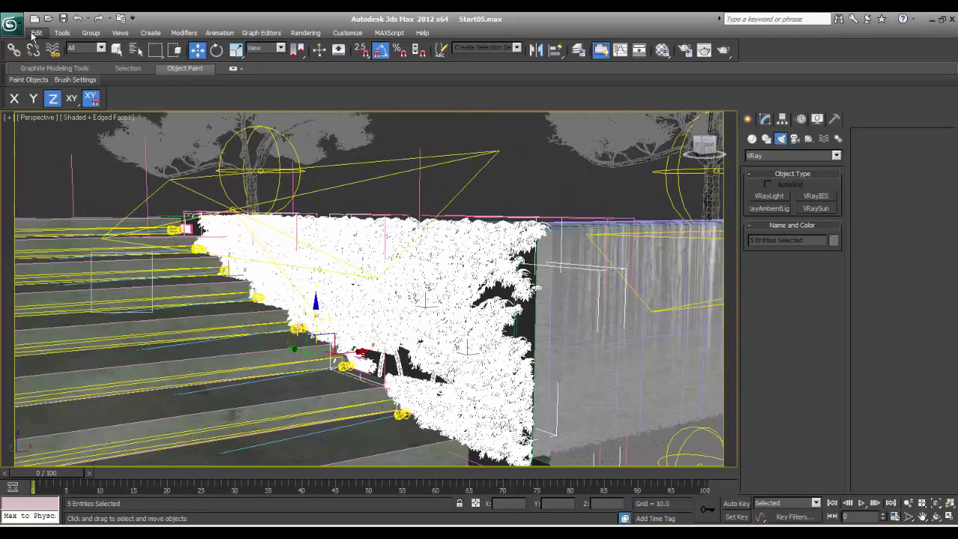
- Save only the selected creeper objects to a separate scene file named Creaper_bush in the Max Sc folder
click(10, 25)
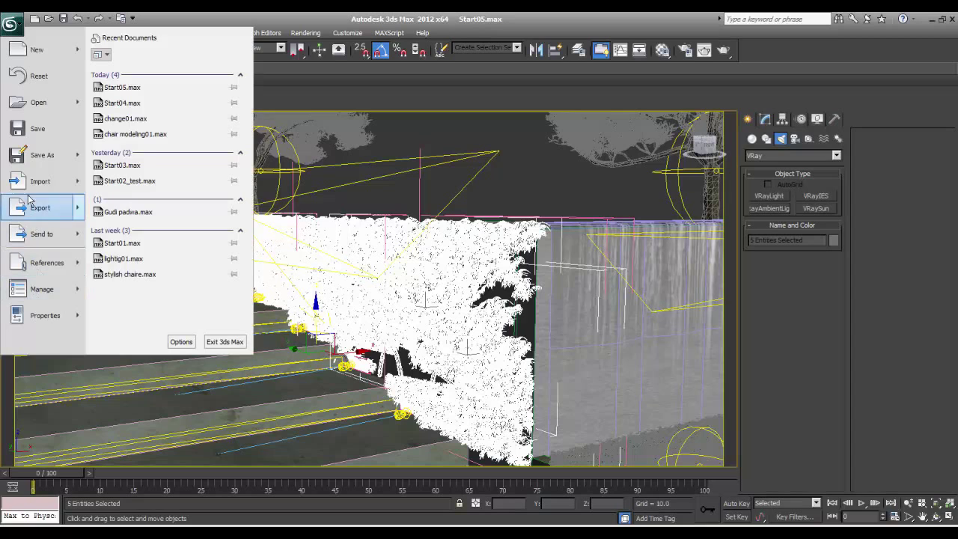
mouse_move(29, 164)
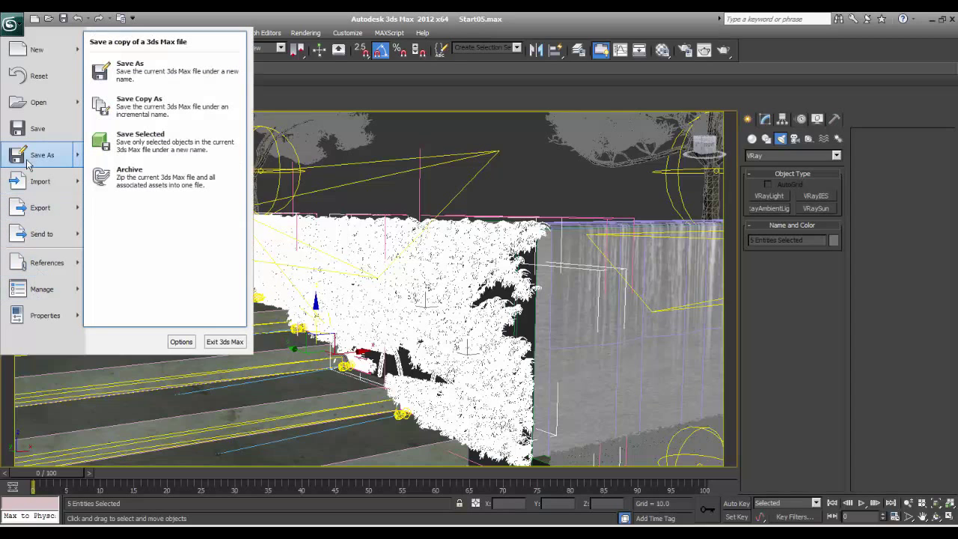
click(128, 145)
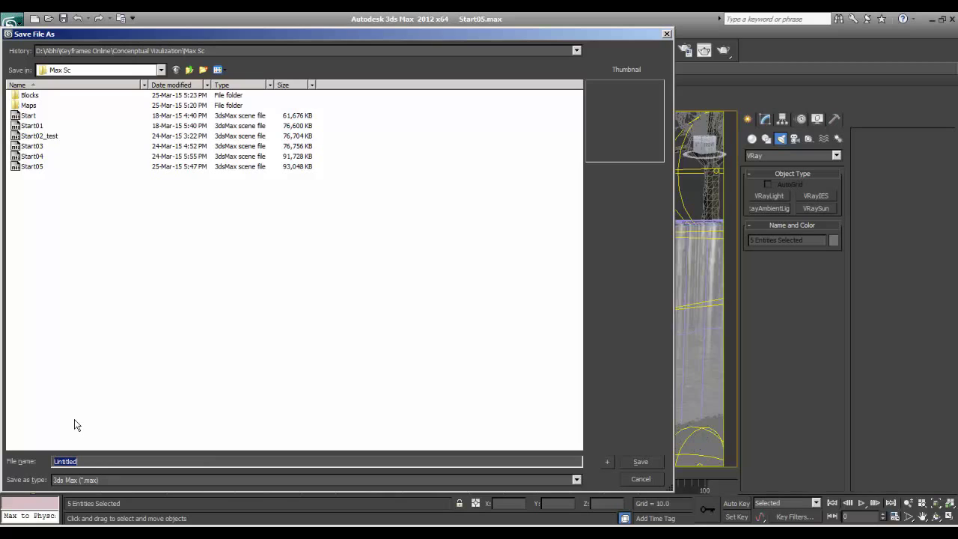
text(Creaper_bush)
click(641, 463)
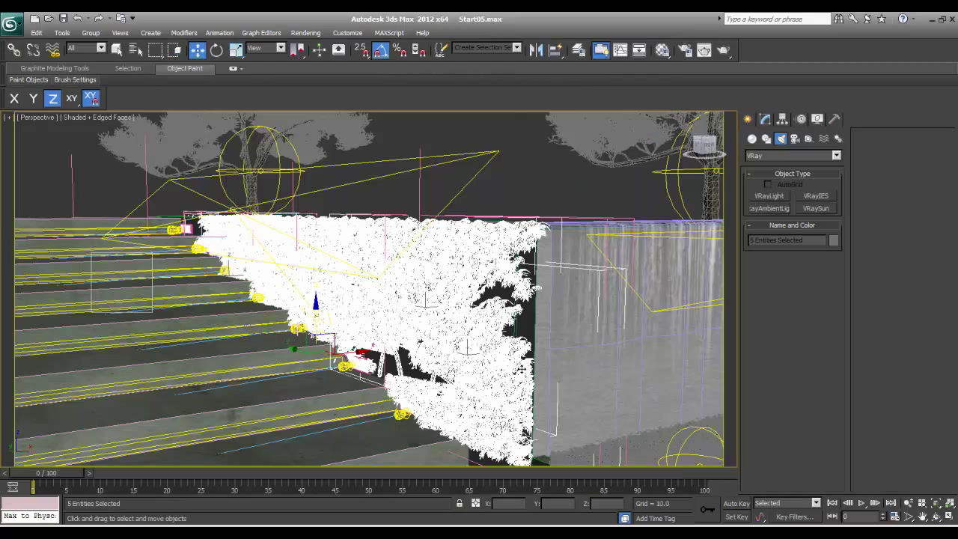
- Delete the selected creeper foliage from the scene, along with the leftover branches beside the stairs
key(Delete)
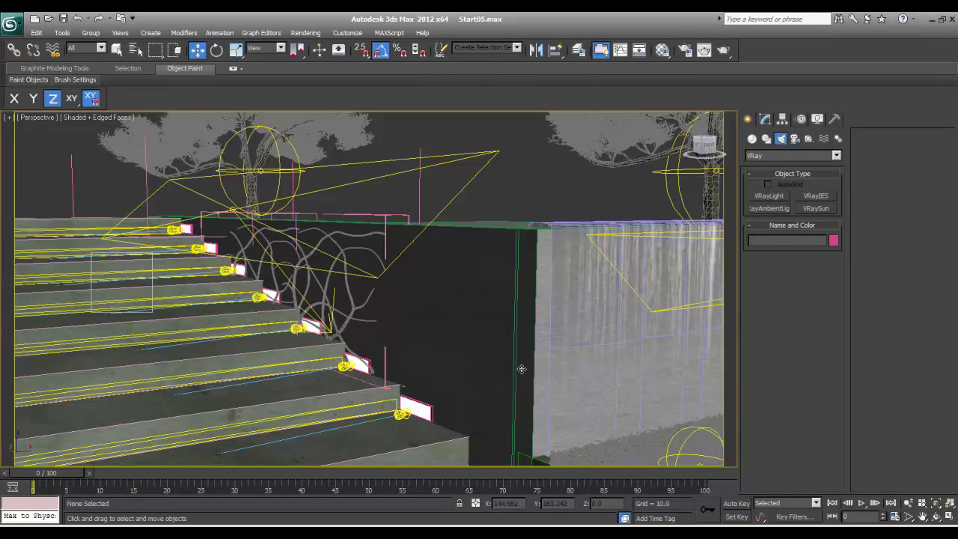
click(320, 303)
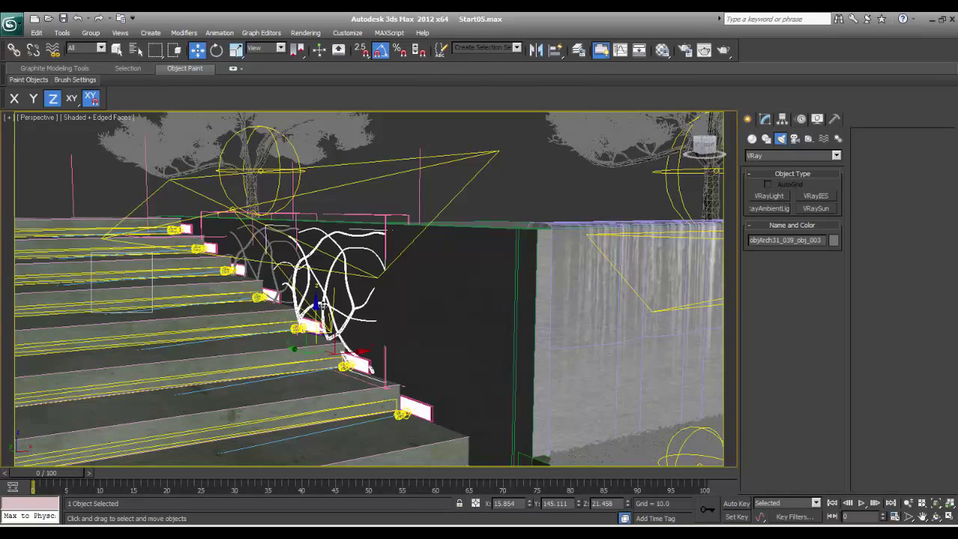
key(Delete)
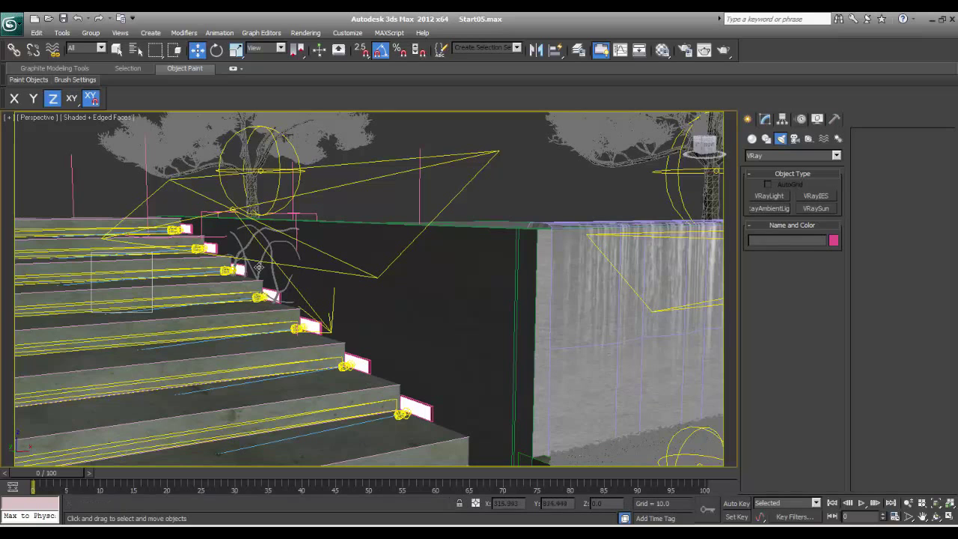
click(12, 25)
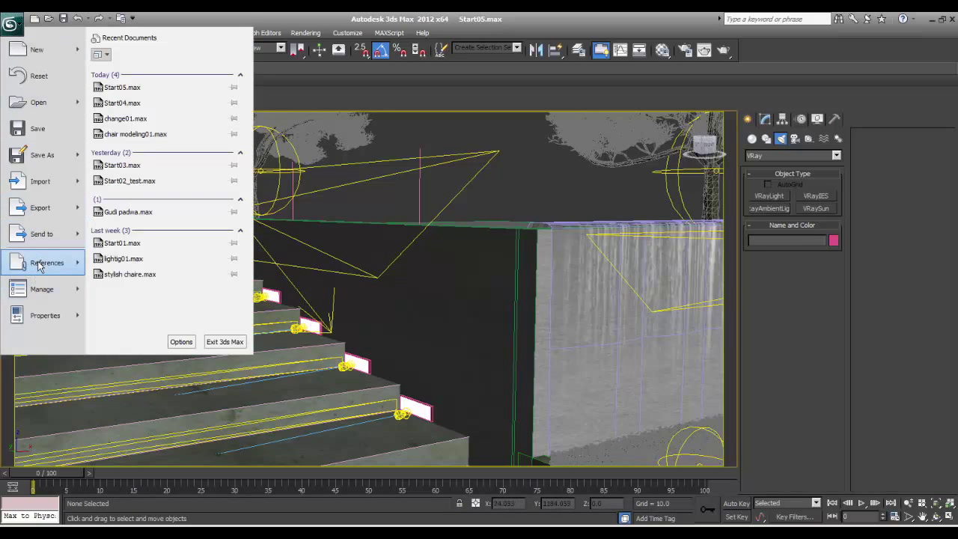
mouse_move(39, 267)
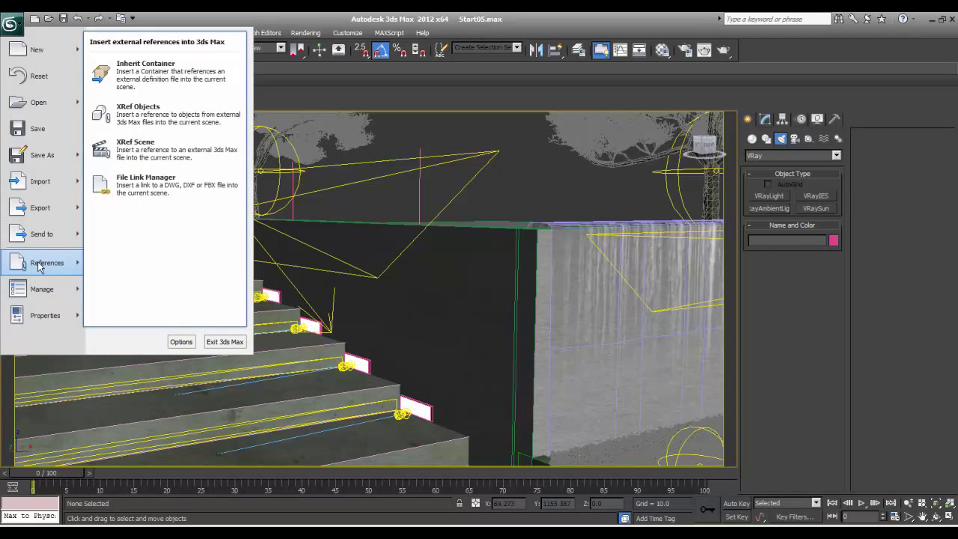
click(129, 119)
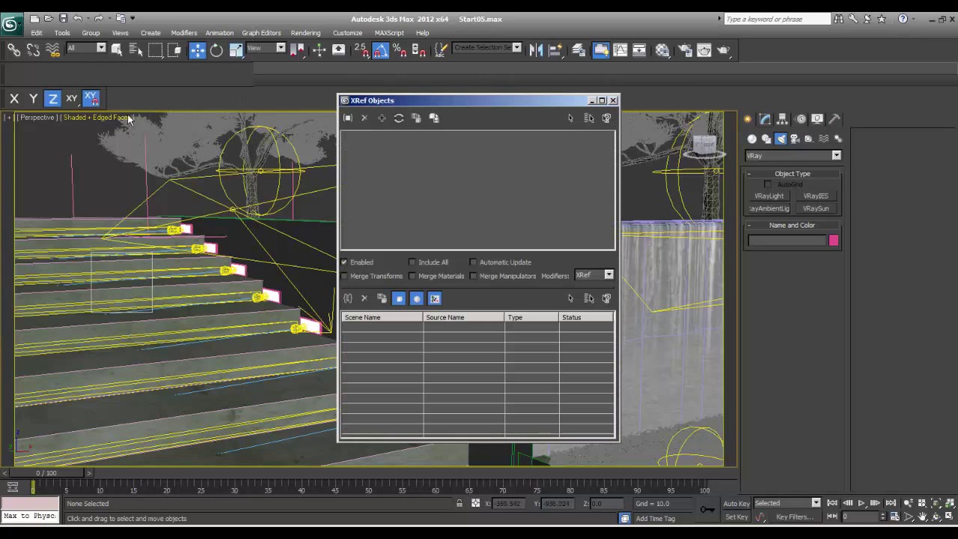
click(614, 104)
- Add the Creaper_bush file from the Max Sc folder as an XRef scene
click(11, 25)
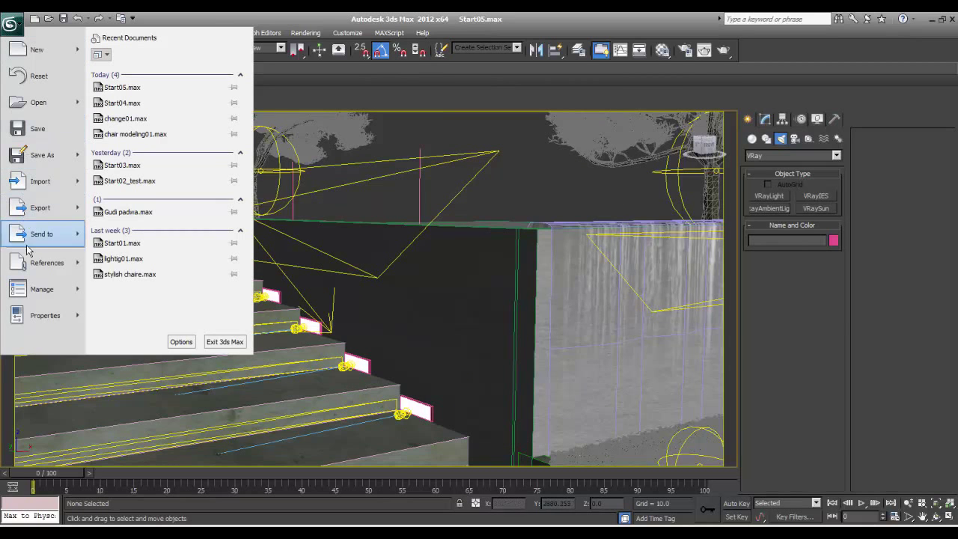
mouse_move(32, 271)
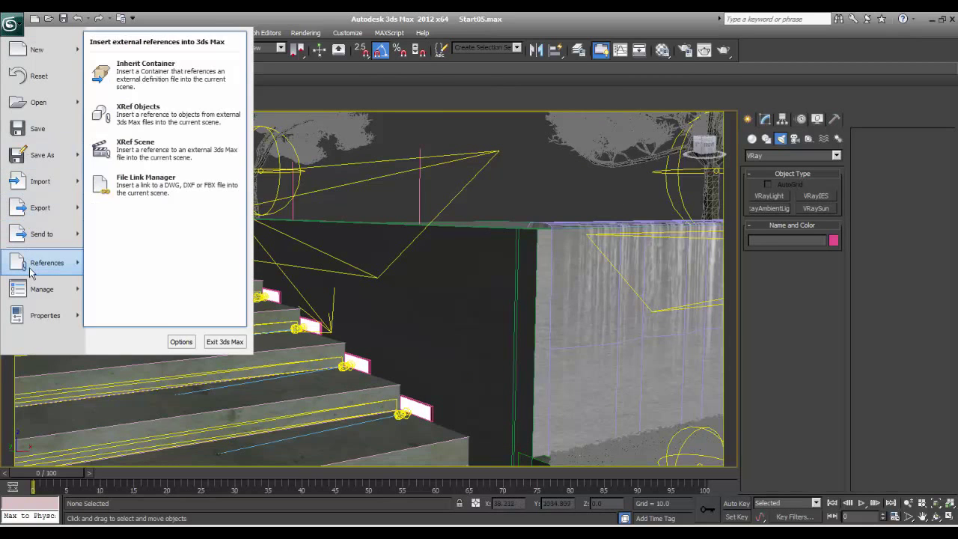
click(145, 151)
click(571, 113)
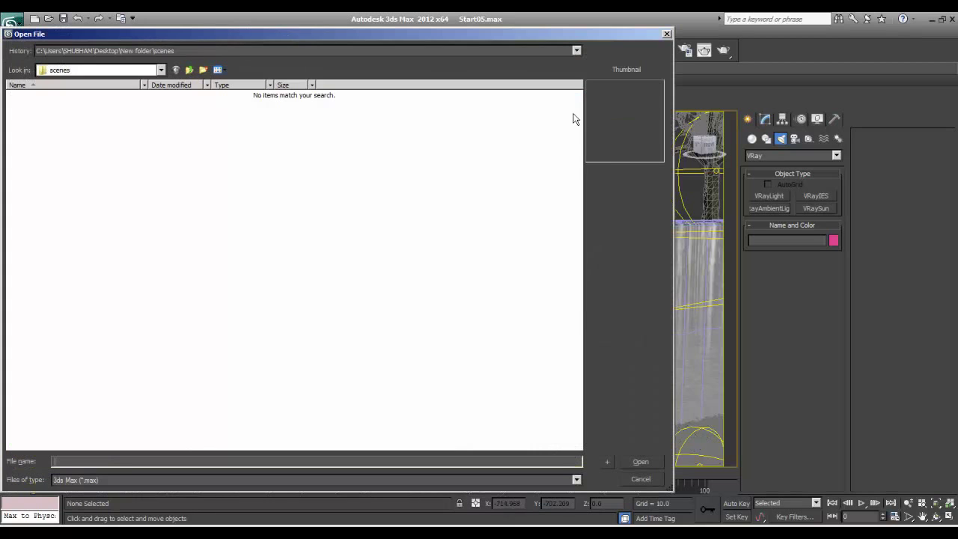
click(112, 69)
click(108, 71)
click(114, 50)
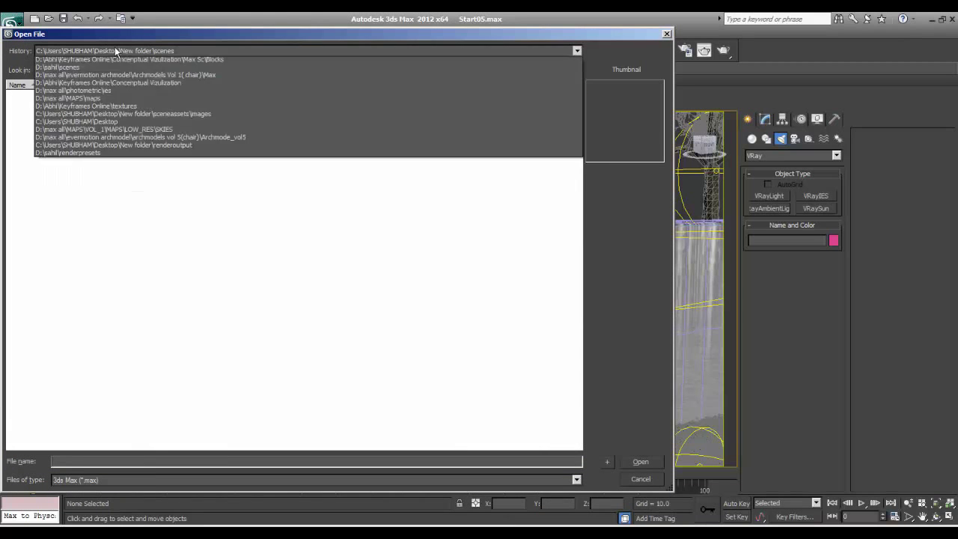
click(120, 69)
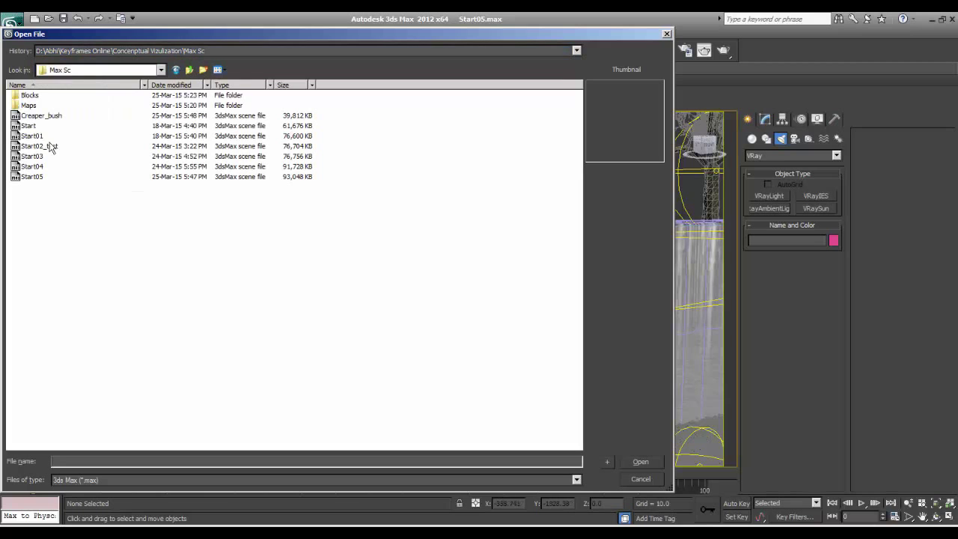
click(37, 117)
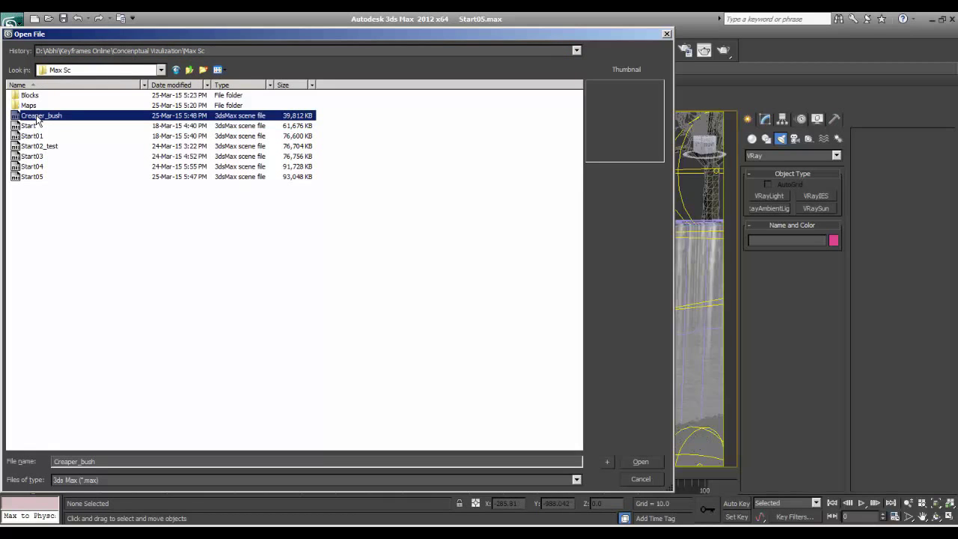
click(637, 461)
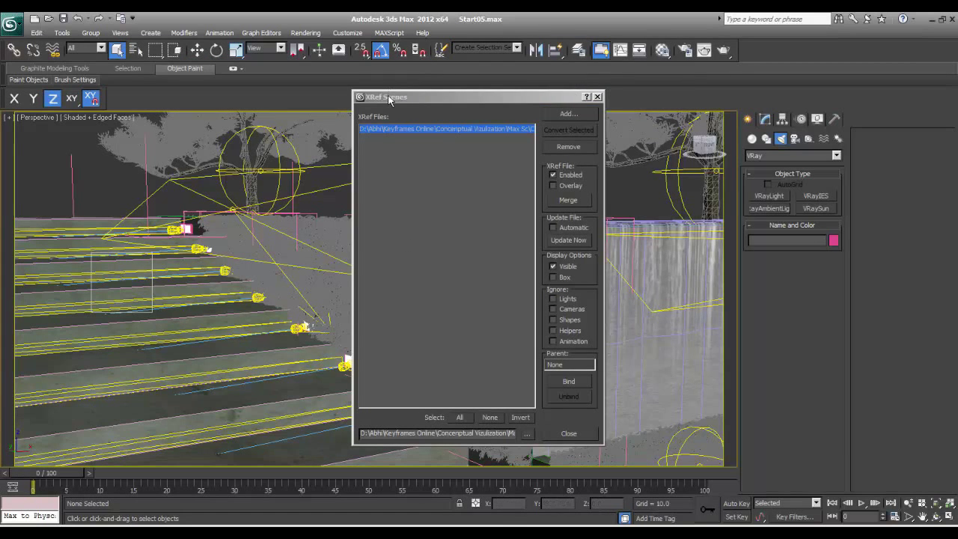
- Enable automatic updating for the Creaper_bush scene reference, update it now and close the XRef Scenes dialog
drag(387, 95, 526, 80)
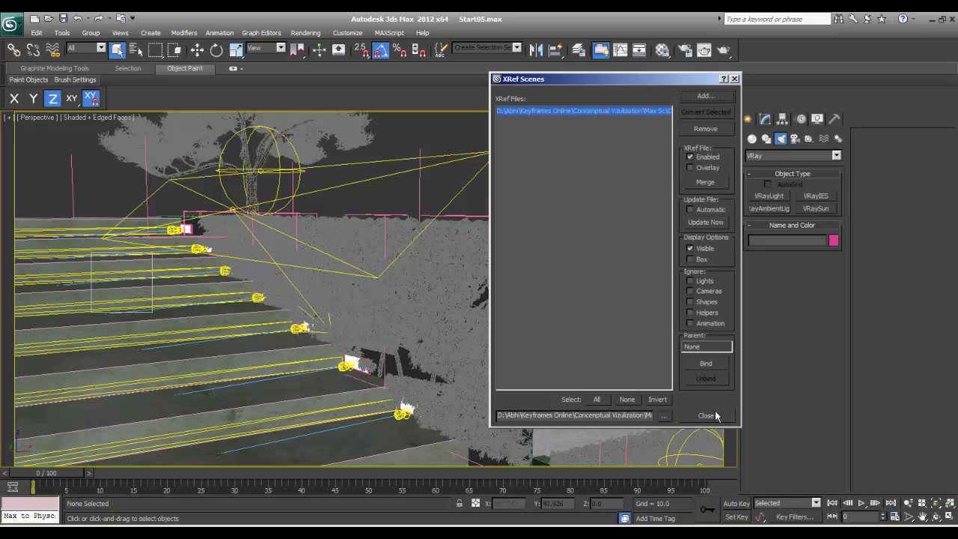
click(703, 212)
click(706, 222)
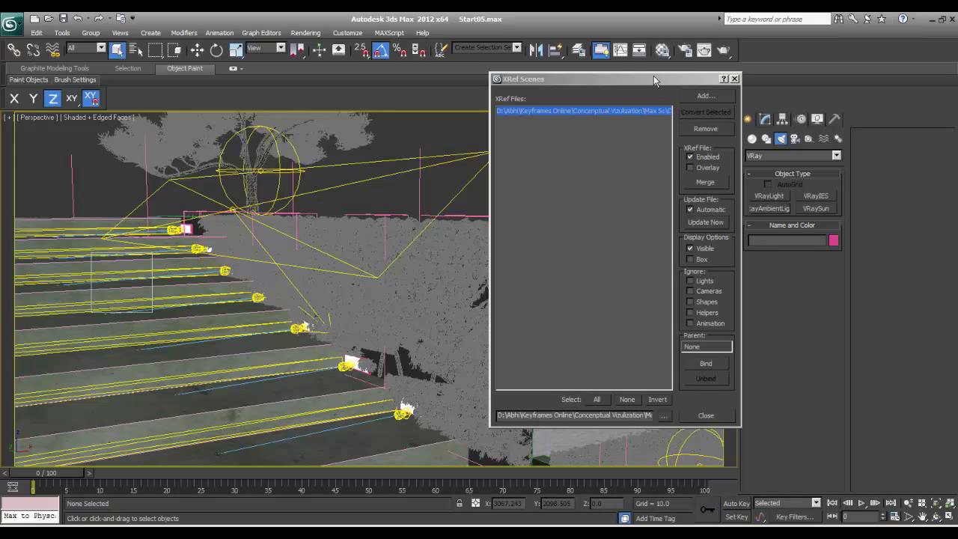
click(693, 416)
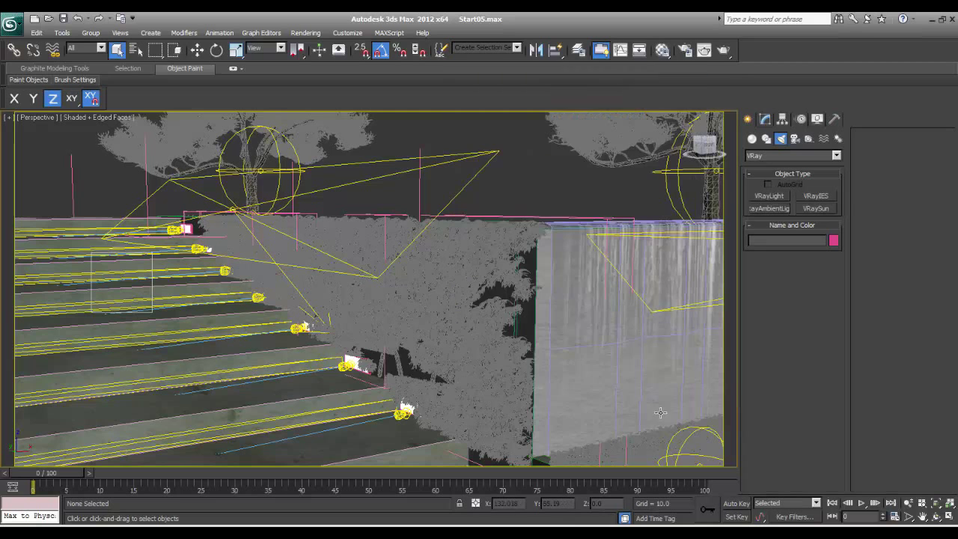
- Examine the referenced creeper on the stair wall in shaded display without edges, checking whether it can be selected
click(490, 360)
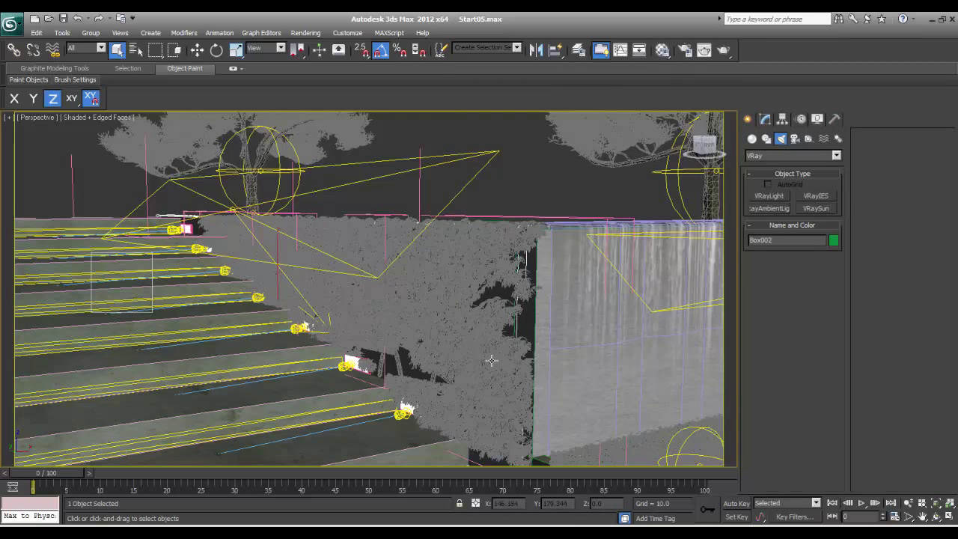
click(453, 336)
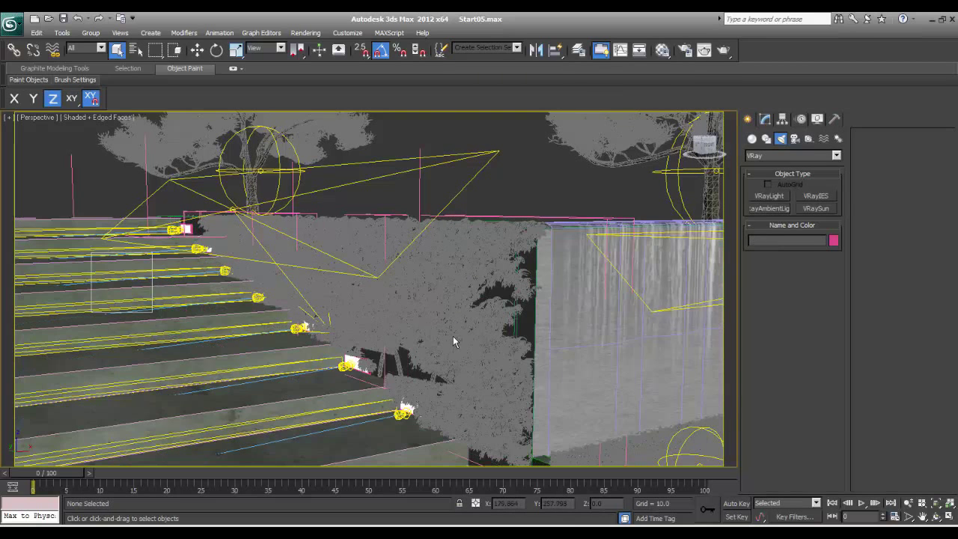
key(F4)
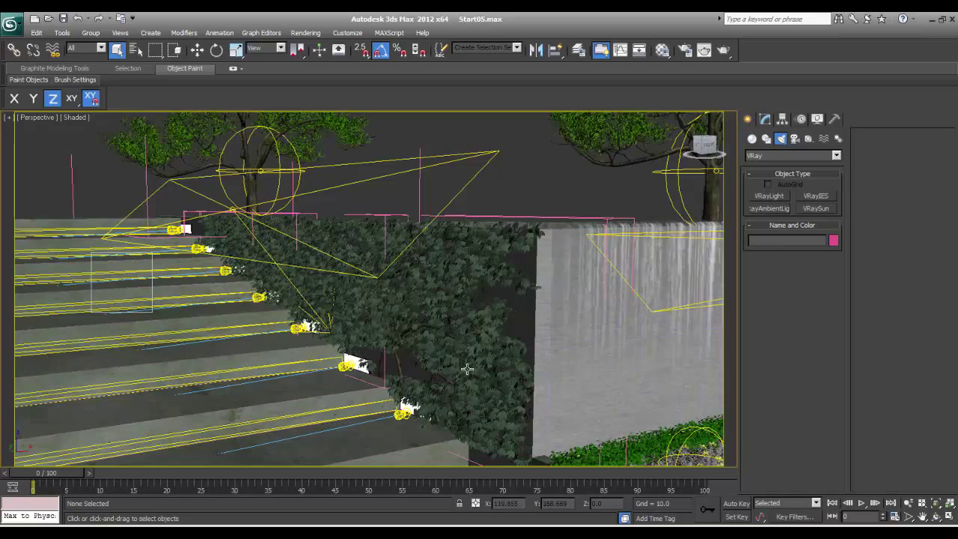
alt+middle_drag(483, 387, 428, 385)
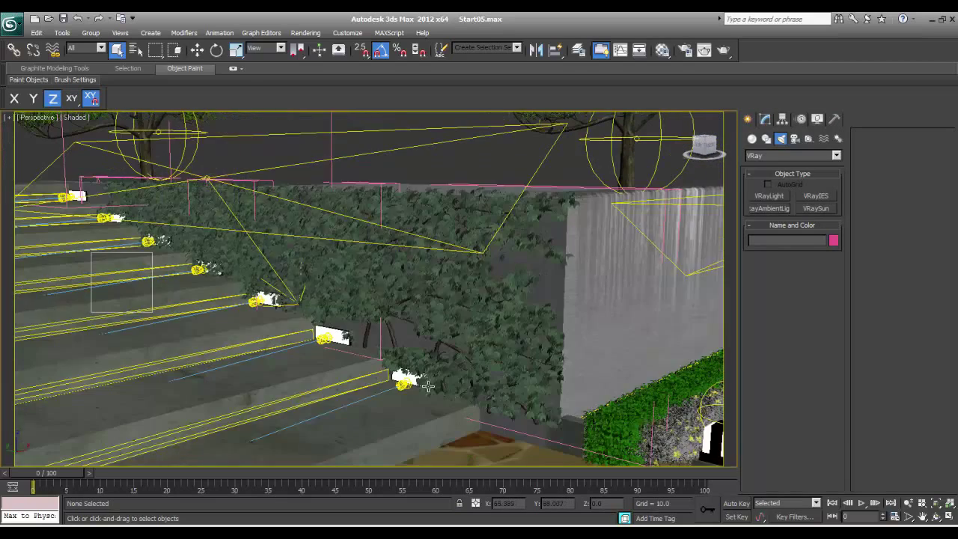
alt+middle_drag(569, 377, 465, 379)
- Show the view in wireframe and select the ground bush groups along the long wall
key(F3)
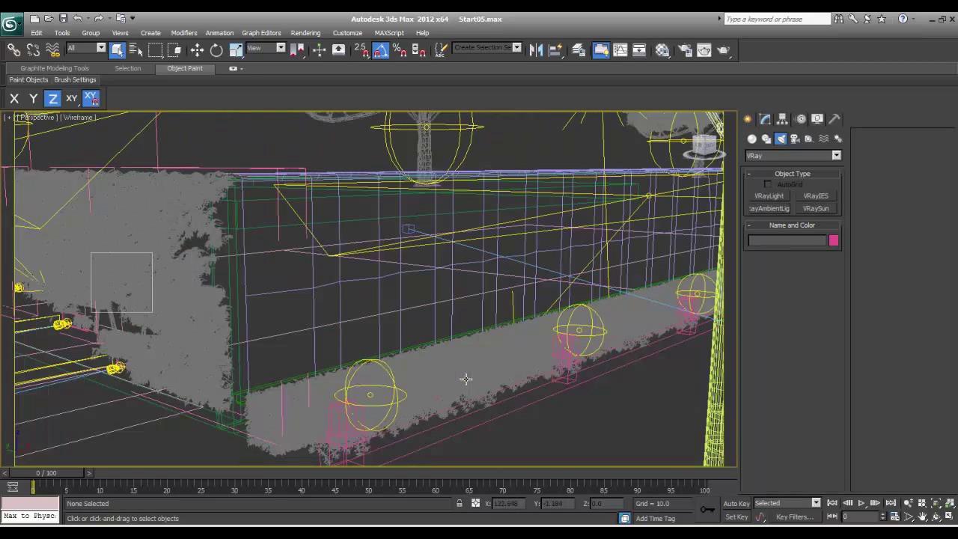
click(445, 392)
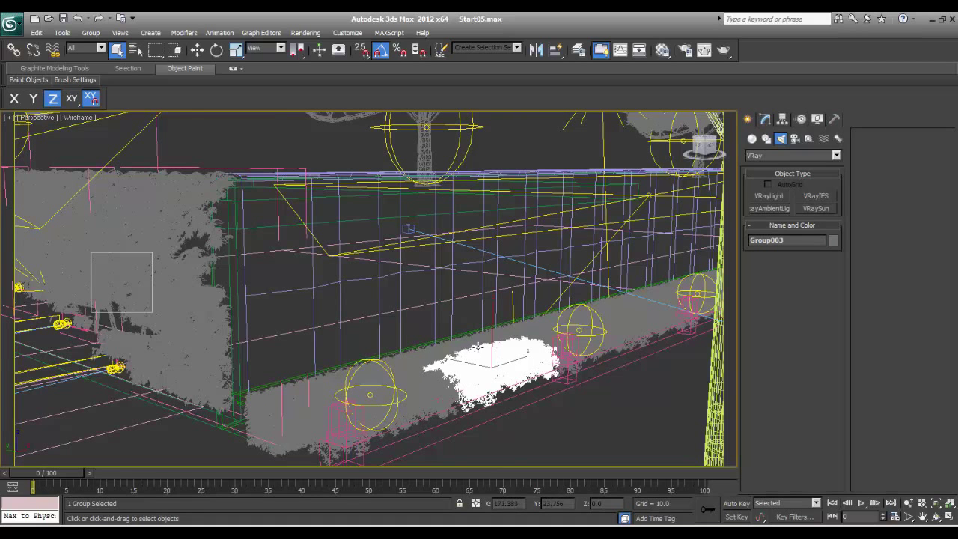
key(F3)
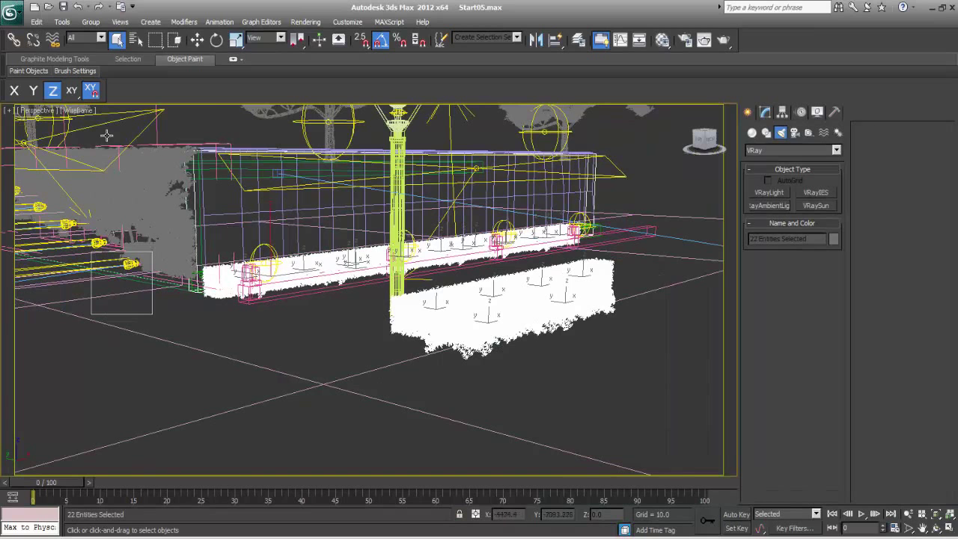
scroll(408, 304, down, 3)
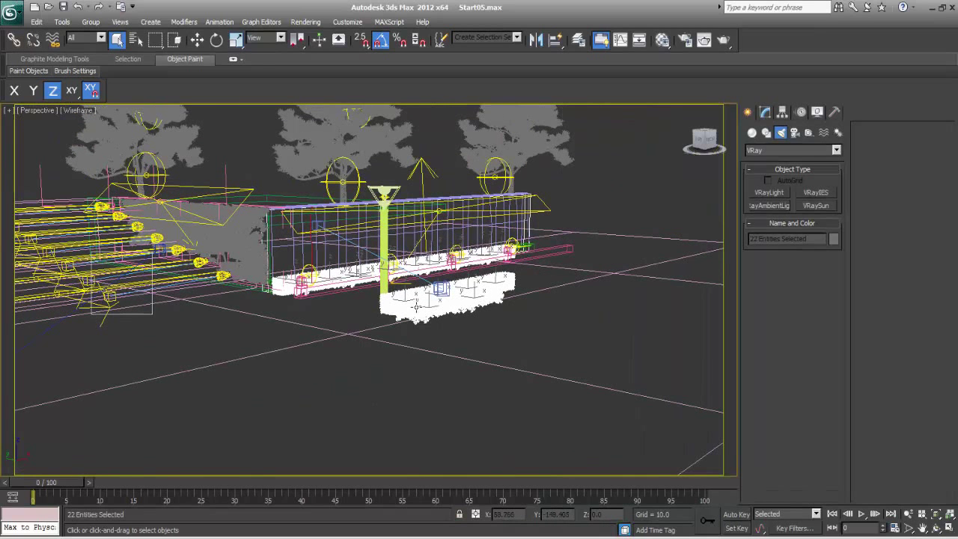
- Undo a trial move of the selection and restore the selection to the bush groups only
key(w)
drag(391, 272, 615, 245)
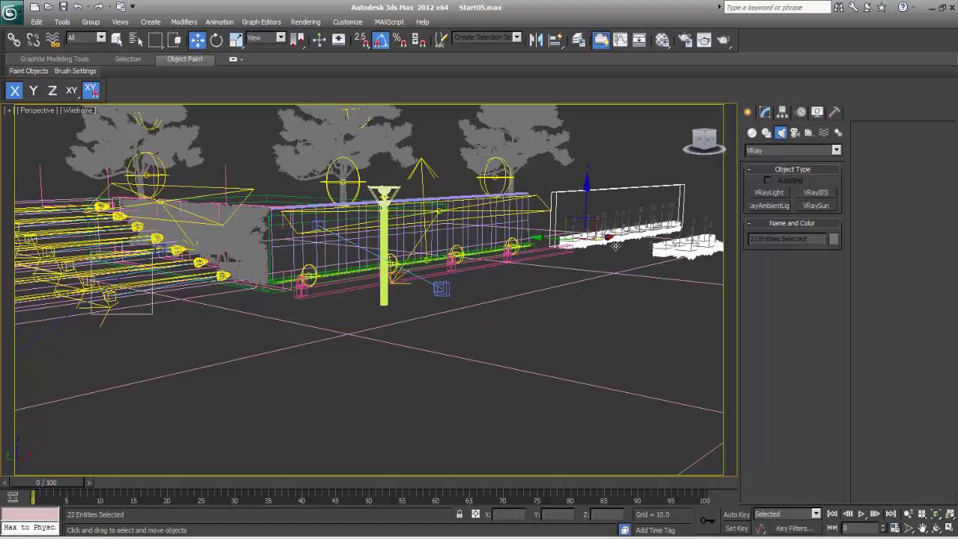
key(ctrl+z)
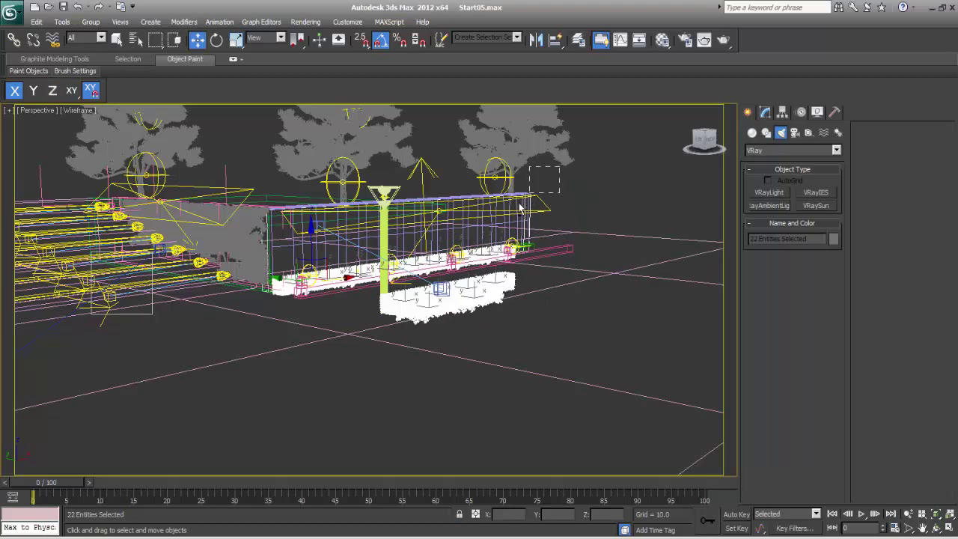
key(ctrl+z)
key(ctrl+z)
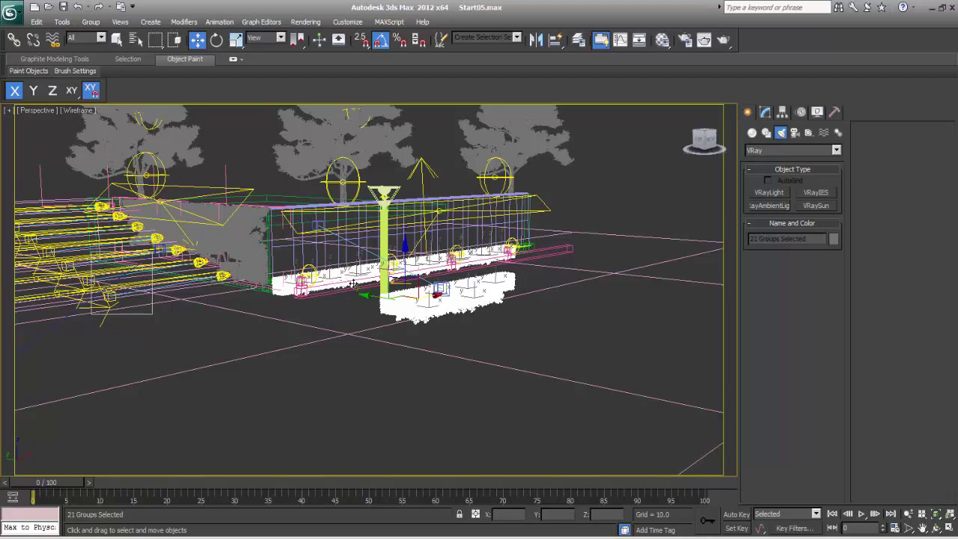
- Try moving the selected bush groups along the X axis and undo the move
drag(440, 295, 622, 281)
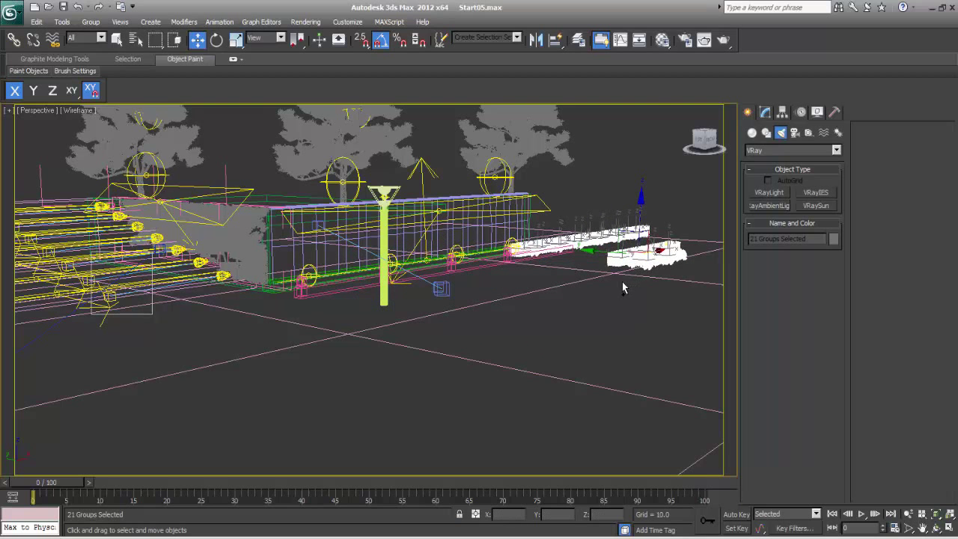
right_click(622, 282)
scroll(384, 301, up, 3)
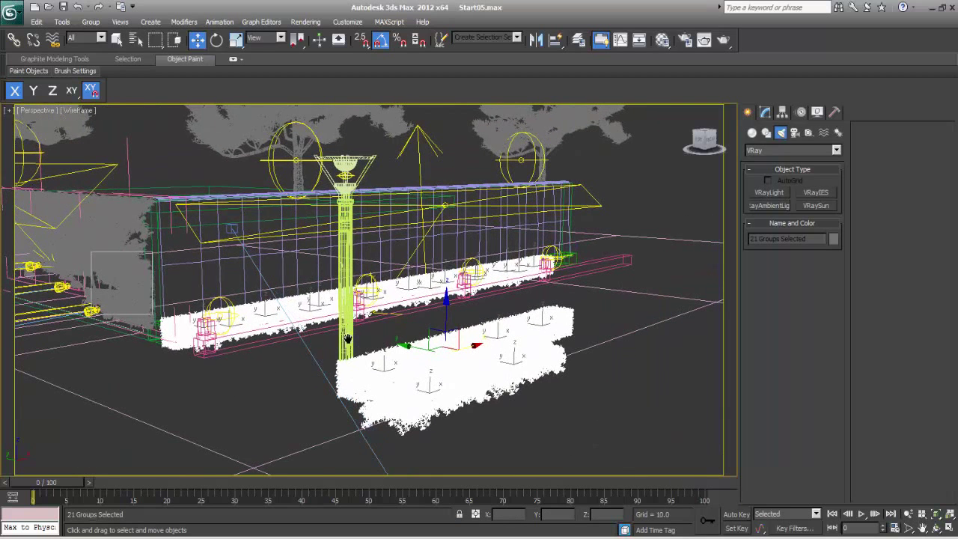
drag(471, 346, 267, 442)
key(ctrl+z)
- Save only the selected bush groups to a separate scene file named Gr_Bush in the Max Sc folder and delete them from the scene
click(10, 14)
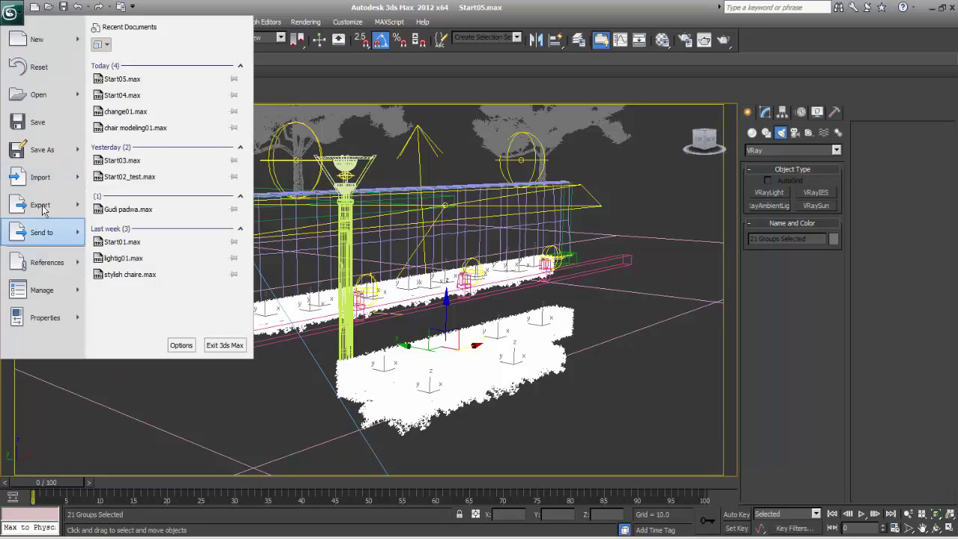
mouse_move(42, 155)
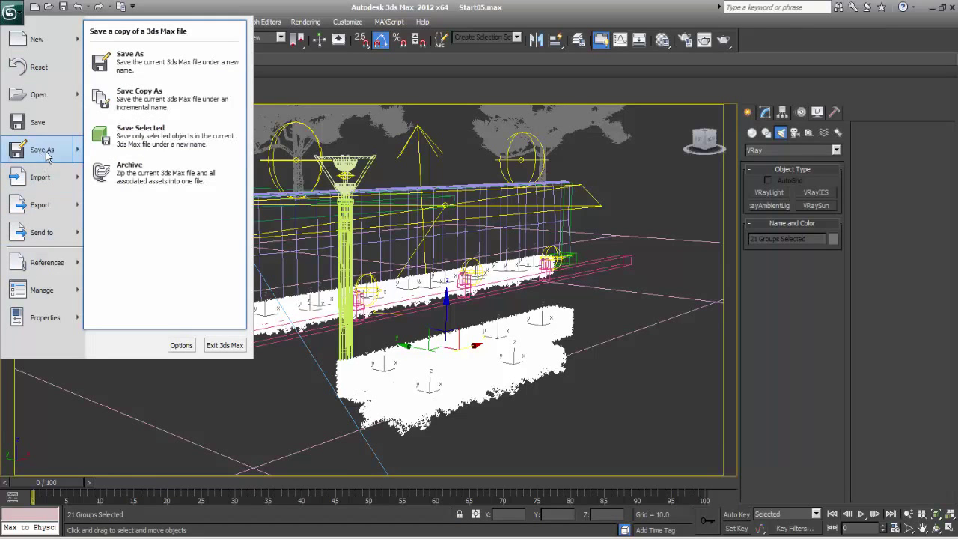
click(131, 147)
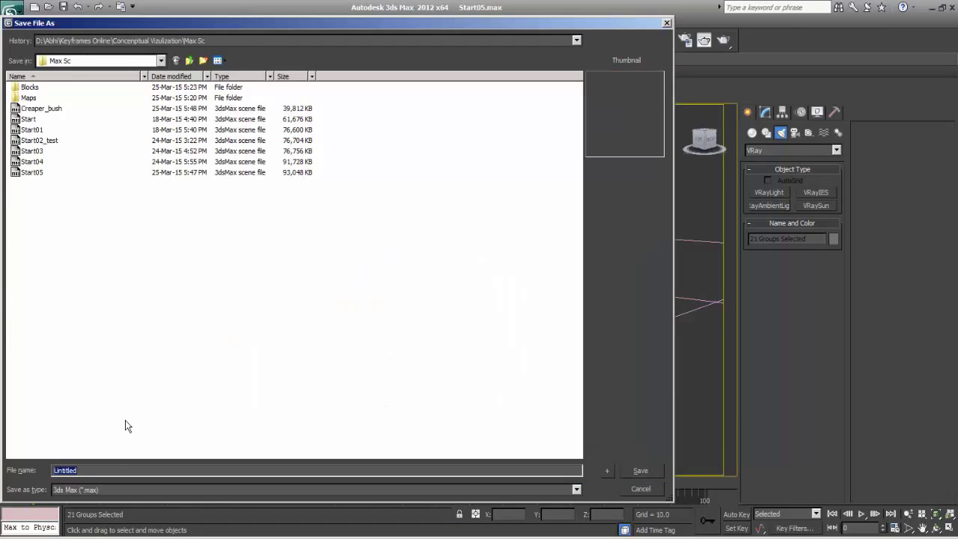
text(Gr_Bush)
click(639, 471)
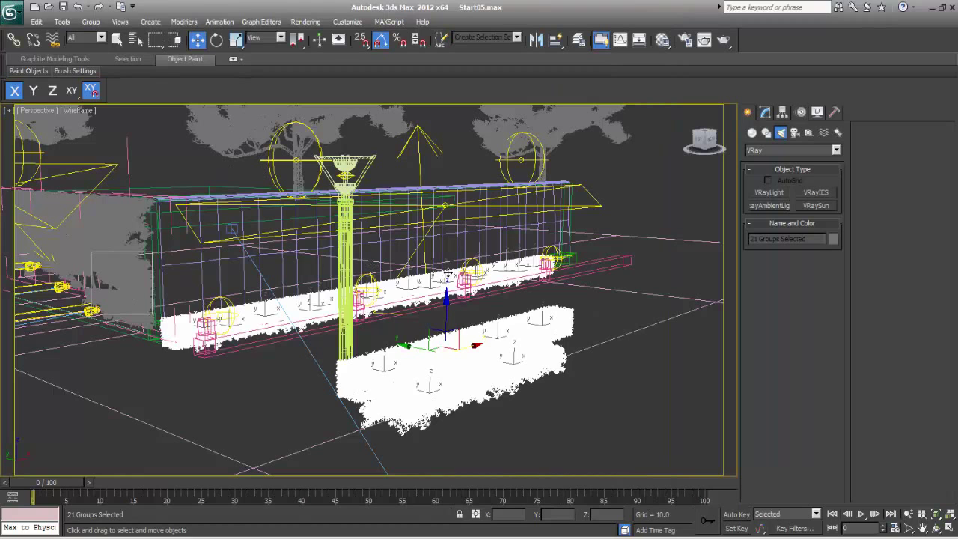
key(Delete)
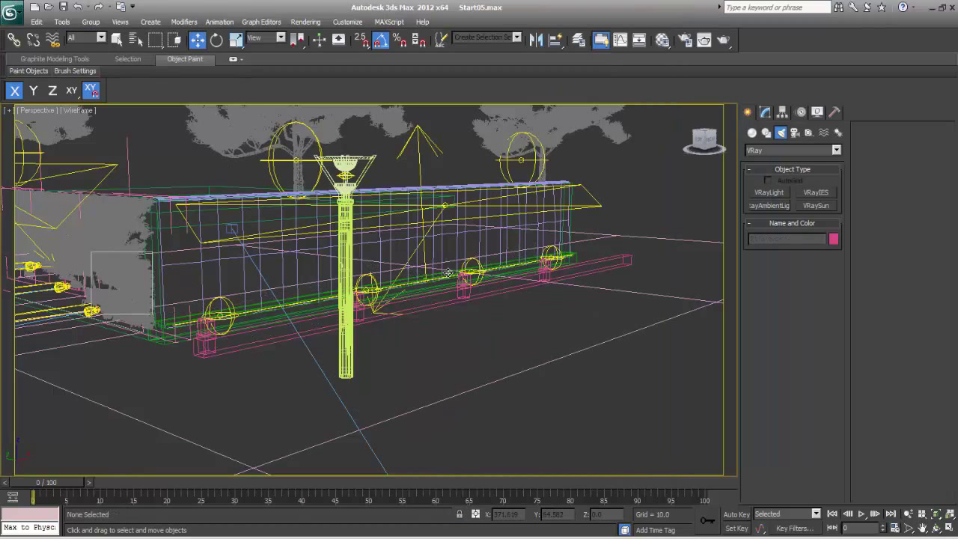
- Add the Gr_Bush scene file from the Max Sc folder as an external scene reference with automatic updating
click(11, 15)
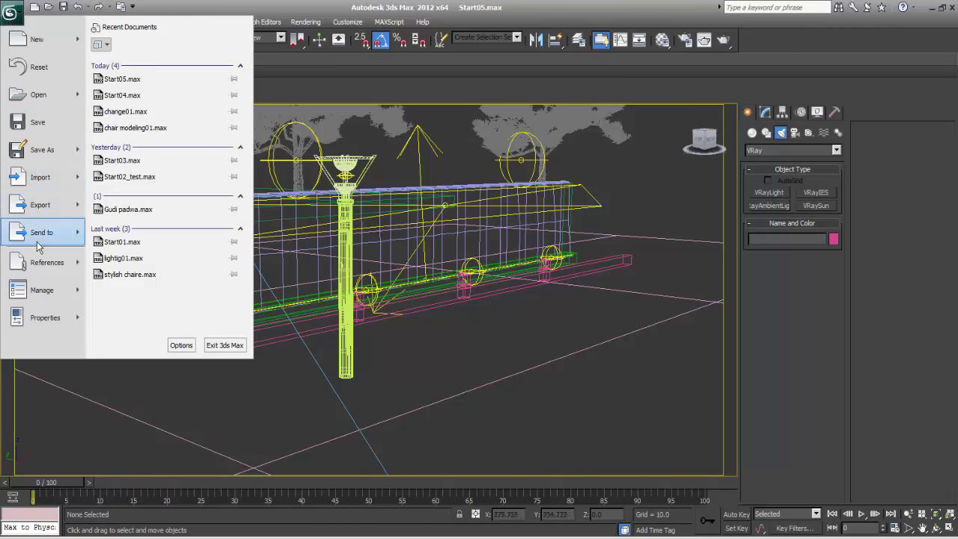
mouse_move(38, 267)
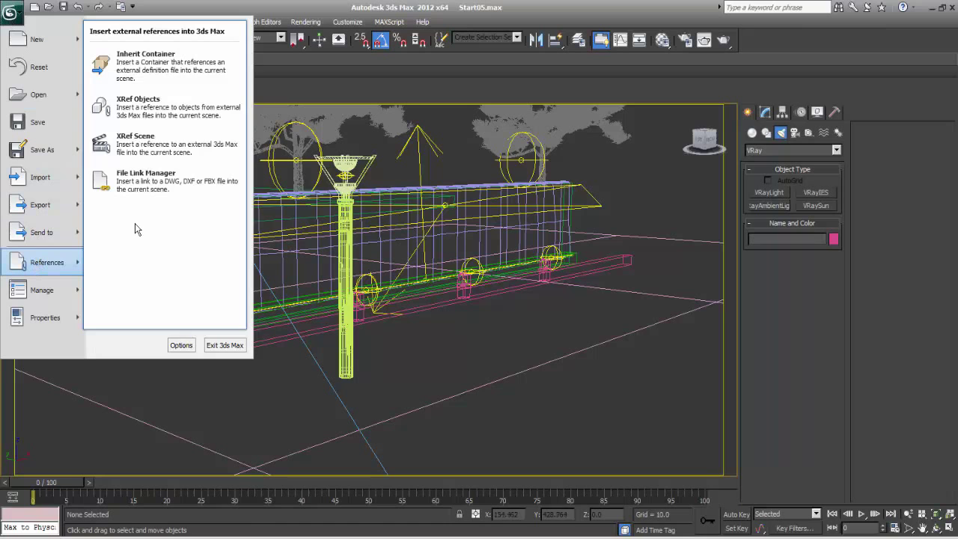
click(176, 140)
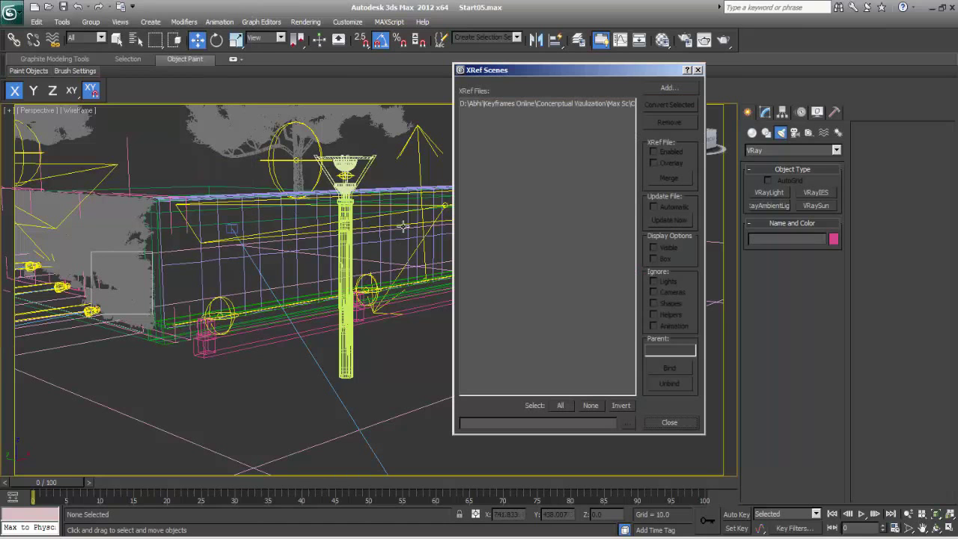
click(669, 87)
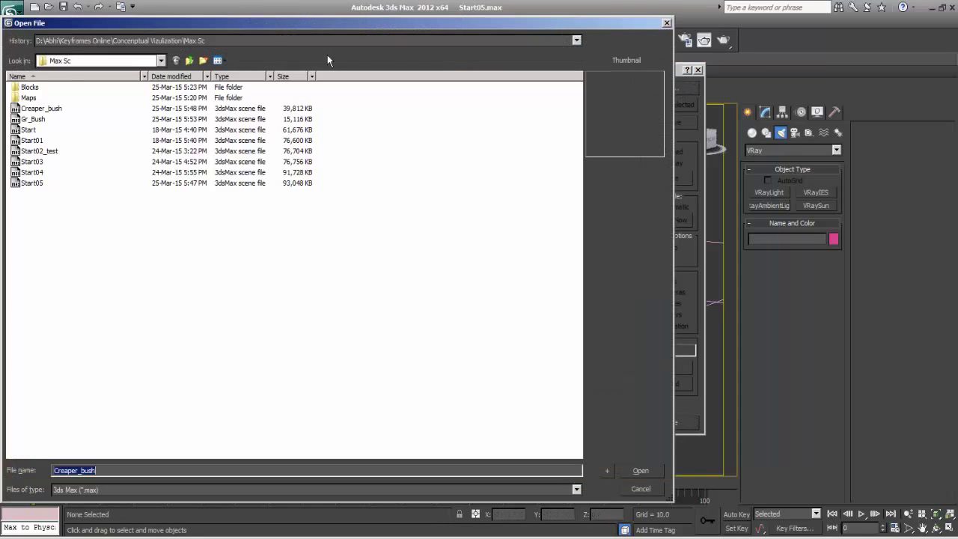
click(33, 120)
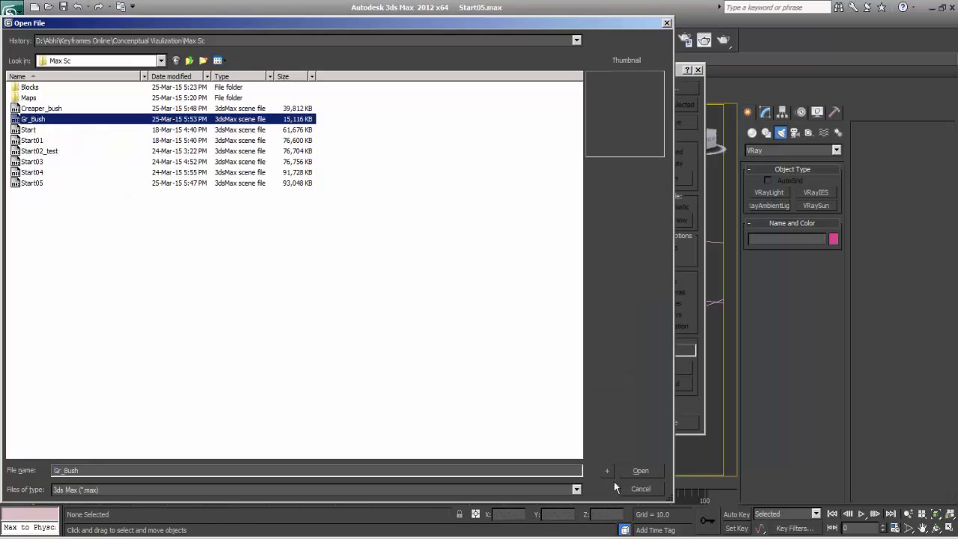
click(632, 470)
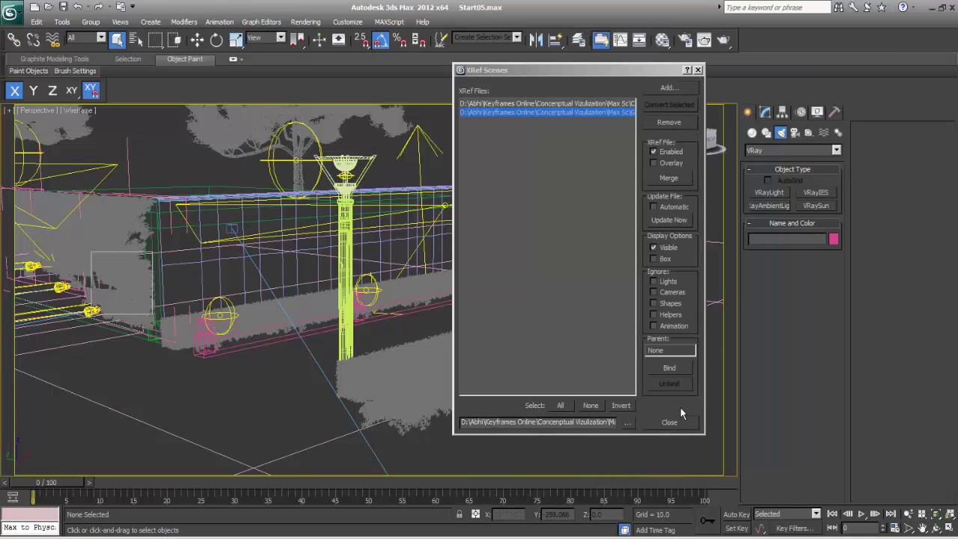
click(666, 207)
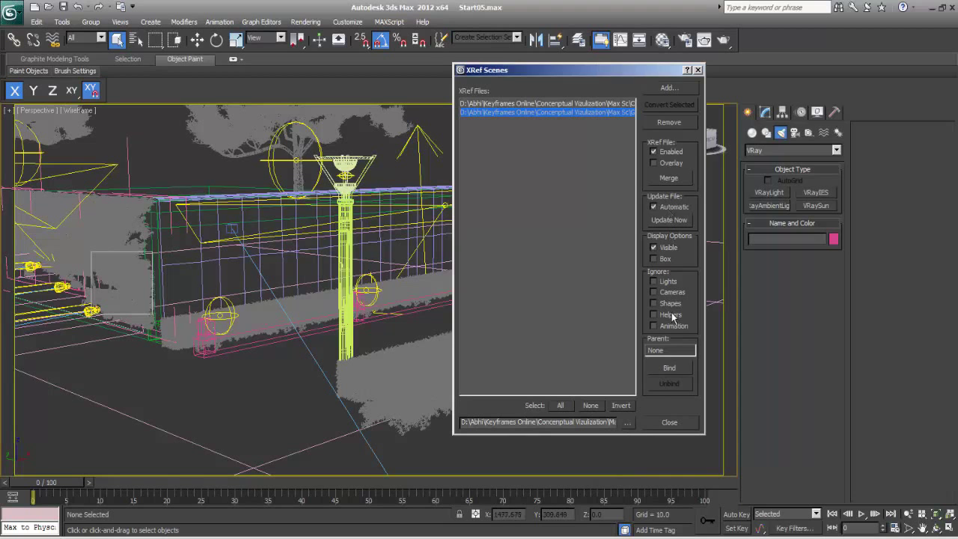
click(668, 423)
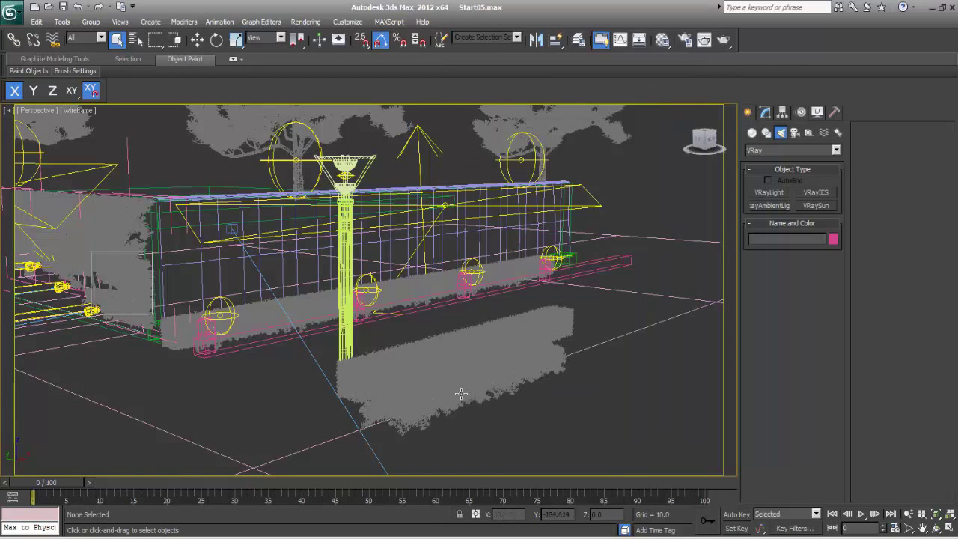
- Show the viewport statistics and examine the polygon count and frame rate while viewing the referenced bushes from several angles
mouse_move(457, 392)
alt+middle_down()
mouse_move(385, 395)
mouse_move(433, 388)
mouse_move(306, 338)
mouse_move(487, 371)
mouse_move(454, 383)
alt+middle_up()
alt+middle_drag(420, 301, 247, 335)
key(7)
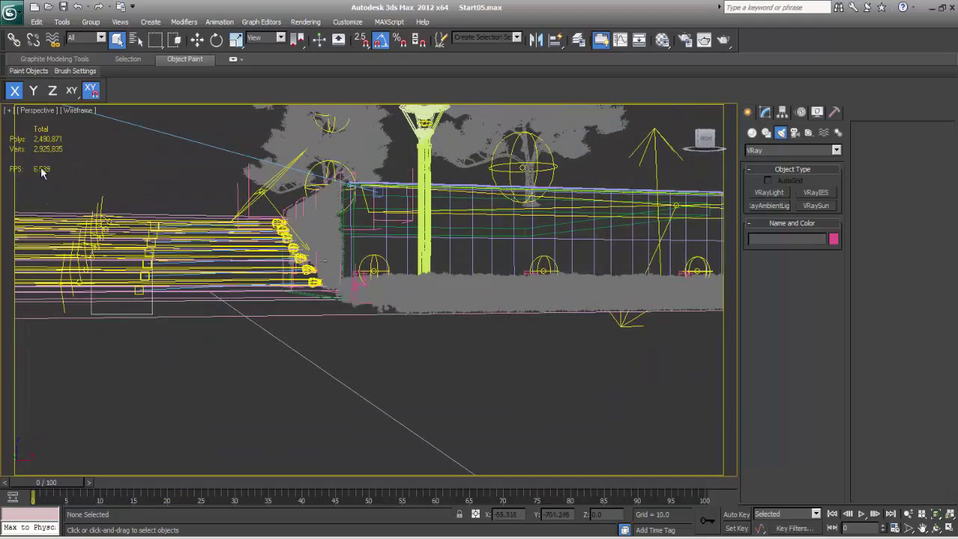
alt+middle_drag(59, 195, 65, 203)
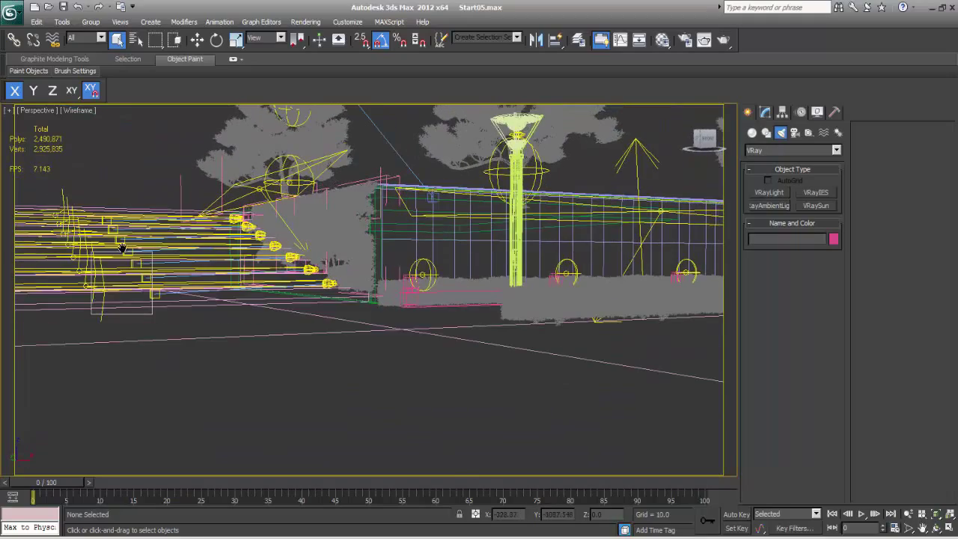
alt+middle_drag(123, 248, 423, 279)
scroll(347, 347, up, 3)
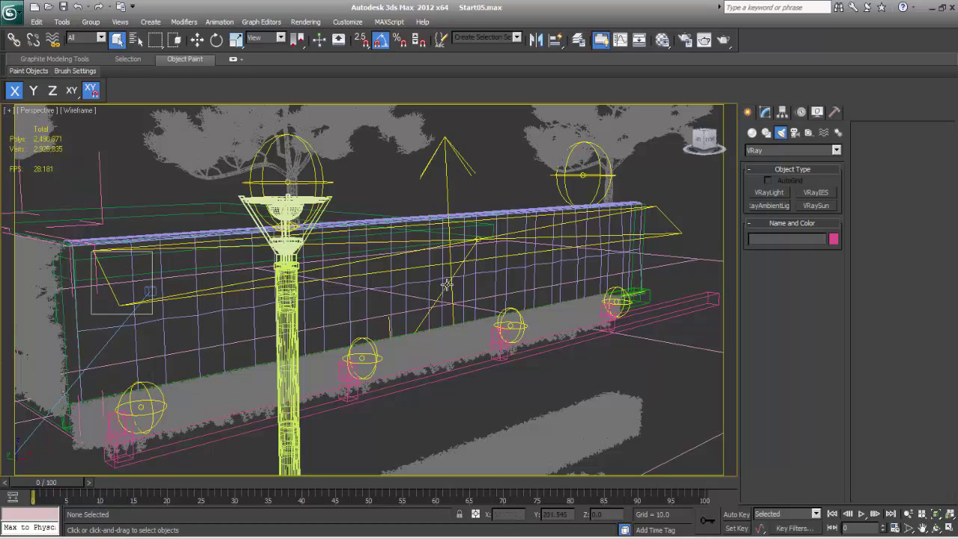
alt+middle_drag(498, 389, 486, 387)
middle_drag(436, 332, 433, 337)
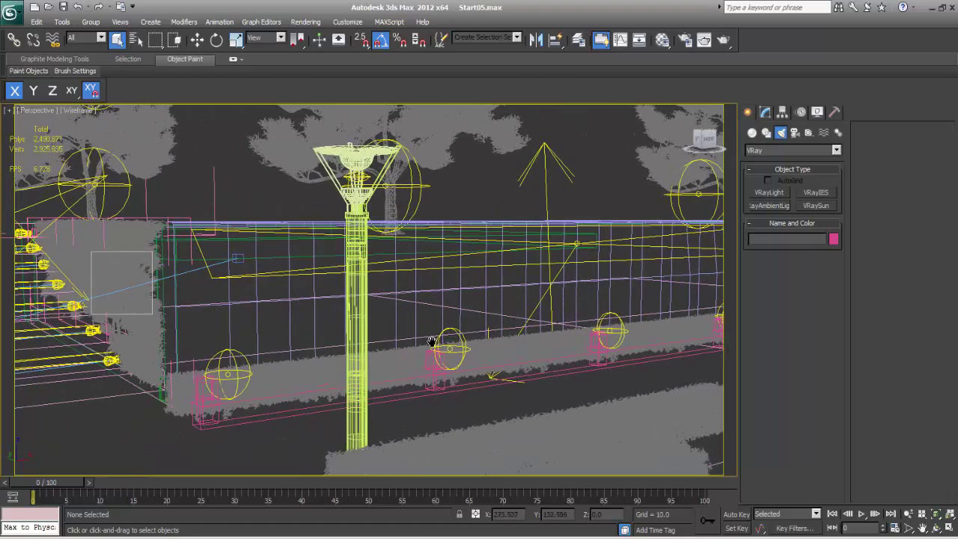
- Switch the viewport to VRayPhysicalCamera001 and show it shaded
key(c)
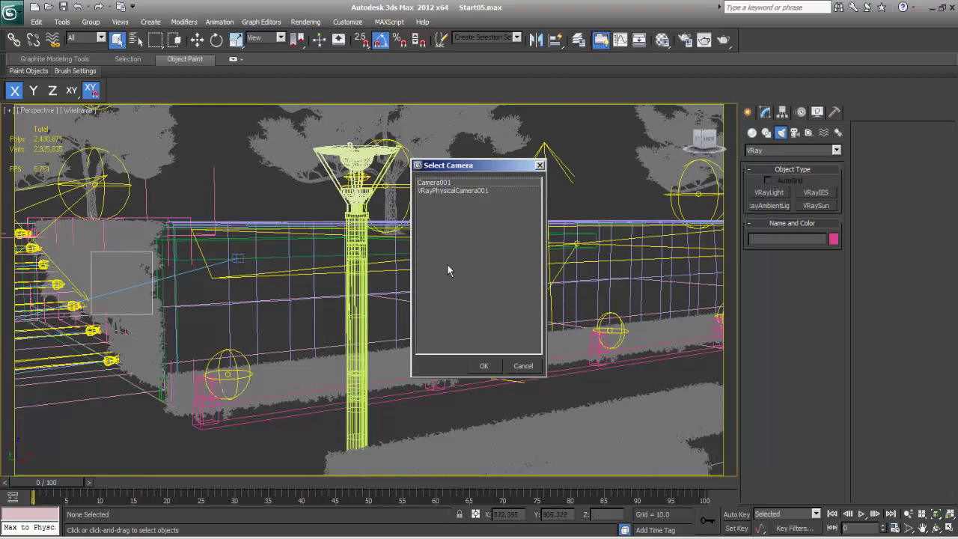
click(450, 191)
click(478, 365)
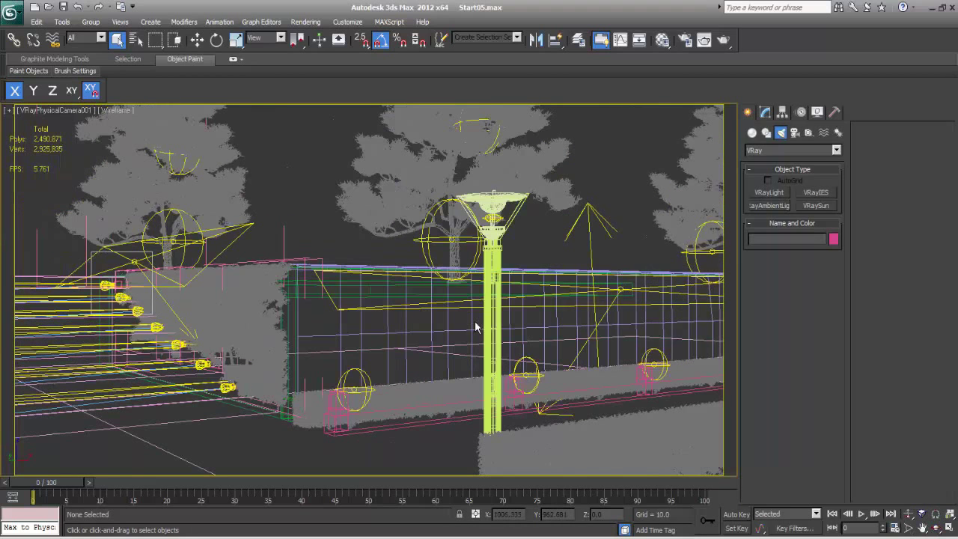
key(F3)
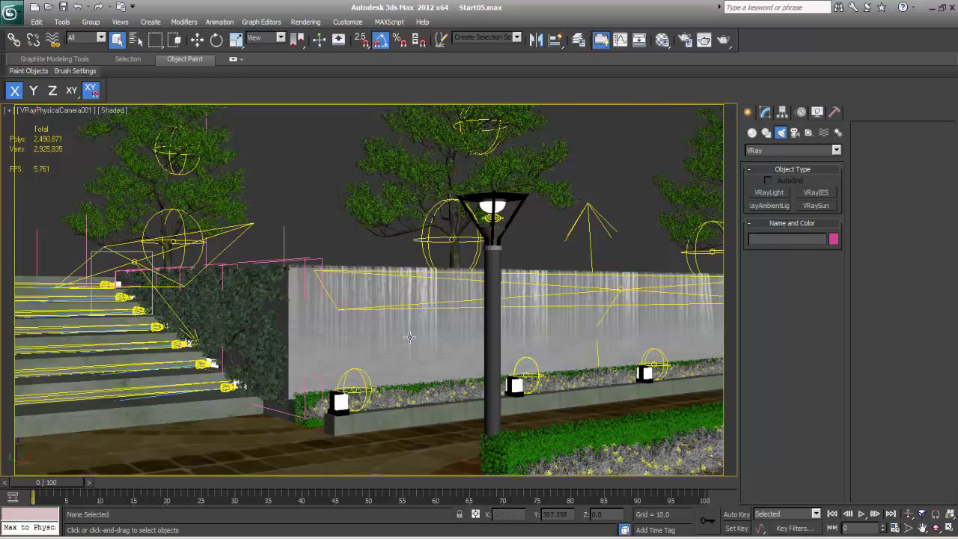
- Try moving the long wall along the X axis, undo the move, and isolate the wall briefly before restoring the full scene
click(294, 315)
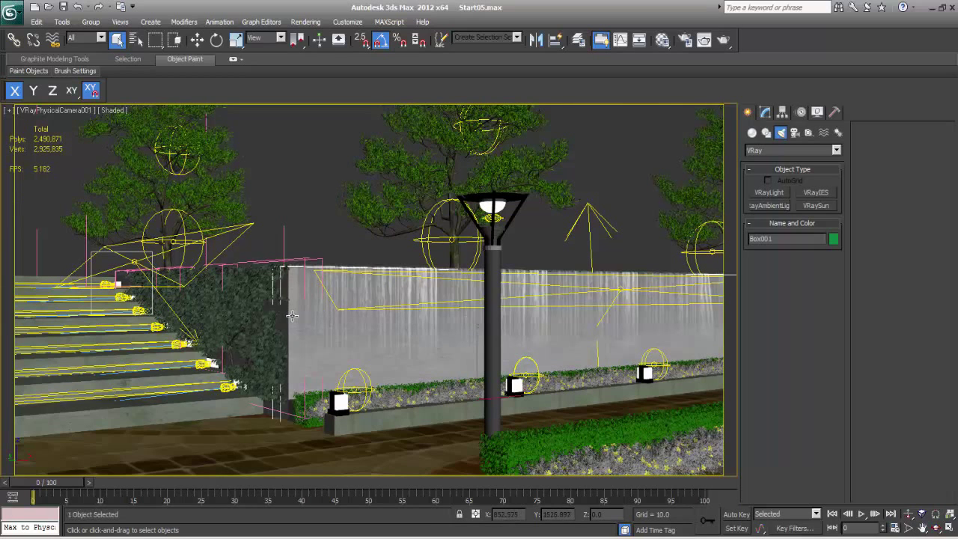
key(w)
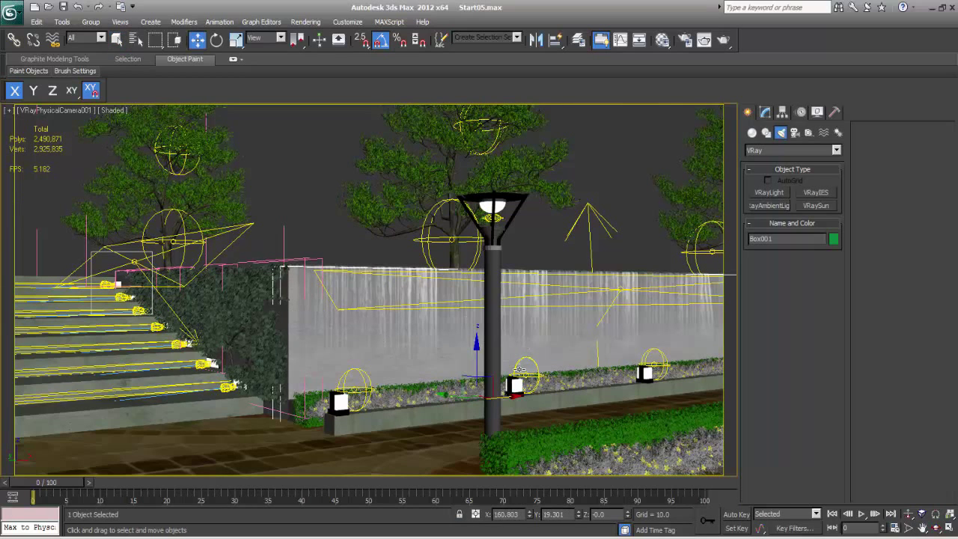
drag(509, 395, 642, 379)
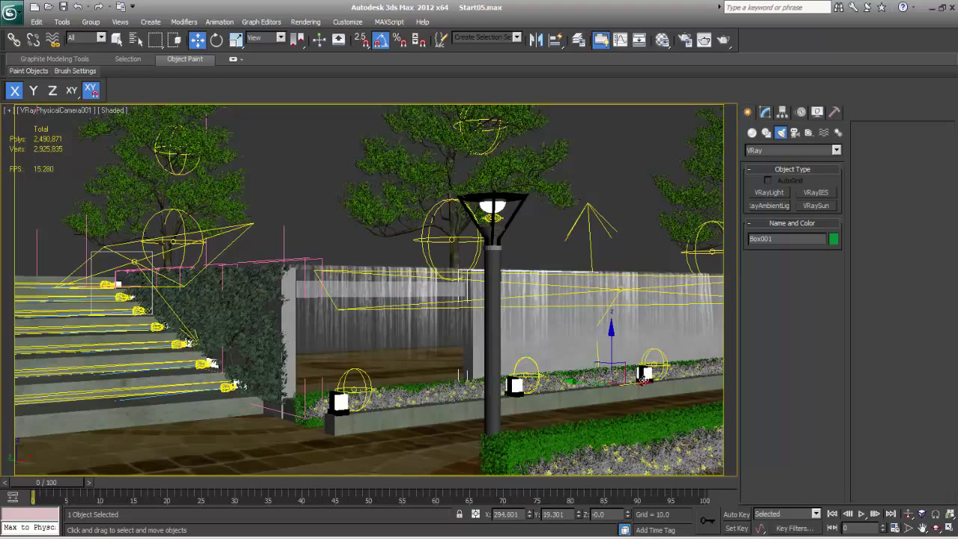
key(ctrl+z)
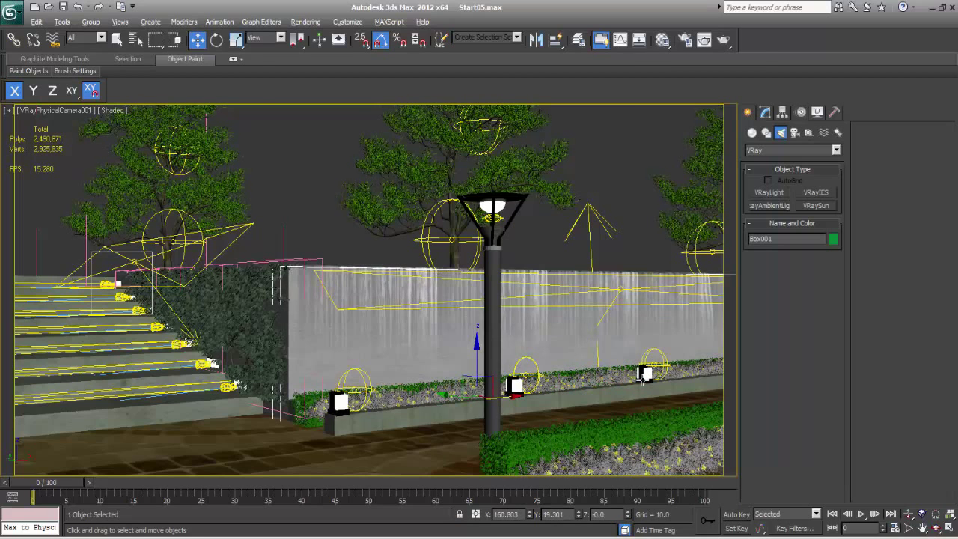
key(alt+q)
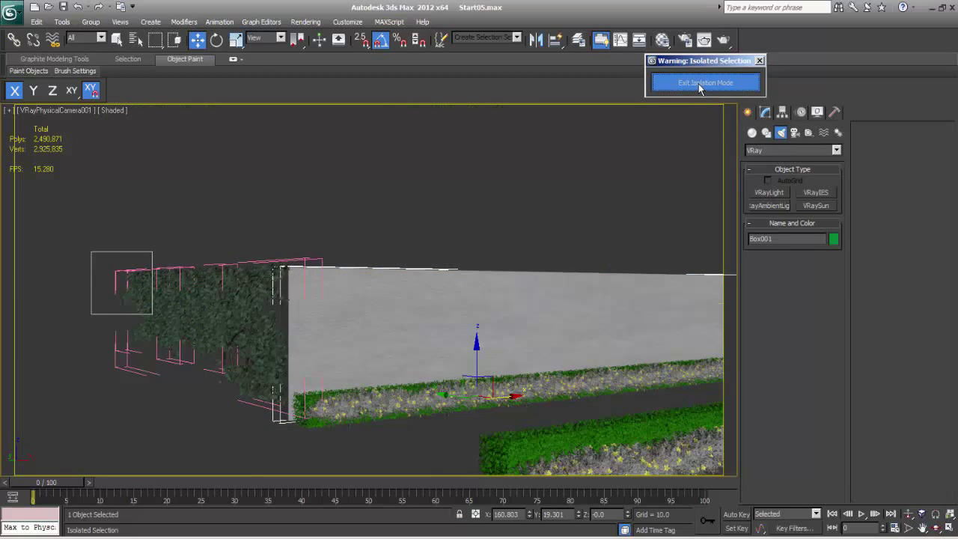
click(699, 86)
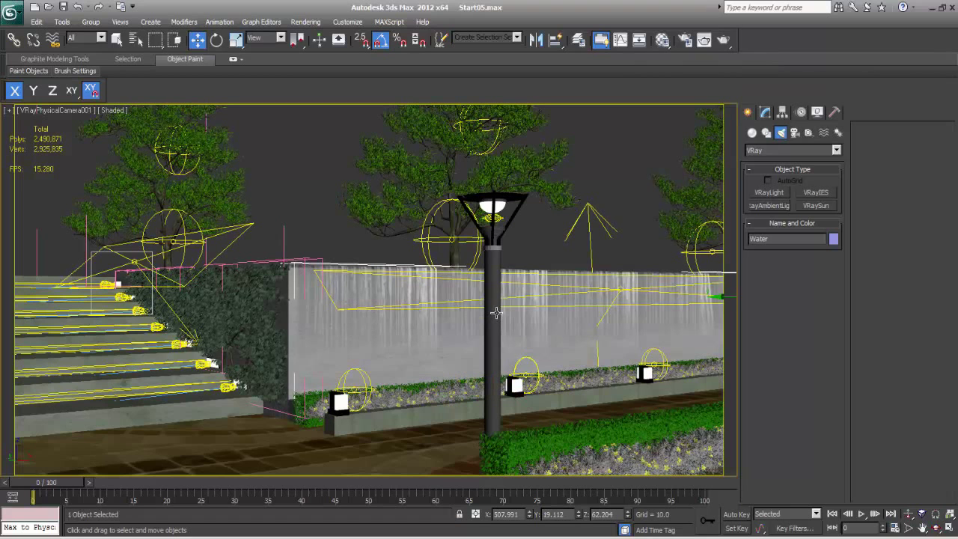
- Switch to the perspective view, try raising the Water sheet along the Z axis and undo the move
key(p)
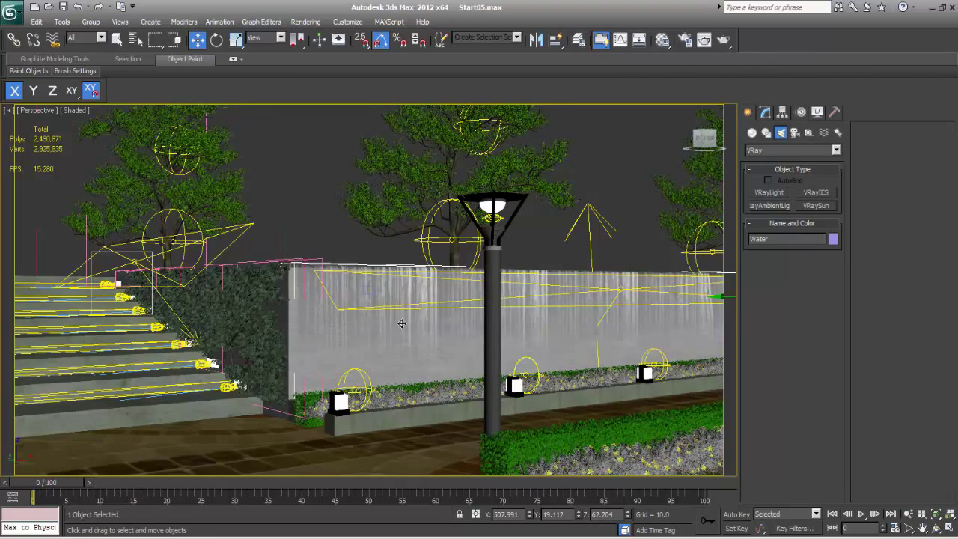
scroll(401, 323, down, 3)
drag(679, 263, 681, 194)
key(ctrl+z)
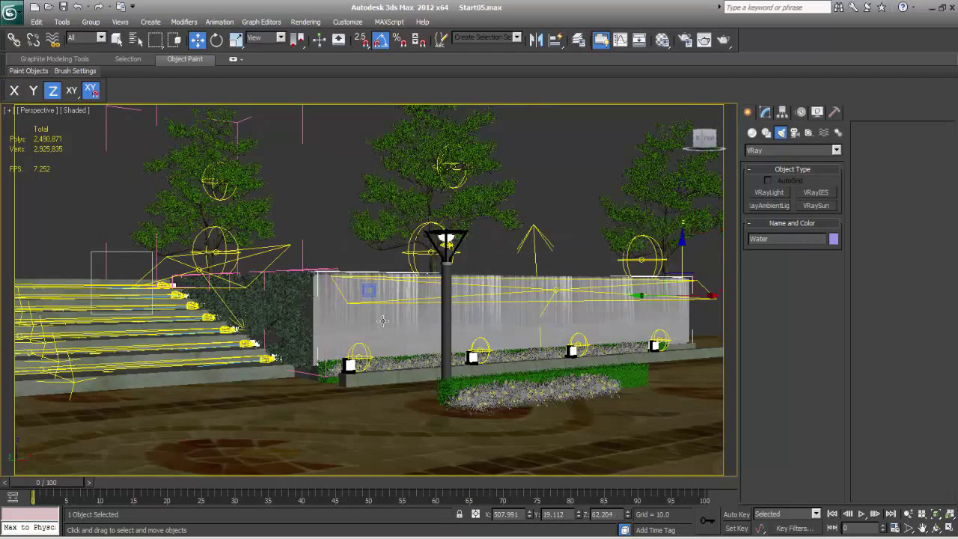
- Select the long wall Box001 behind the water sheet, try raising it along the Z axis and cancel the move
scroll(357, 325, up, 2)
key(F3)
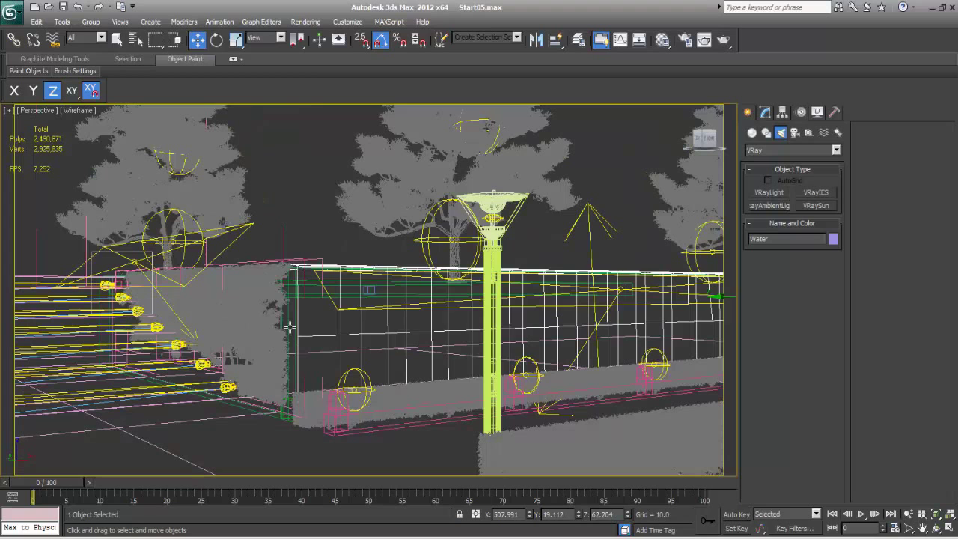
click(289, 327)
key(F3)
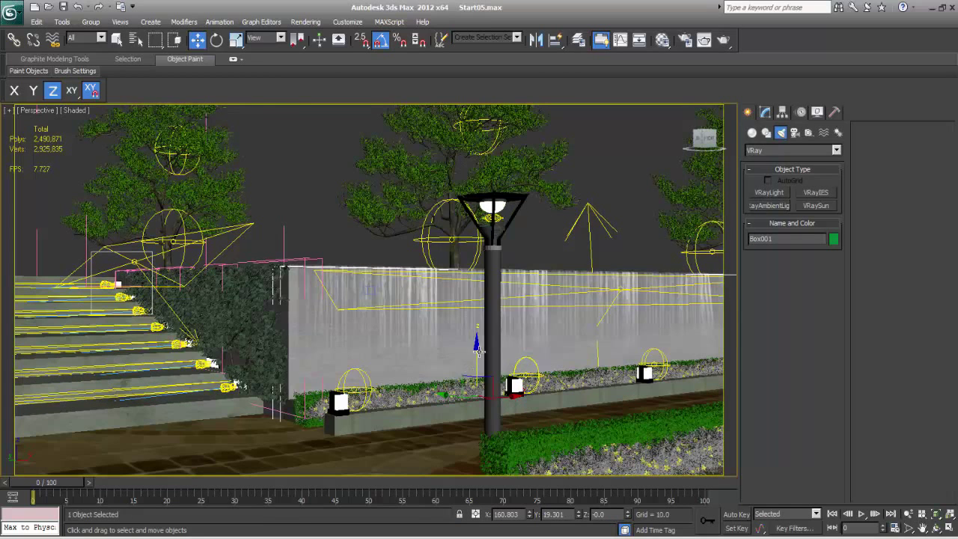
drag(479, 350, 472, 200)
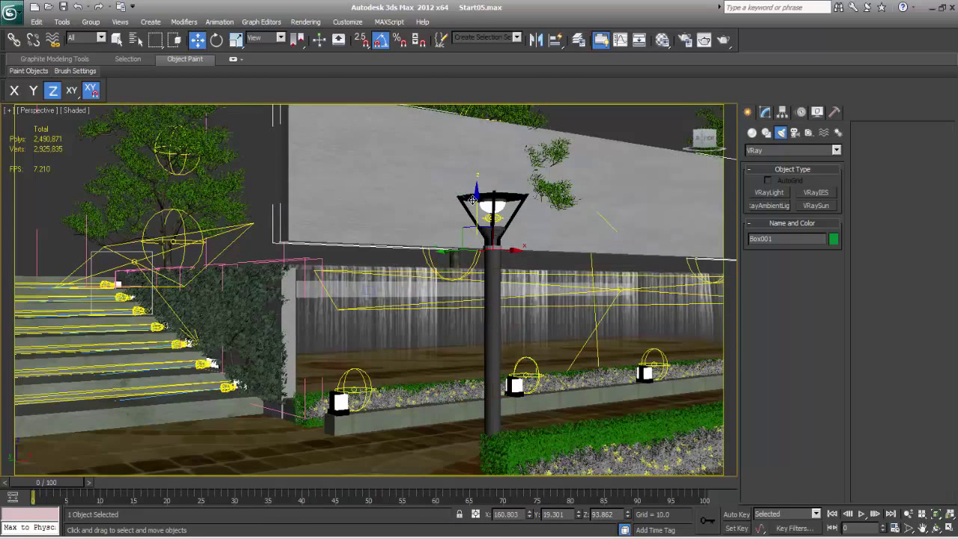
right_click(472, 200)
- Change the unused 08 - Default material to a VRayMtl
key(m)
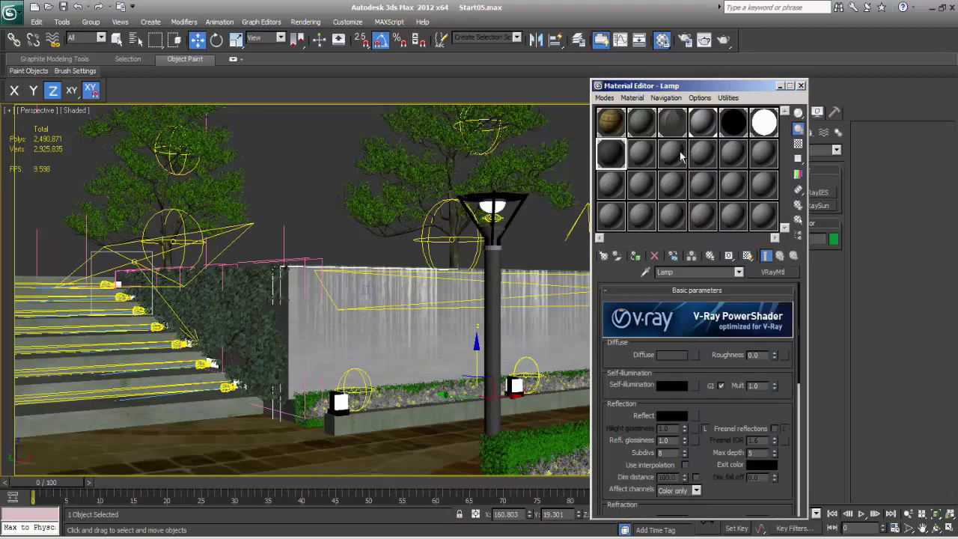
click(641, 155)
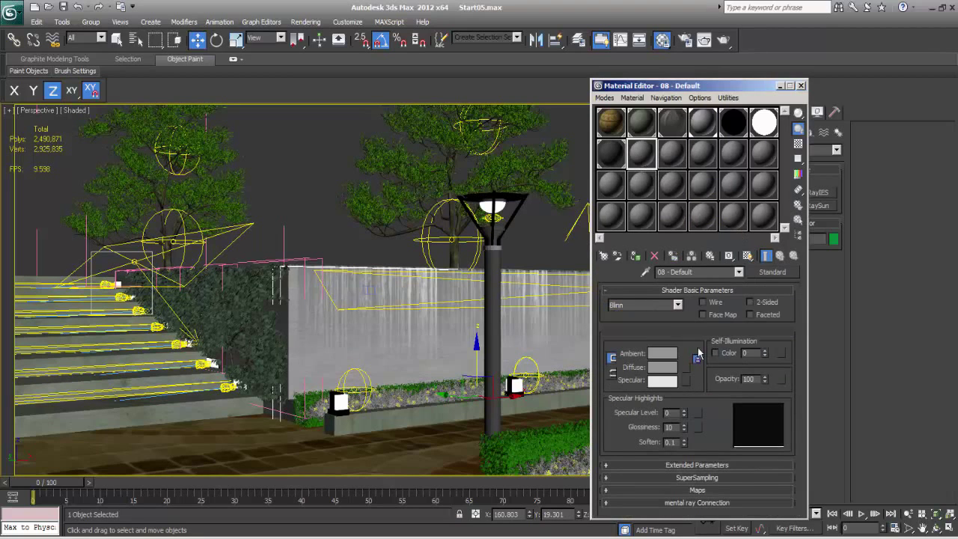
click(761, 275)
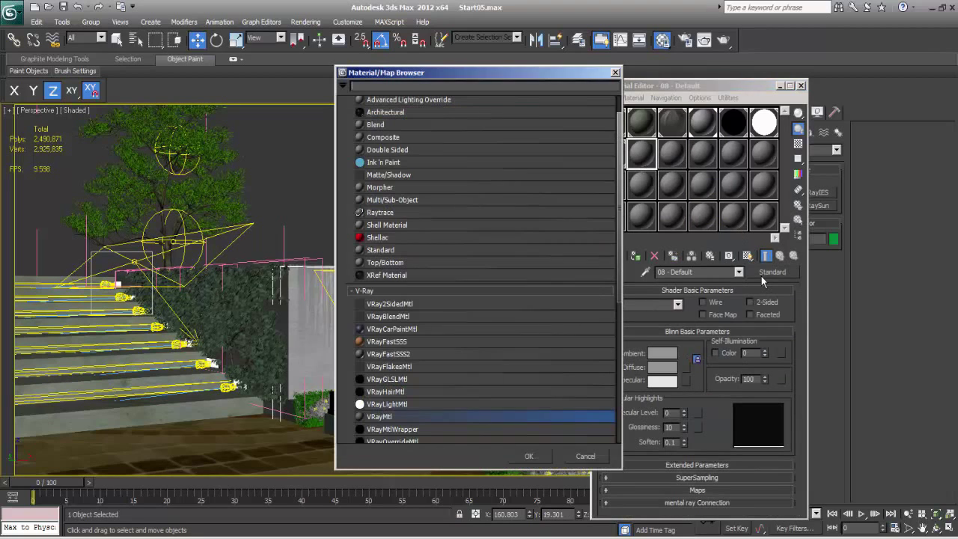
click(382, 418)
click(528, 457)
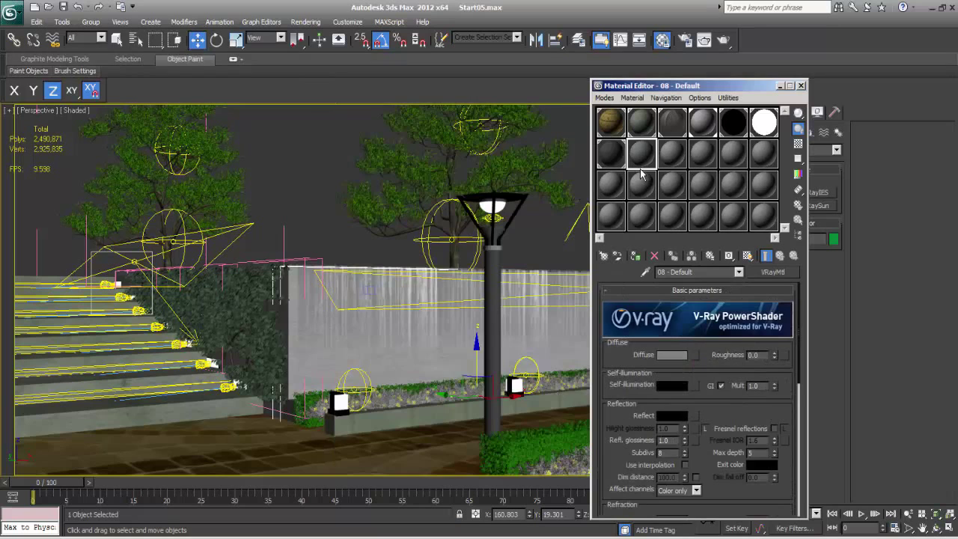
- Load the tile_03 image from the Maps folder as a bitmap in the new material's diffuse map
click(694, 356)
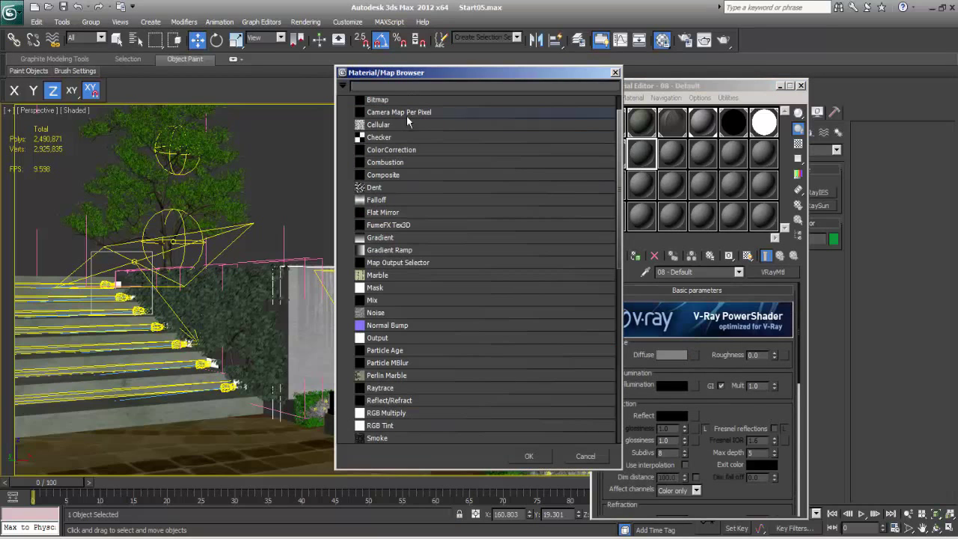
double_click(384, 103)
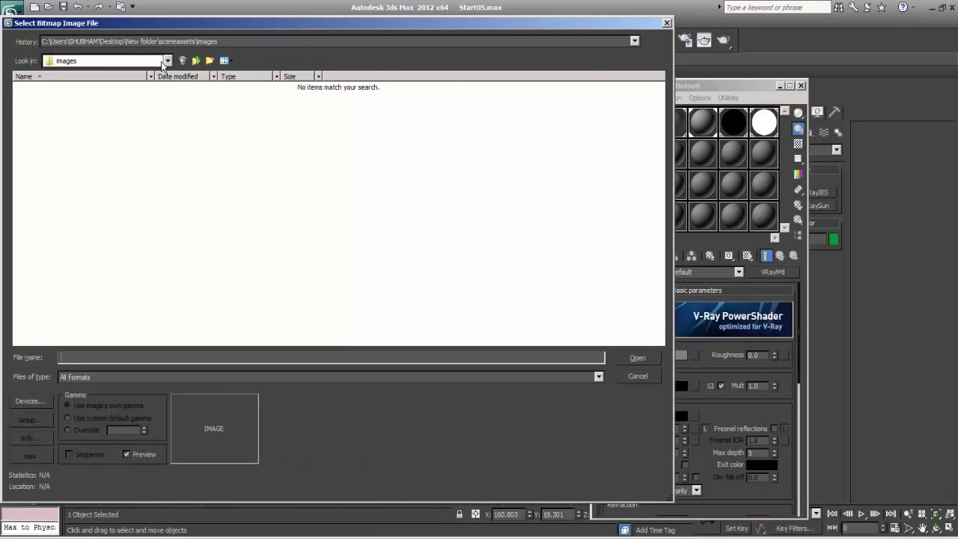
click(156, 42)
click(135, 58)
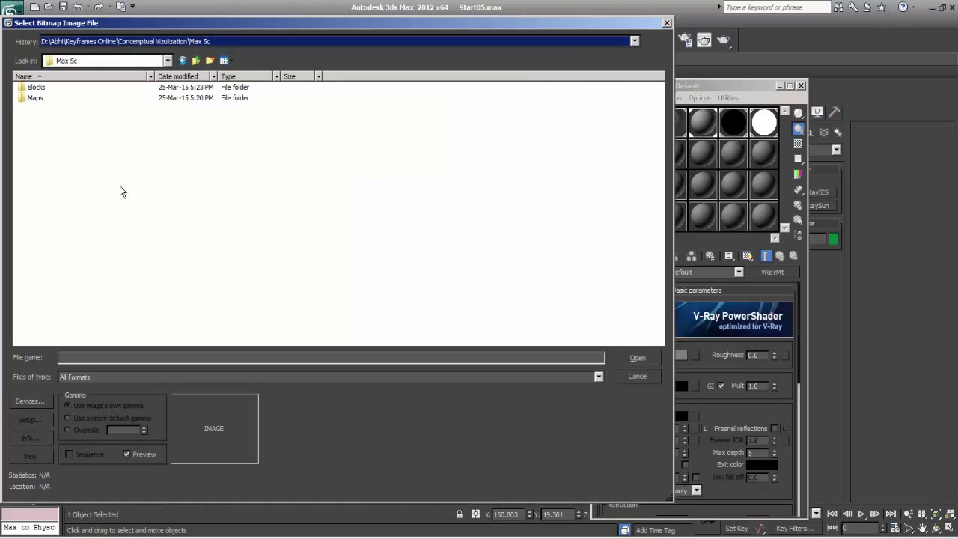
double_click(34, 98)
click(55, 116)
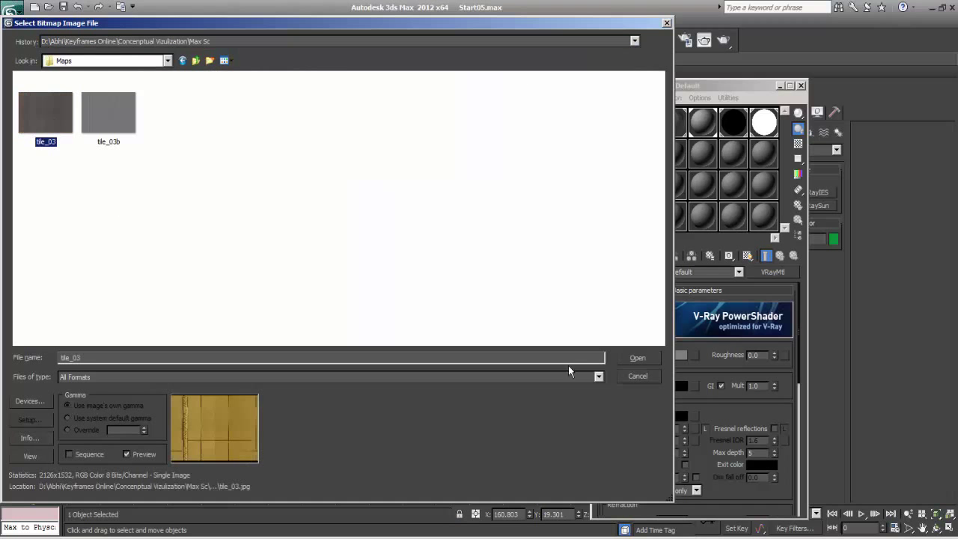
click(636, 357)
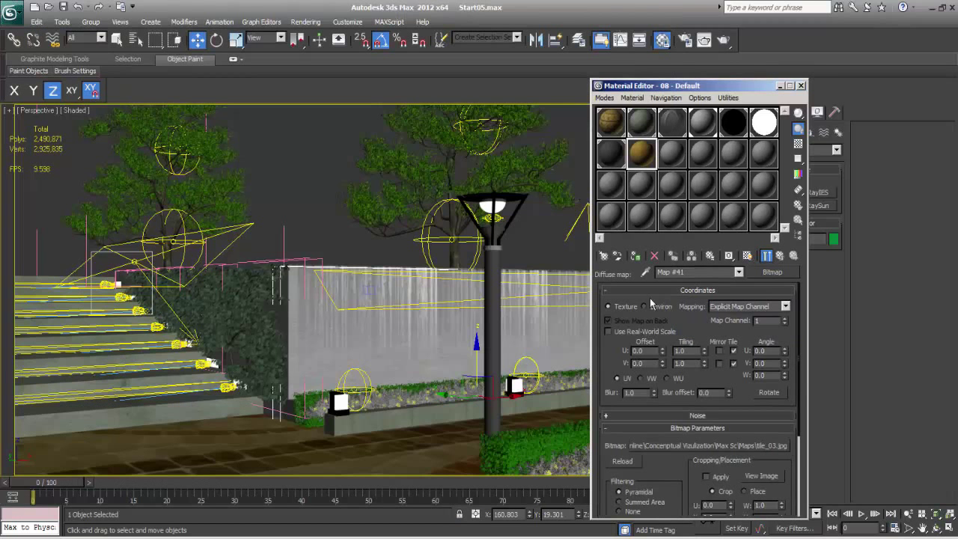
- Assign the tile material to the long wall, renaming it Water wall, and show its map in the viewport
click(634, 256)
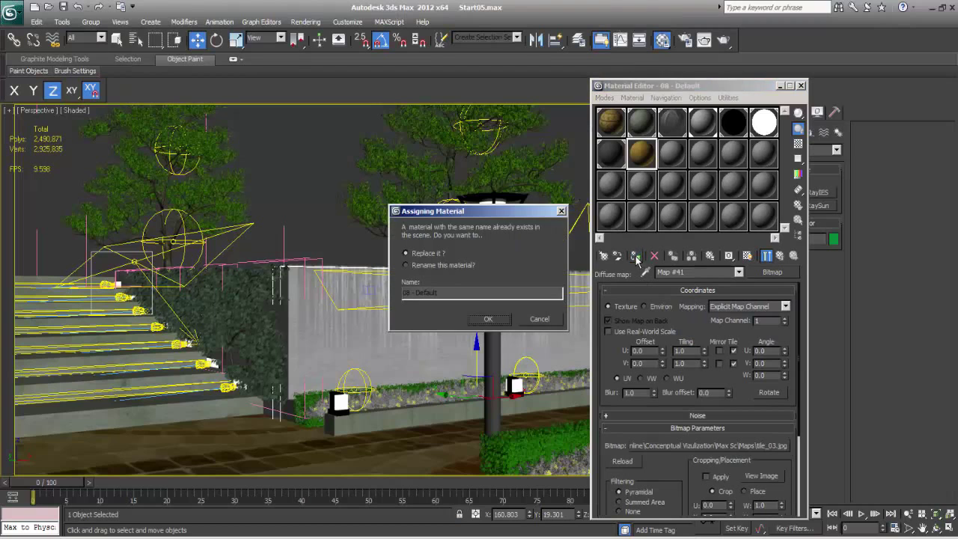
click(445, 267)
drag(438, 292, 335, 303)
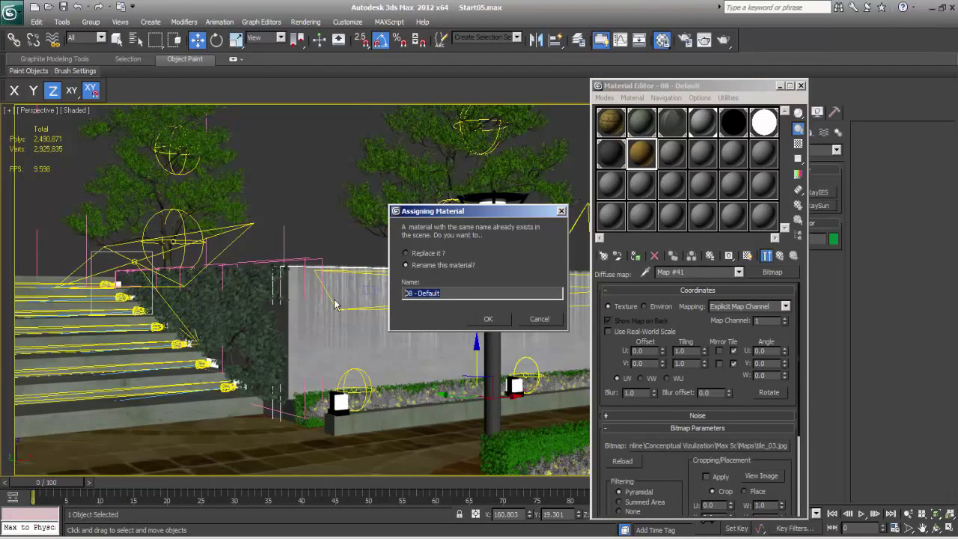
text(Water wall)
key(Return)
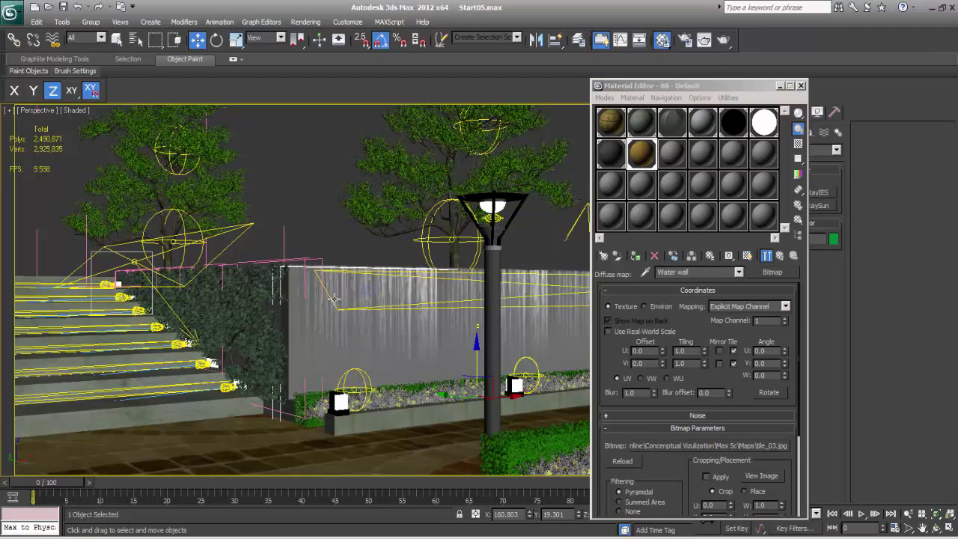
click(747, 256)
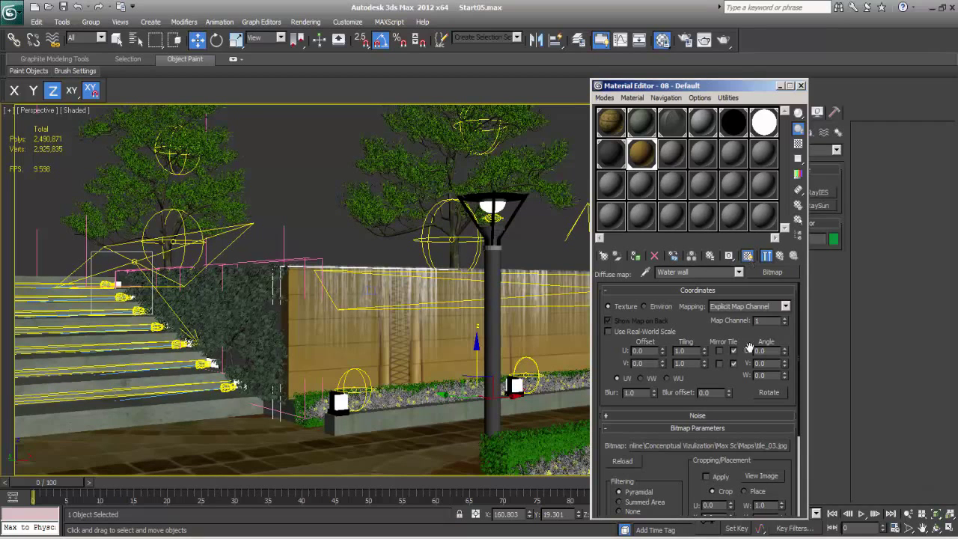
- Rotate the tile_03 map to a W angle of 90 and set its V tiling to 7, closing the material editor
click(771, 372)
text(90)
key(Return)
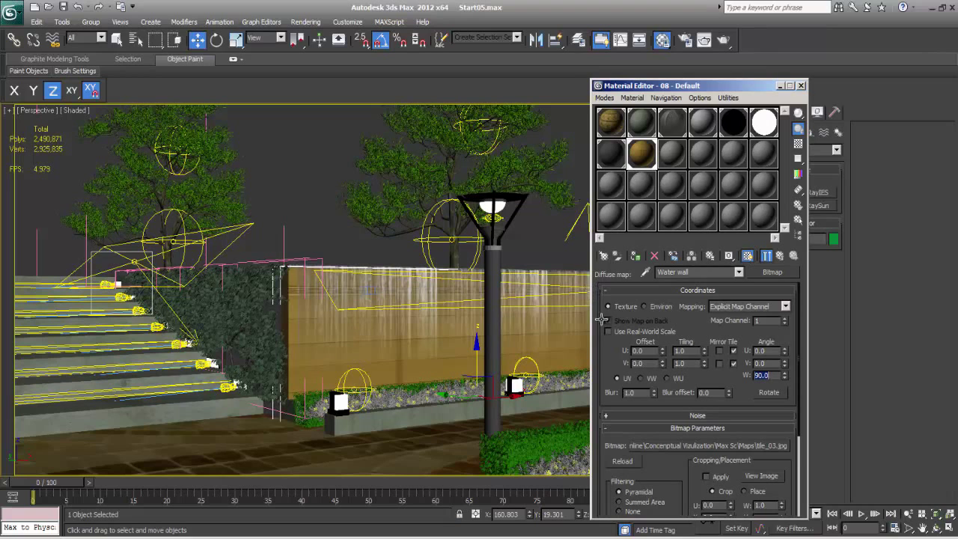
double_click(682, 363)
key(Return)
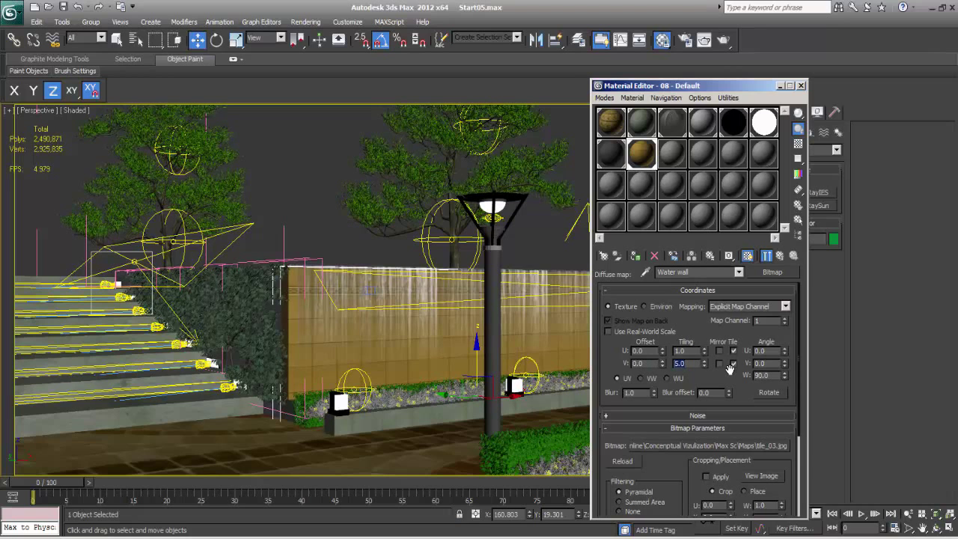
text(7)
key(Return)
drag(719, 88, 138, 134)
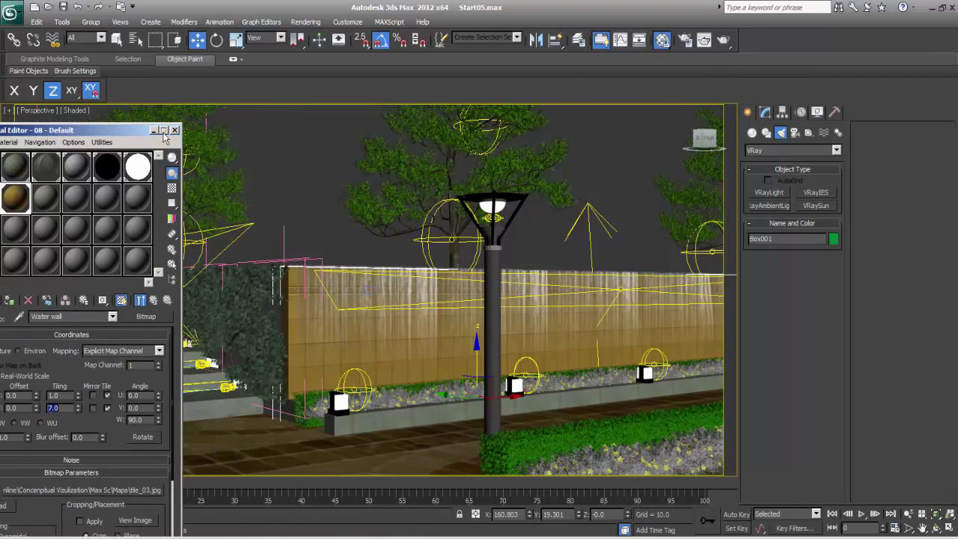
click(175, 131)
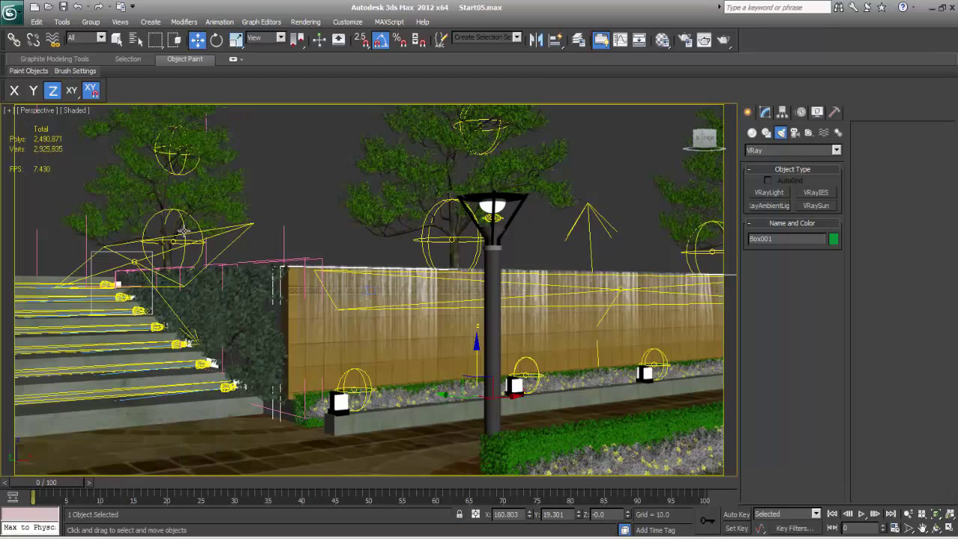
- Clone the plane light in front of the long wall as one independent copy, moved along the Y axis away from the wall
alt+middle_drag(487, 292, 481, 330)
click(516, 305)
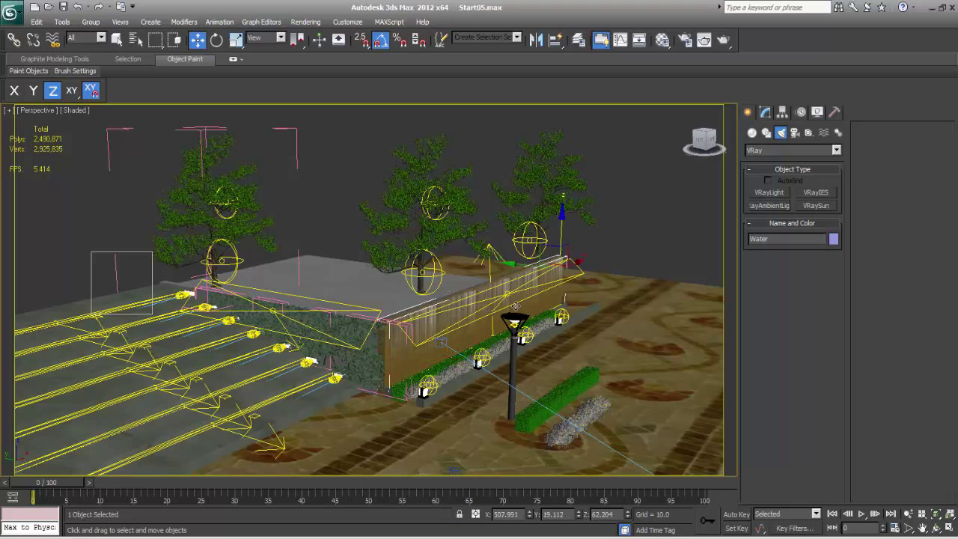
key(F3)
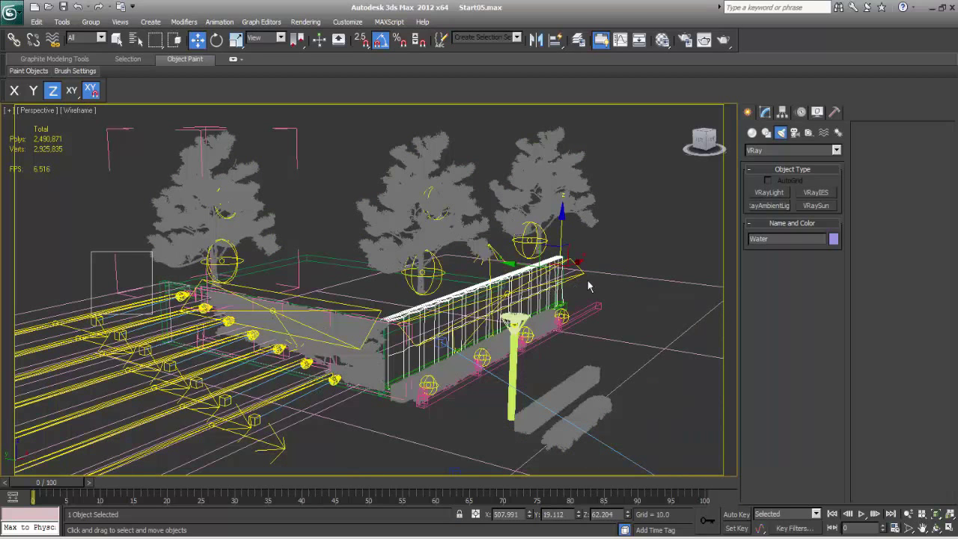
click(577, 275)
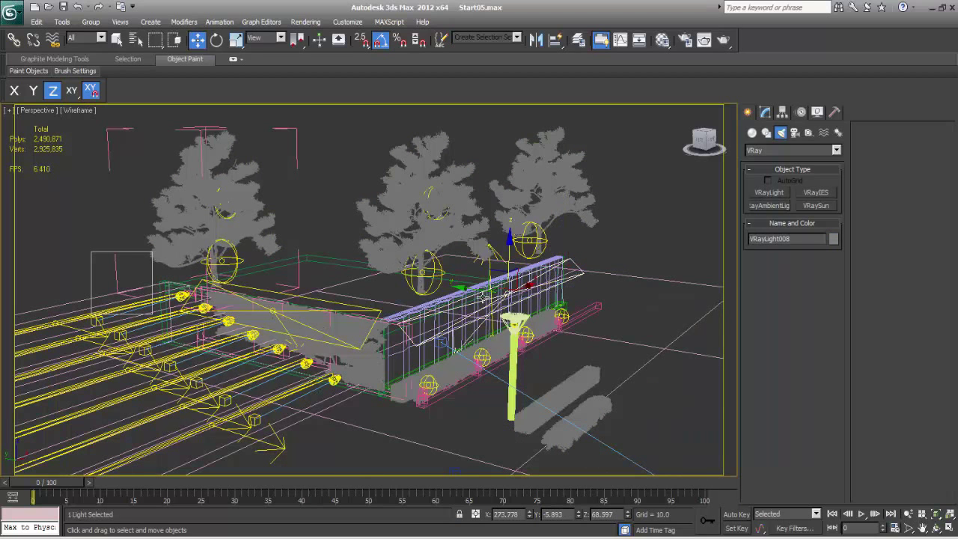
key(F3)
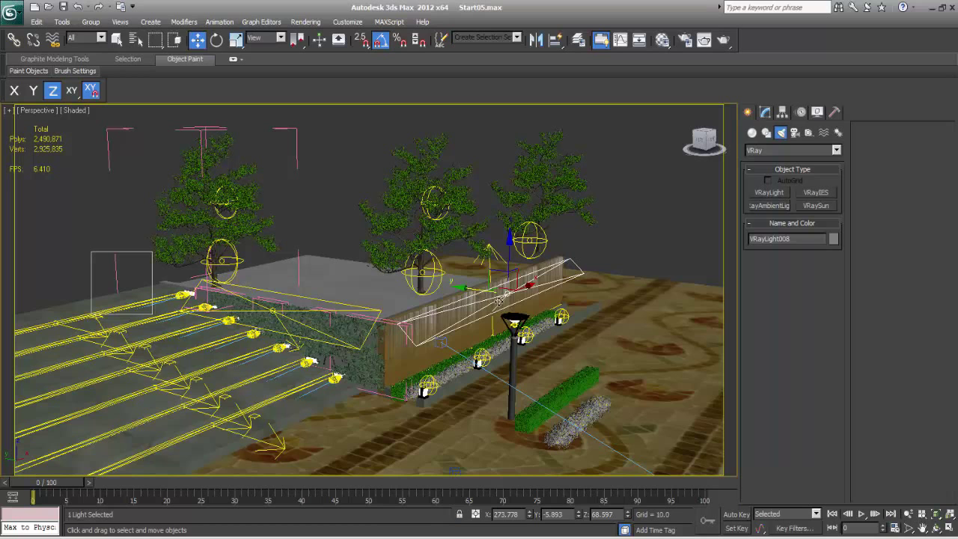
drag(483, 291, 584, 351)
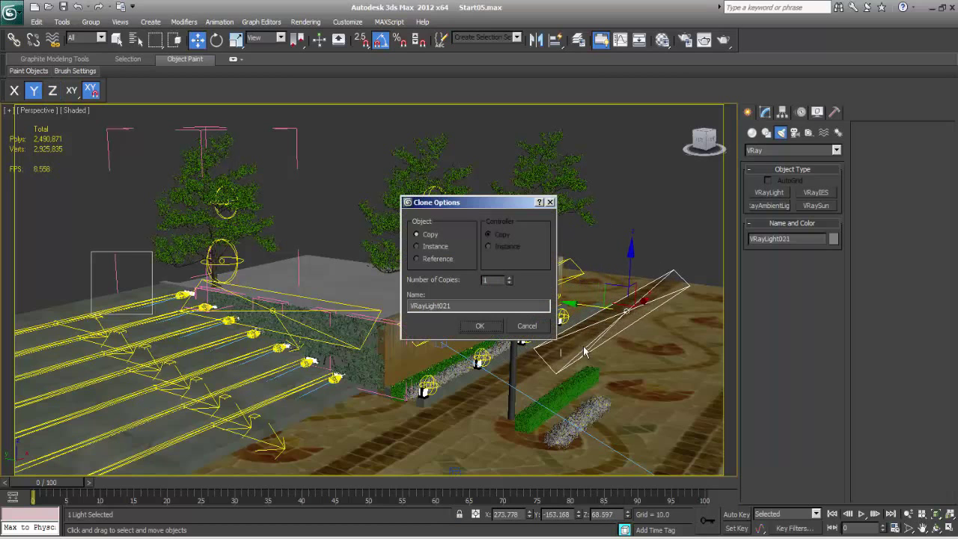
click(477, 329)
- Change the copied plane light's color to a warm off-white with RGB 249, 245, 232
click(765, 112)
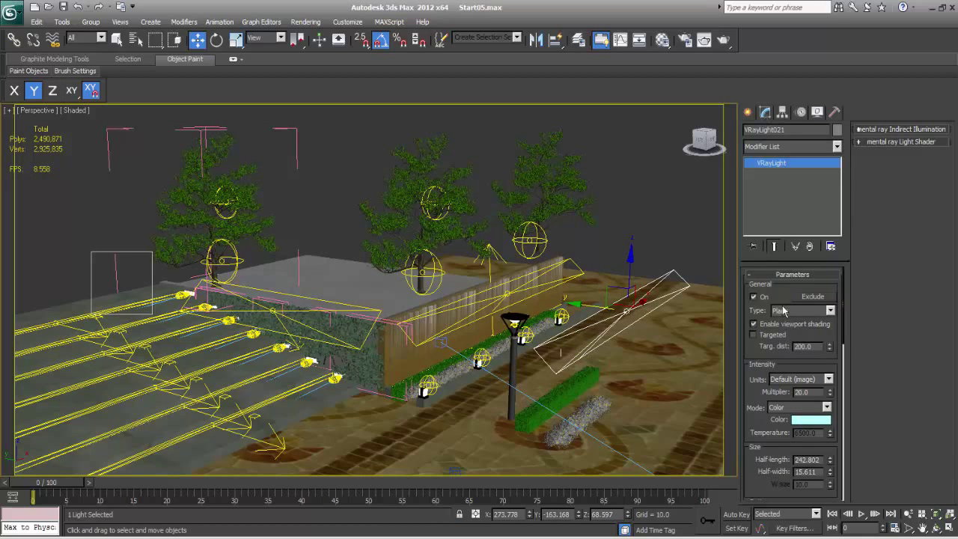
click(811, 421)
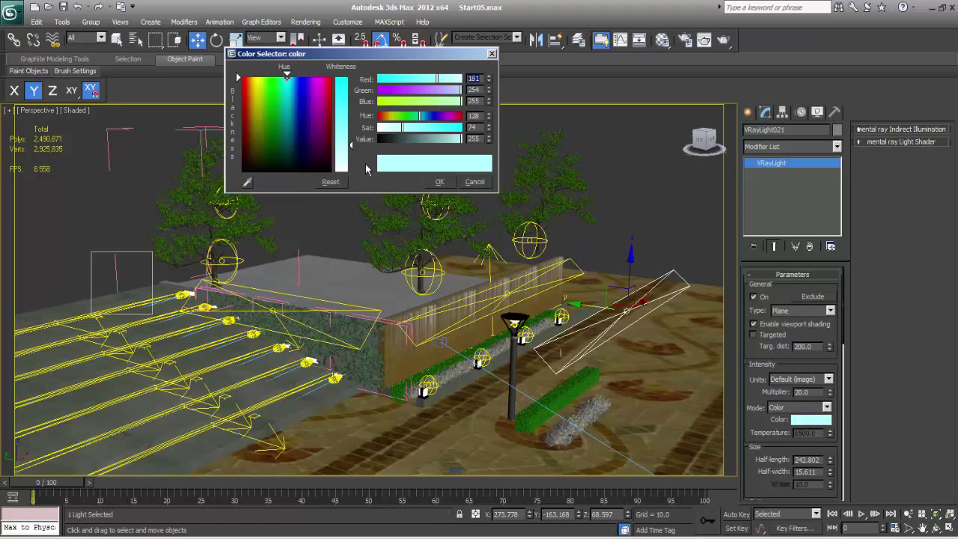
drag(281, 116, 252, 103)
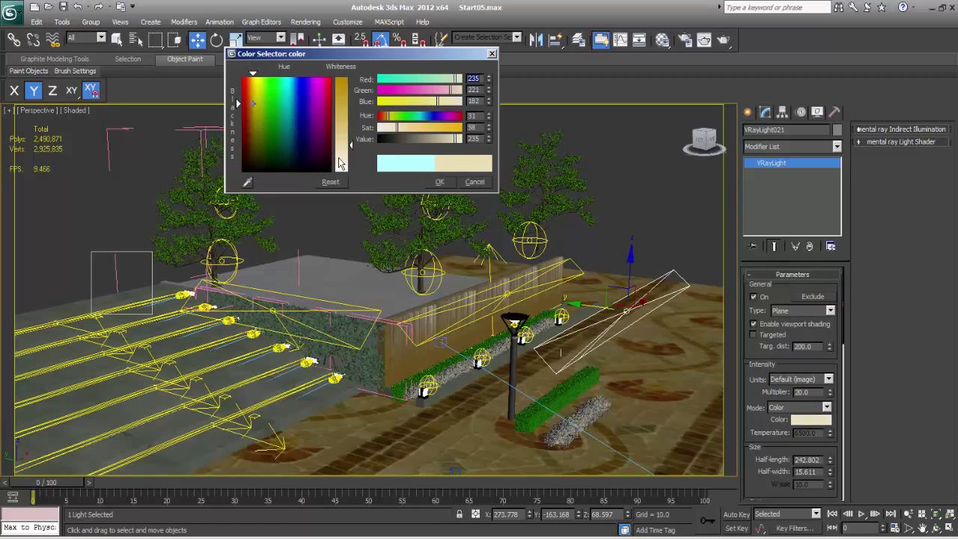
click(342, 169)
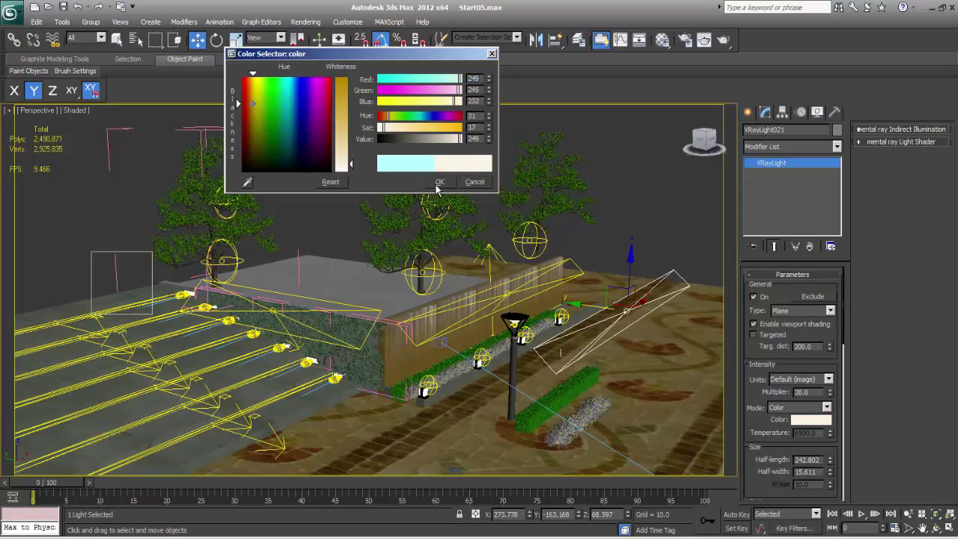
click(439, 182)
- Rotate the copied light about the X axis to face the ground and lower it to a Z of about 31
scroll(503, 307, up, 4)
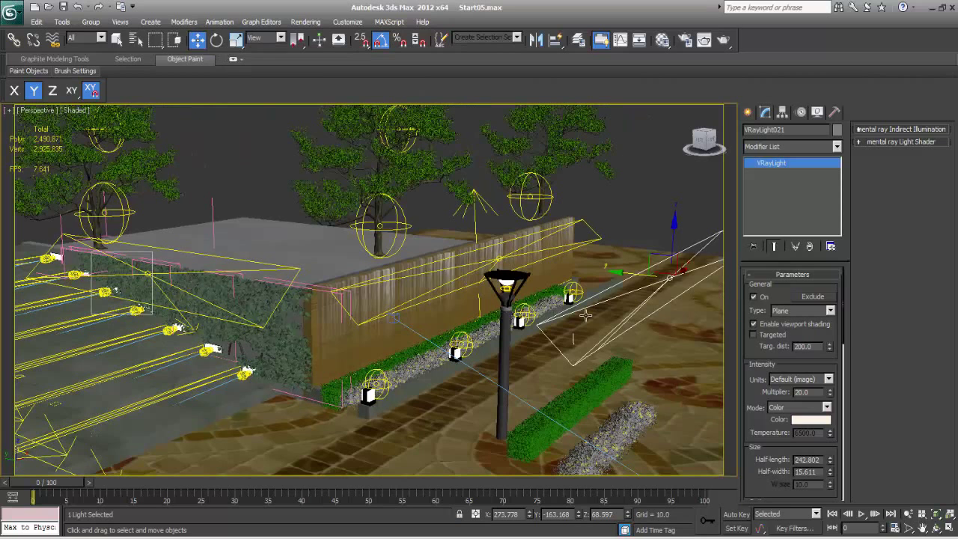
key(e)
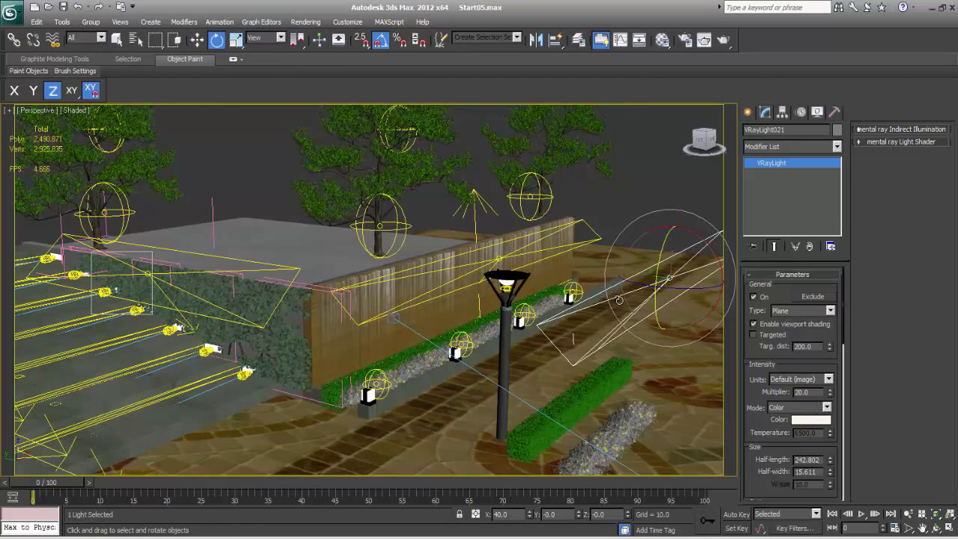
middle_drag(571, 332, 476, 329)
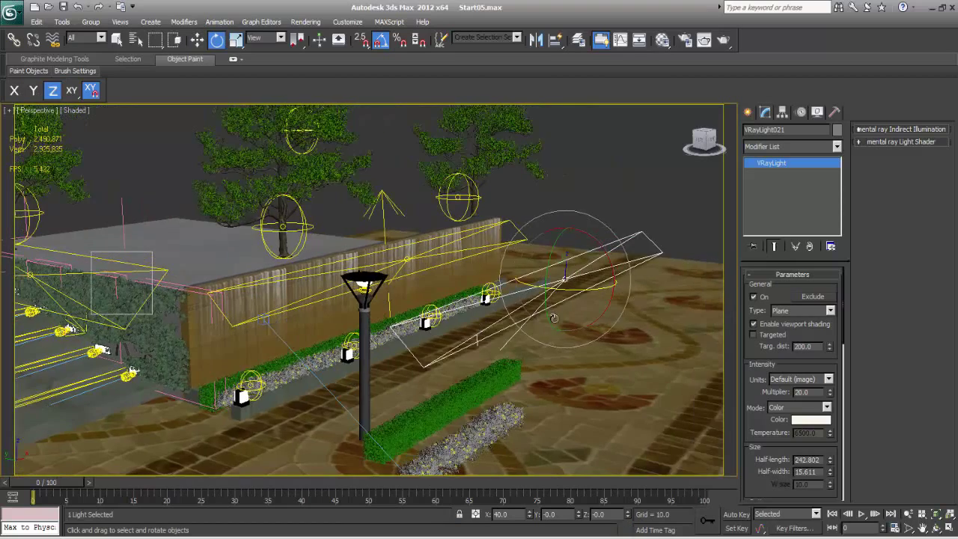
alt+middle_drag(553, 318, 566, 275)
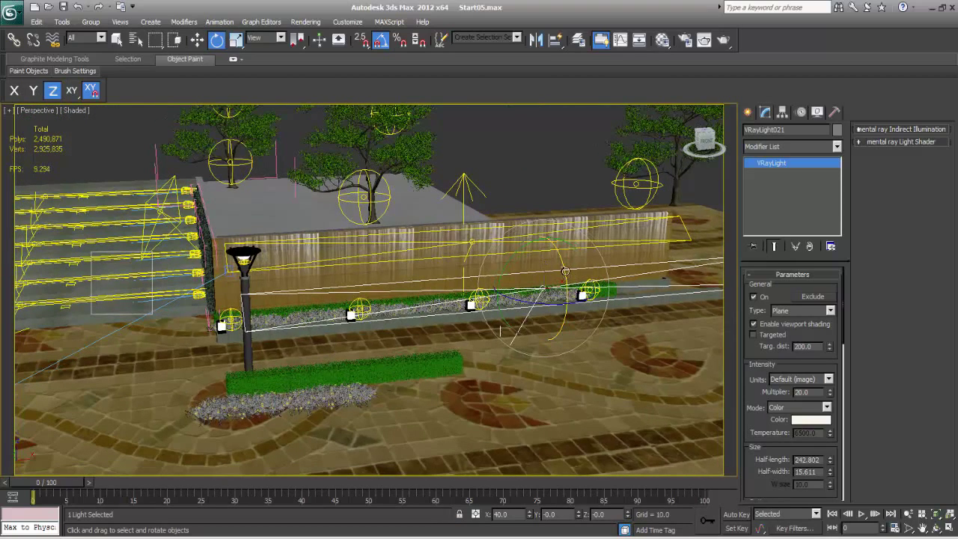
drag(564, 271, 564, 257)
key(w)
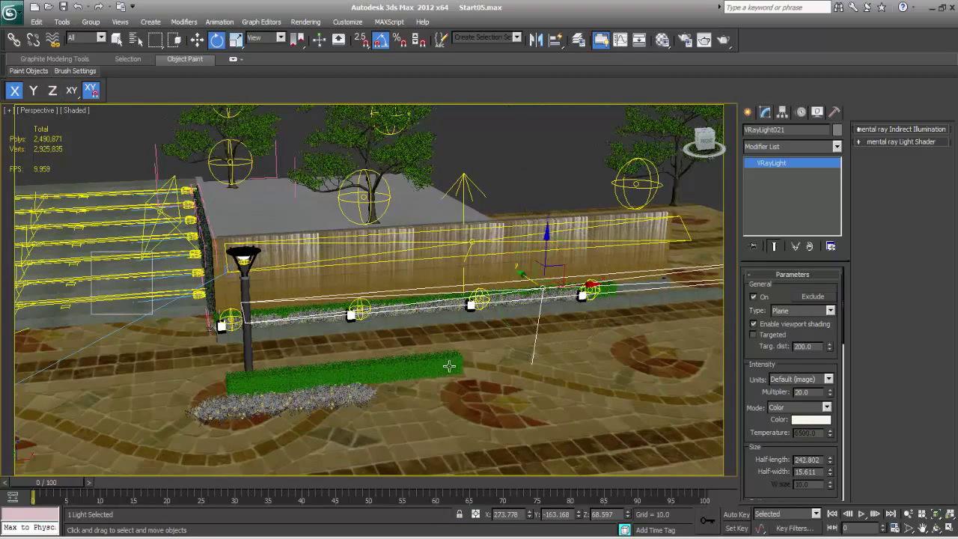
alt+middle_drag(449, 365, 523, 306)
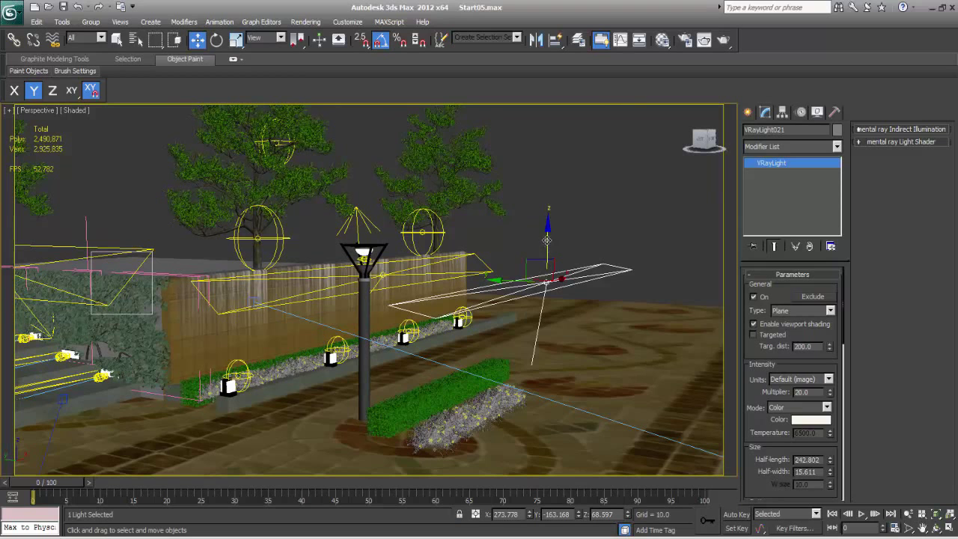
drag(547, 240, 547, 282)
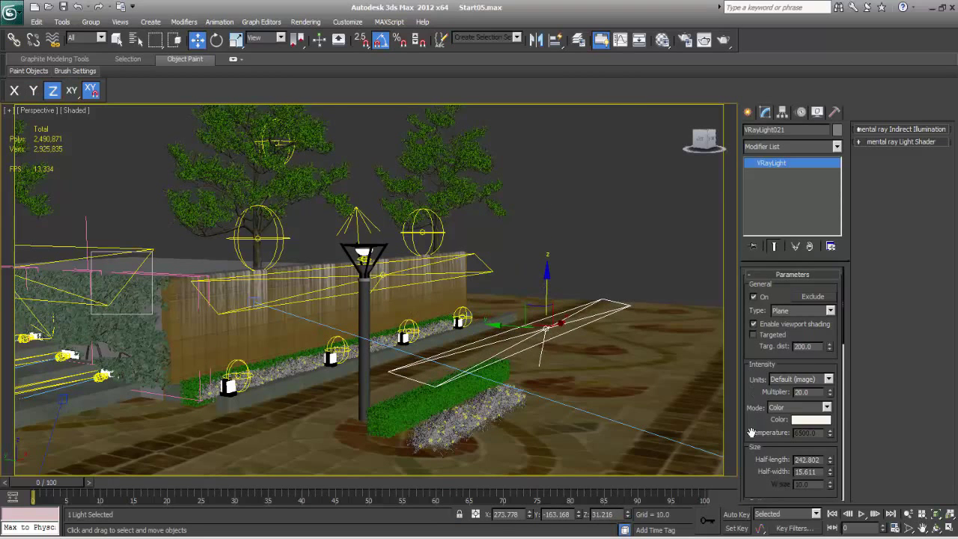
- Resize the copied light to a half-length of about 60 and half-width of about 22, moving it along X toward the lamp post
drag(751, 432, 756, 399)
drag(830, 437, 833, 458)
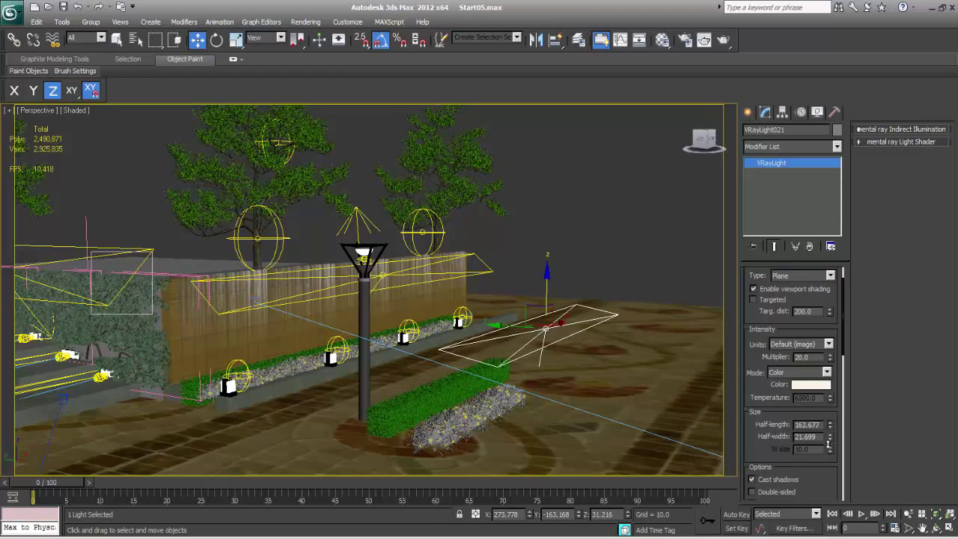
drag(550, 314, 460, 366)
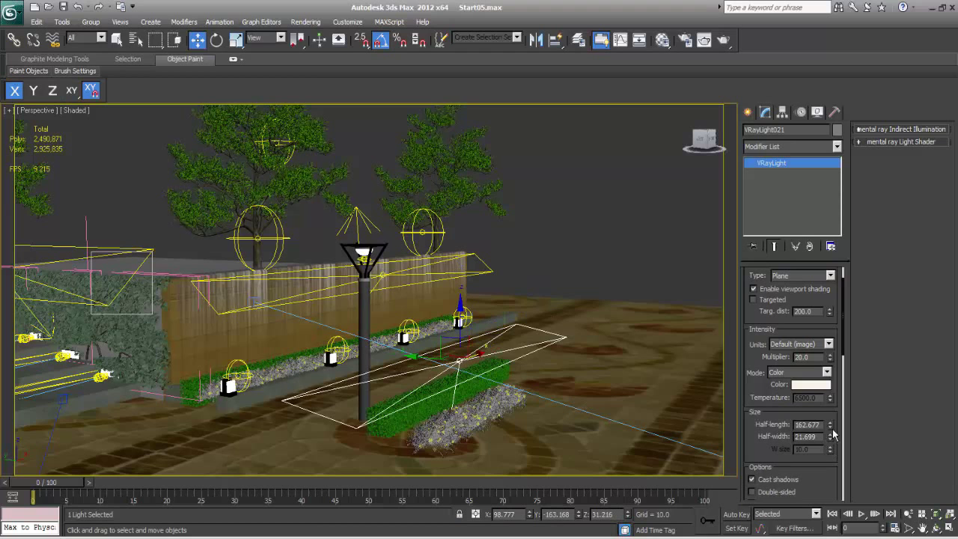
drag(833, 434, 830, 466)
- Position the light above the front hedge and flowers at about X 41, Y -186, Z 49, and widen its half-width to about 27
alt+middle_drag(389, 386, 487, 362)
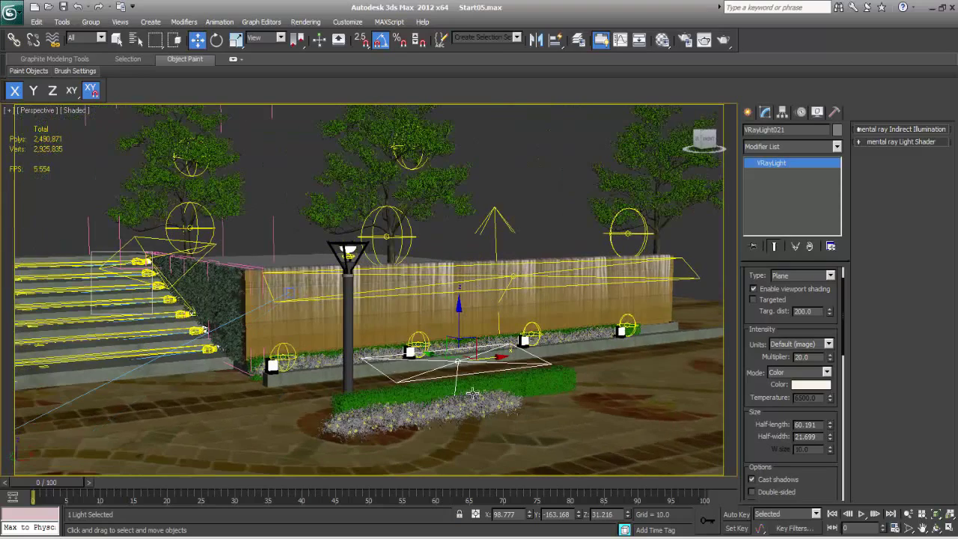
drag(486, 359, 372, 393)
alt+middle_drag(373, 393, 343, 367)
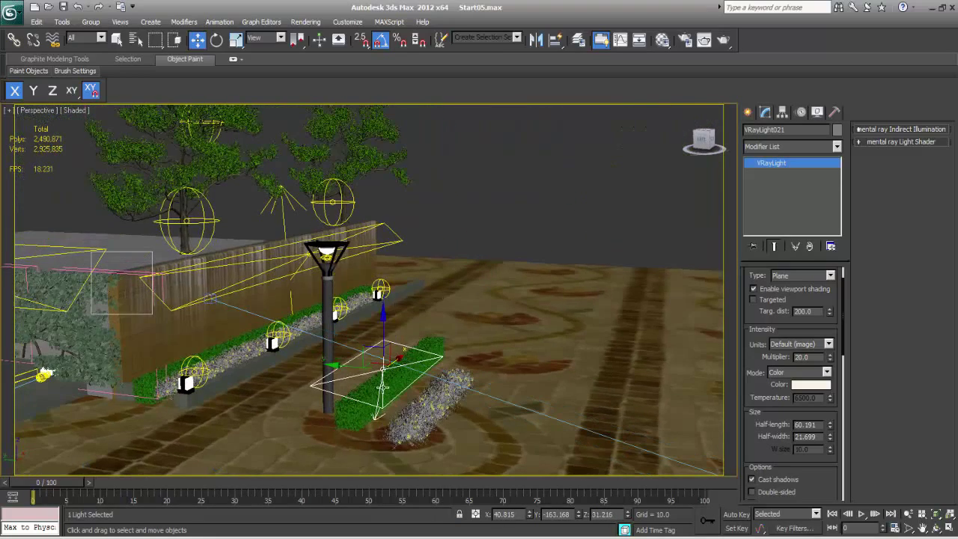
drag(338, 364, 382, 387)
drag(829, 438, 824, 420)
alt+middle_drag(510, 415, 528, 399)
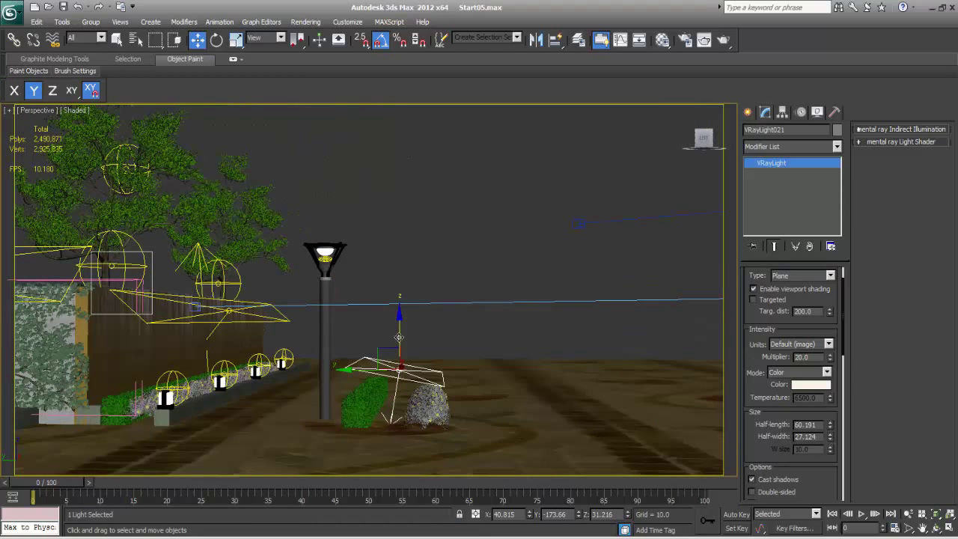
drag(375, 366, 379, 342)
drag(418, 304, 419, 298)
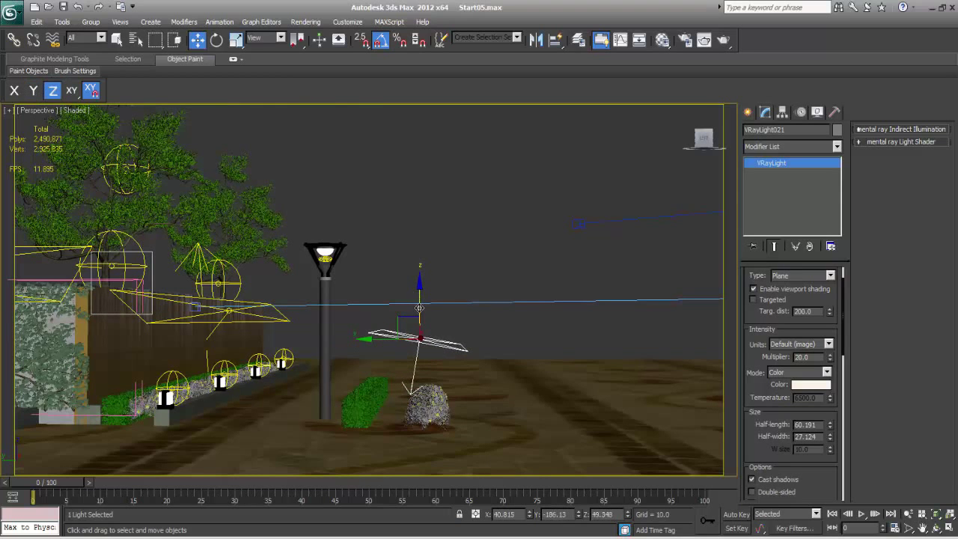
- In the VRayPhysicalCamera001 view, limit selection to lights and select the upper sphere light in the tree above the stairs
key(c)
double_click(449, 190)
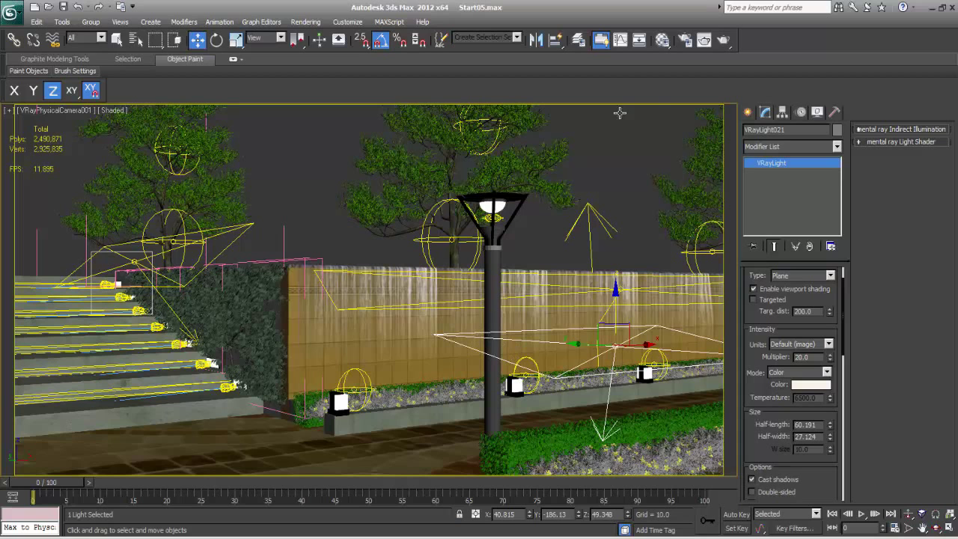
click(174, 172)
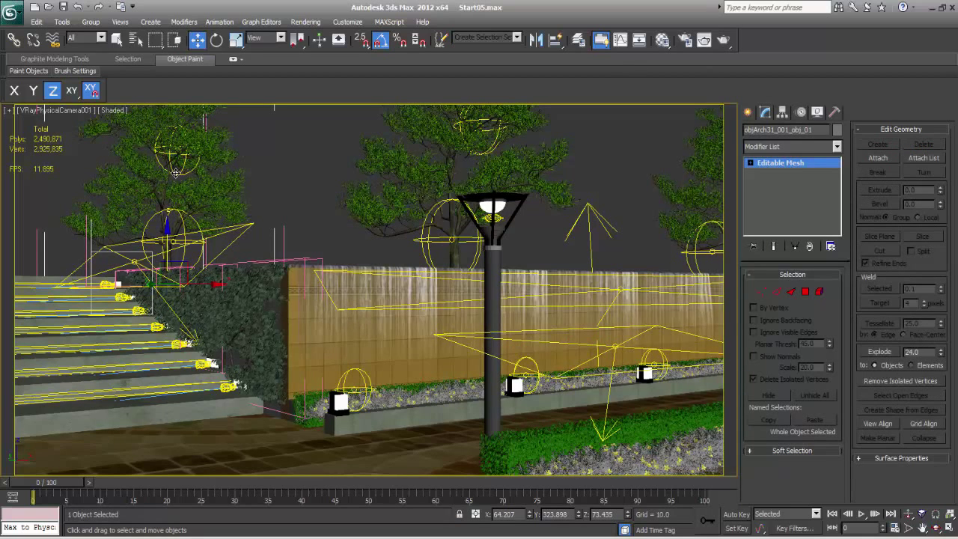
key(F3)
click(78, 39)
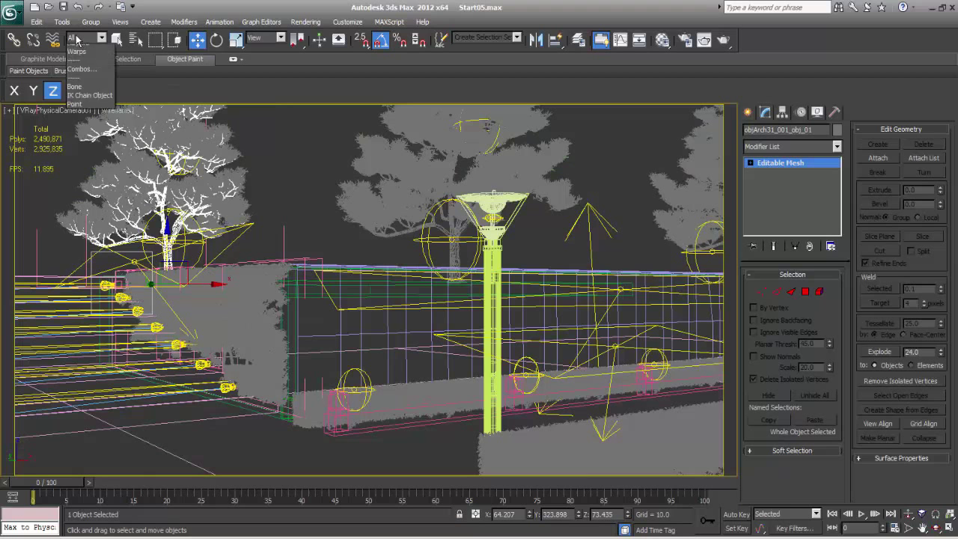
click(79, 71)
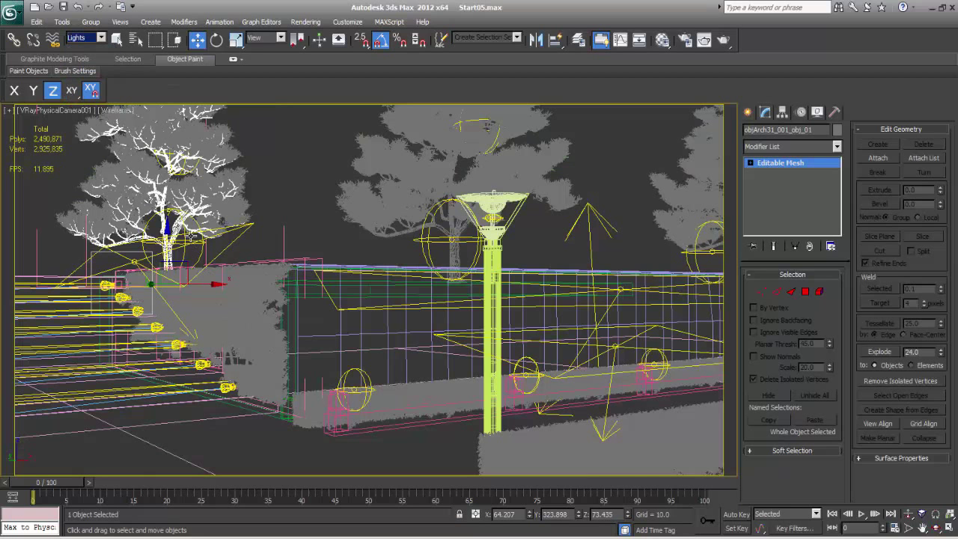
key(F3)
click(181, 173)
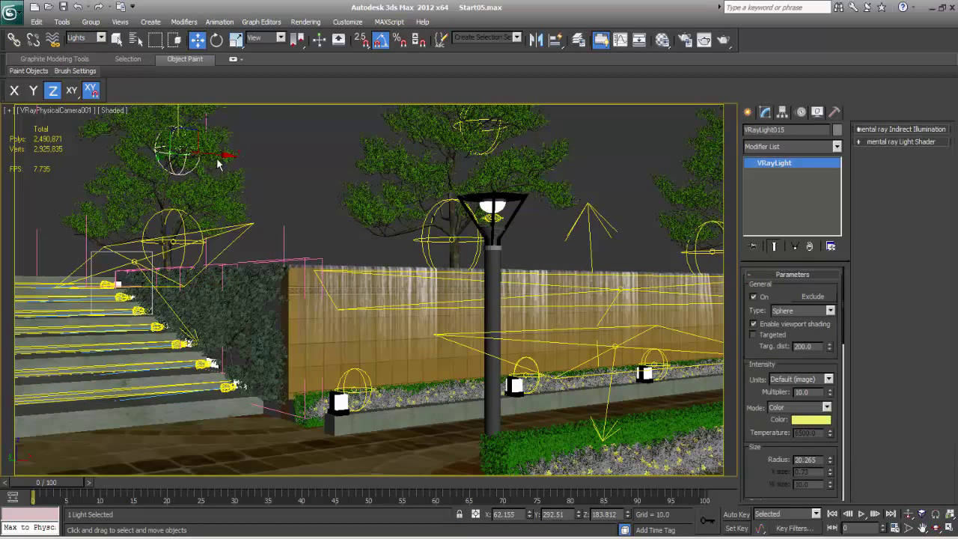
- In the Top view, copy the tree's sphere light within the foliage beside the stairs to about X 4, Y 330
key(t)
key(z)
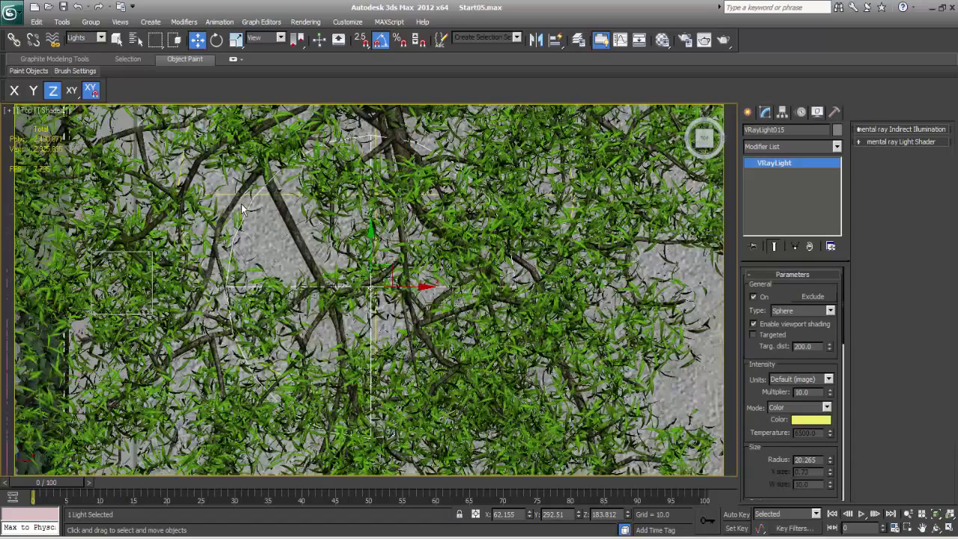
key(F3)
scroll(317, 250, down, 5)
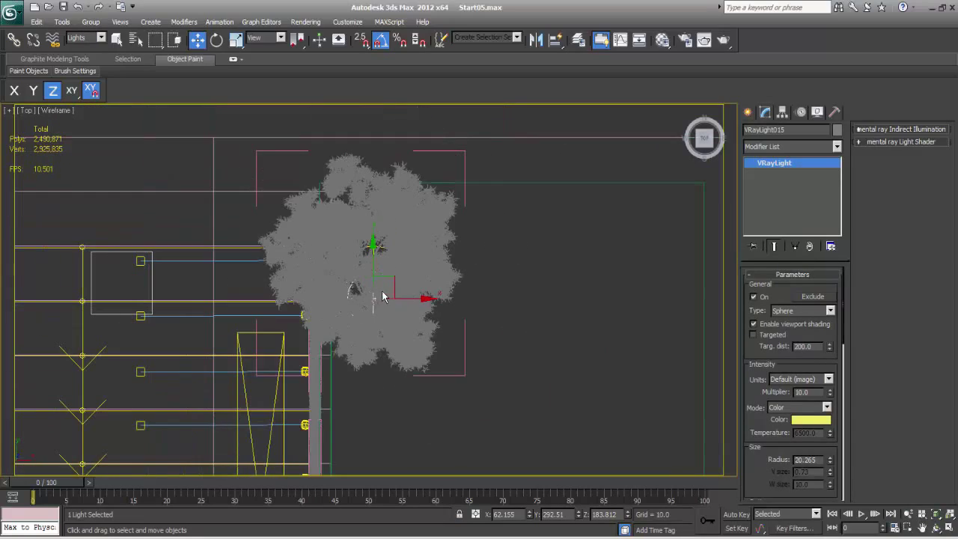
mouse_move(386, 282)
shift+mouse_down()
mouse_move(312, 225)
mouse_move(312, 234)
shift+mouse_up()
click(475, 327)
- Copy the sphere light to the middle tree behind the wall and position the copy at about X 163, Y 129
scroll(480, 351, down, 4)
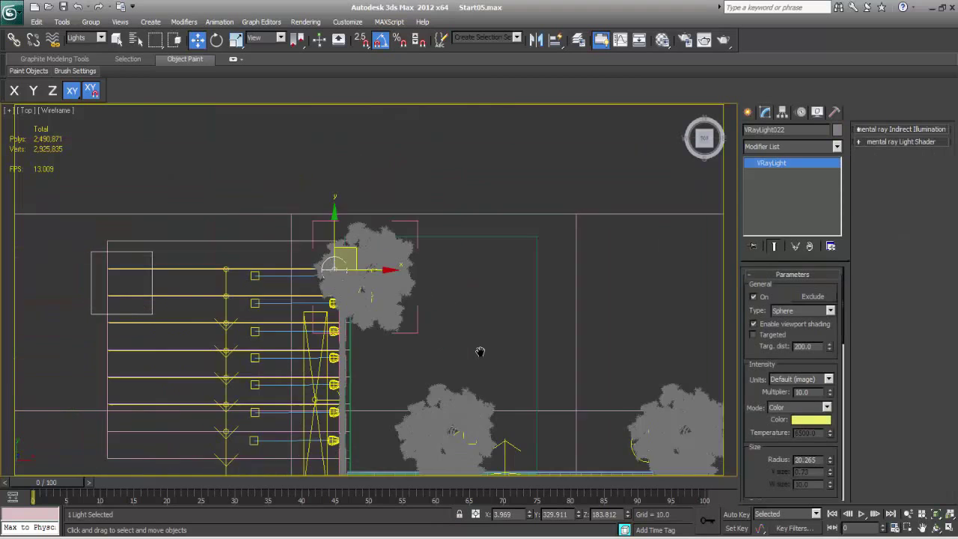
middle_drag(481, 353, 422, 248)
mouse_move(290, 161)
shift+mouse_down()
mouse_move(355, 270)
mouse_move(369, 319)
shift+mouse_up()
click(480, 325)
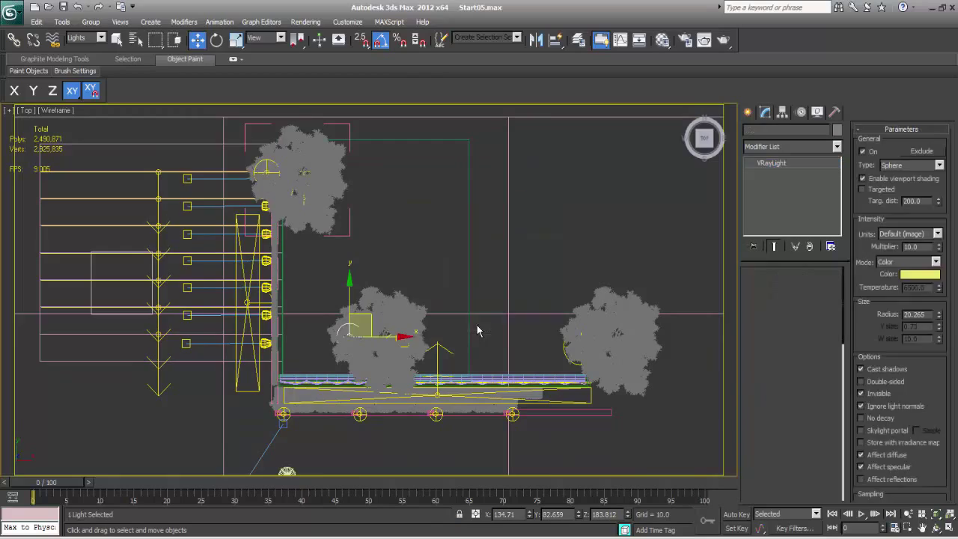
key(F3)
scroll(419, 339, up, 3)
scroll(417, 335, up, 4)
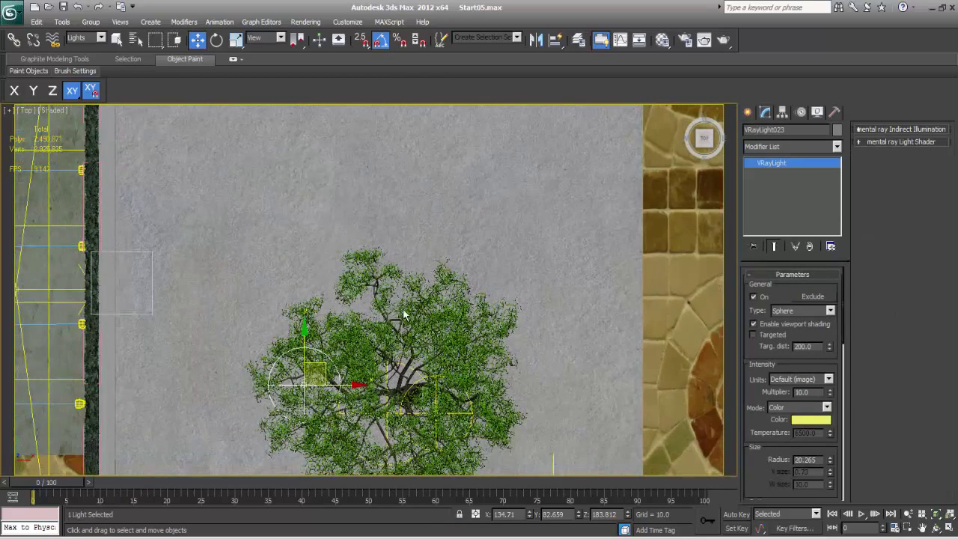
drag(332, 309, 369, 241)
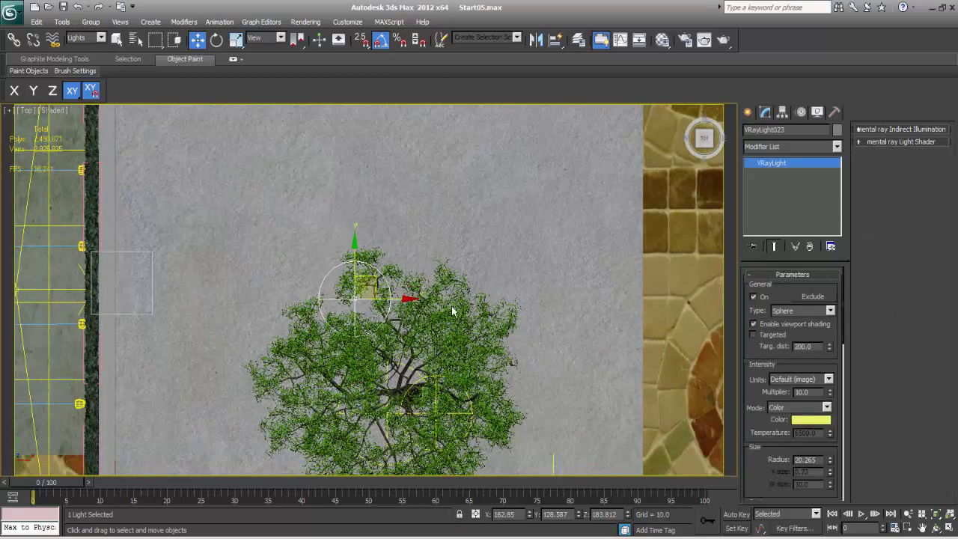
- Copy the sphere light to the far tree at about X 543, Y 19, and return to the VRayPhysicalCamera001 view
scroll(370, 241, down, 3)
middle_drag(370, 241, 275, 196)
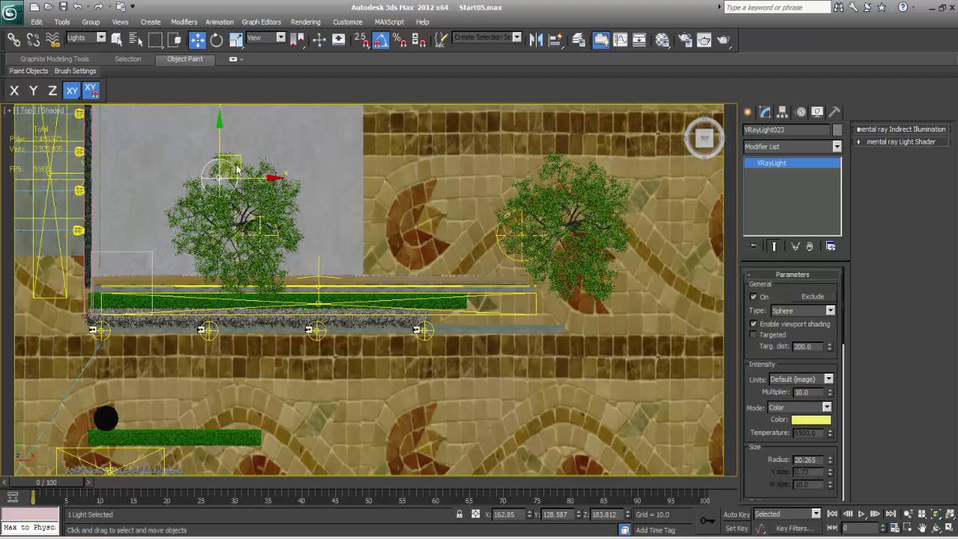
shift+drag(238, 157, 579, 260)
click(481, 326)
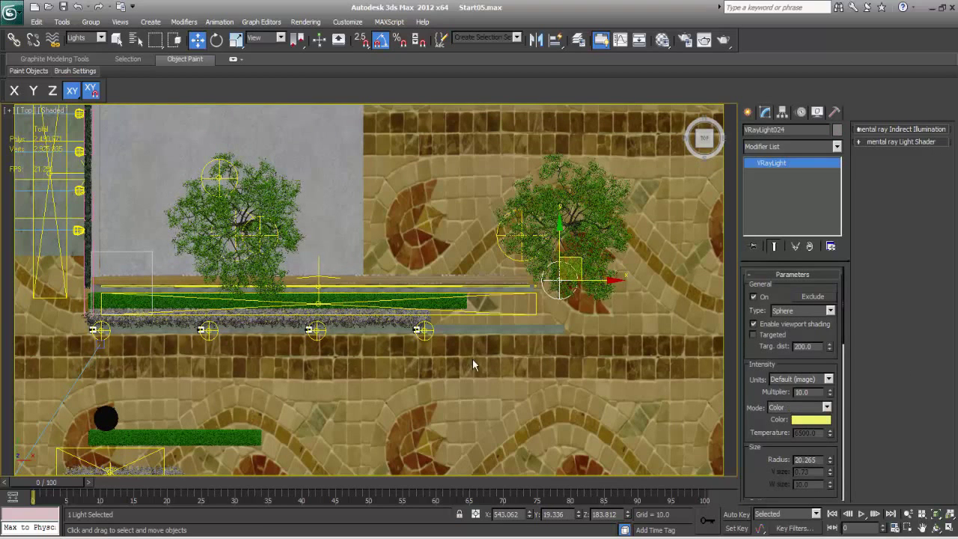
key(c)
double_click(449, 191)
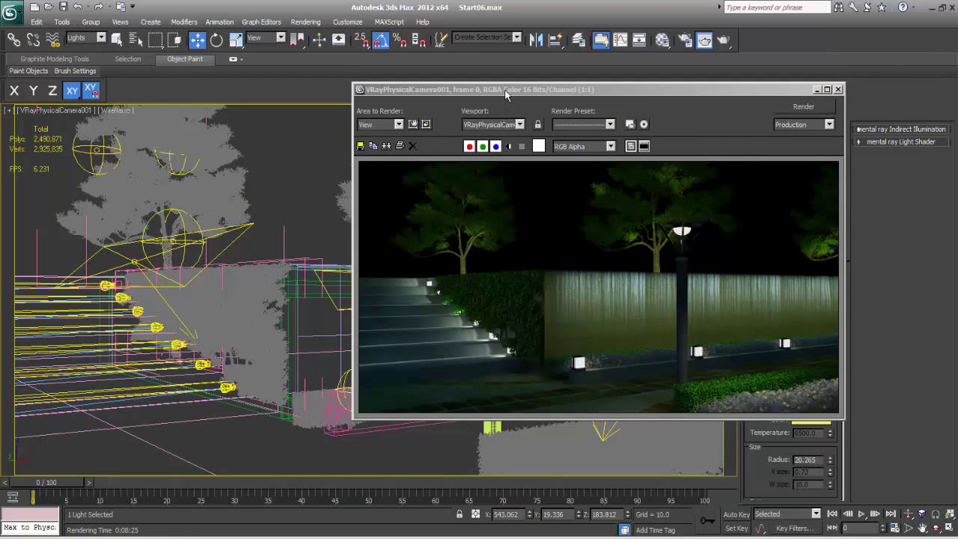
- Examine the full night render of the trees, stairs and water wall, and minimize the render window
drag(508, 91, 472, 108)
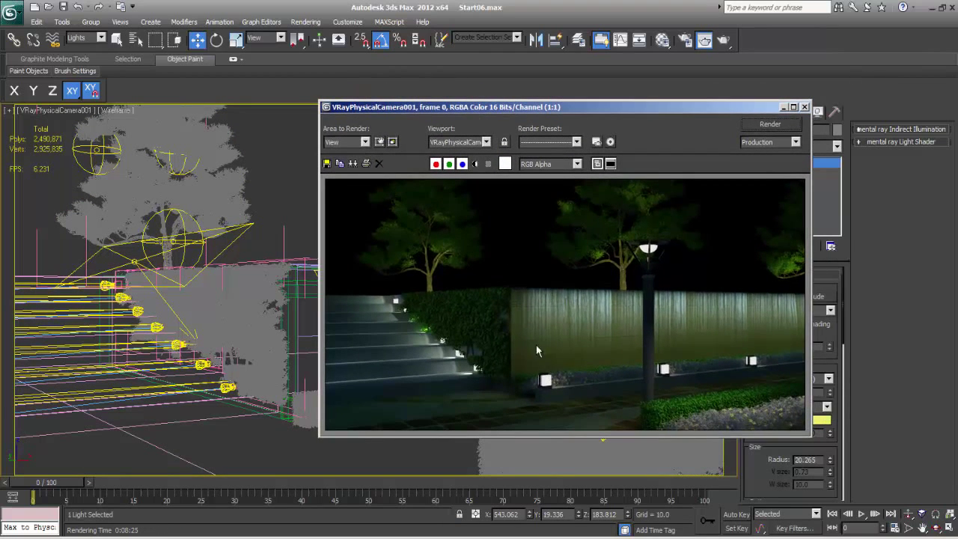
drag(524, 111, 541, 102)
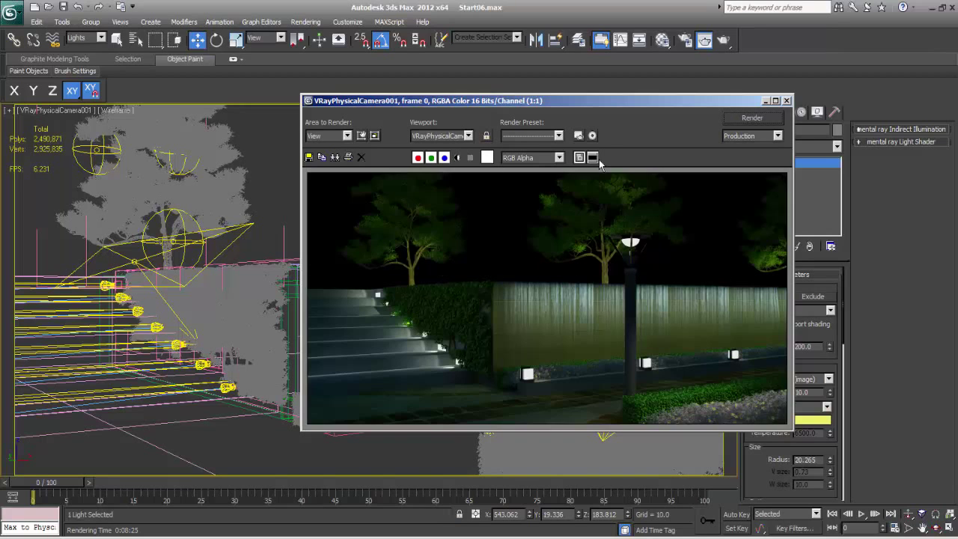
drag(568, 100, 624, 121)
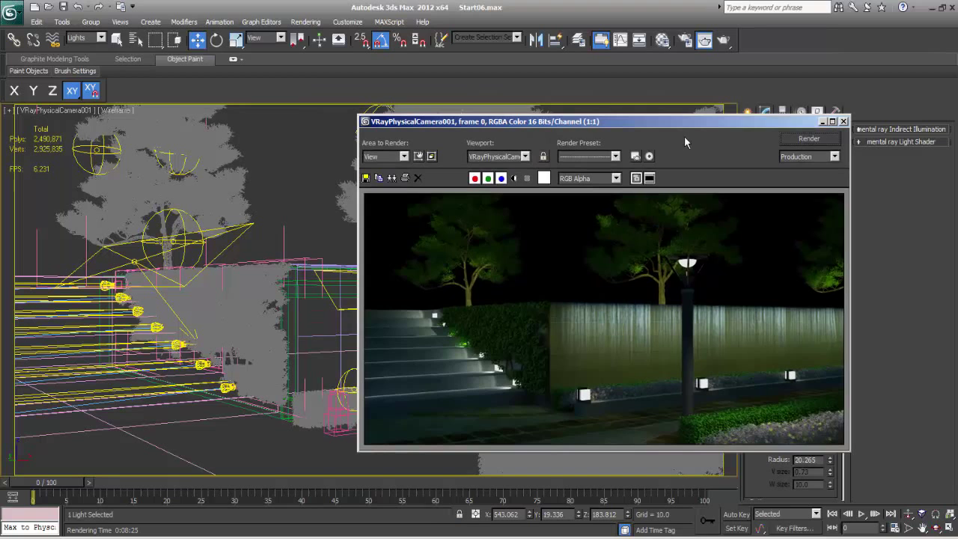
click(821, 121)
- Disable the Water opacity.jpg opacity map of the 09 - Default material in the Material Editor
right_click(421, 345)
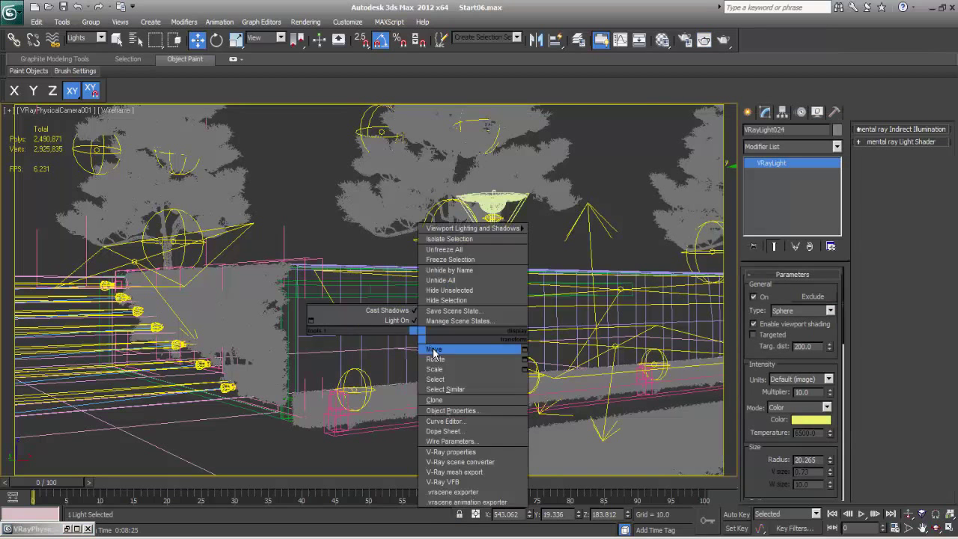
click(432, 349)
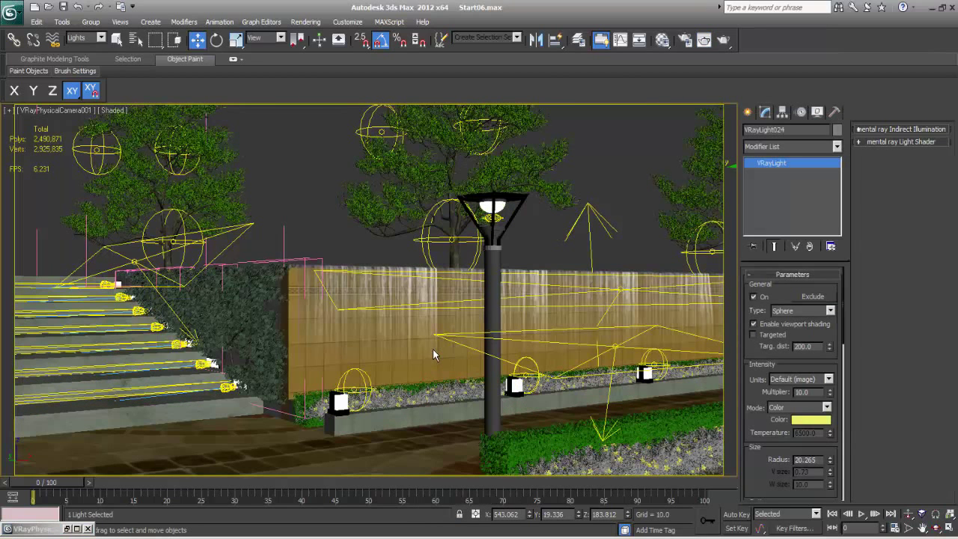
key(m)
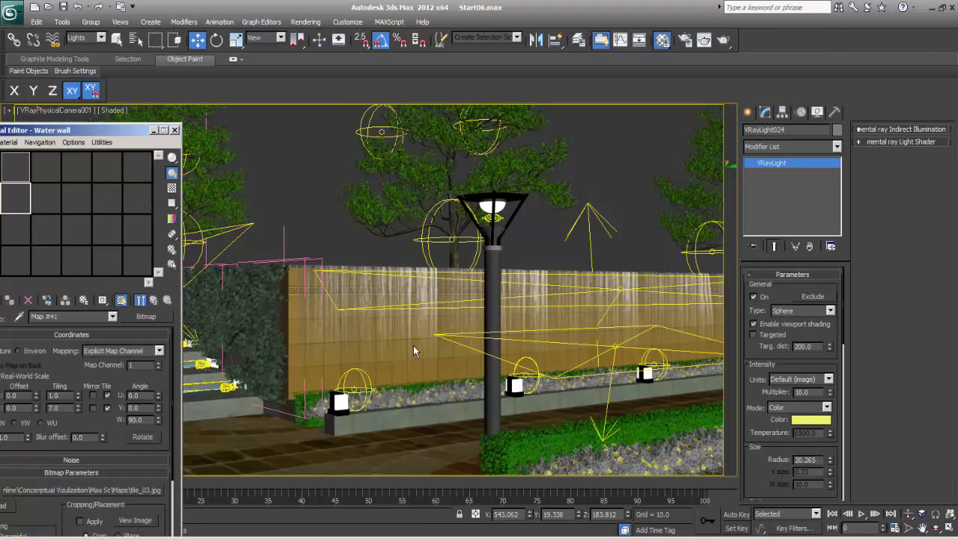
drag(108, 129, 218, 108)
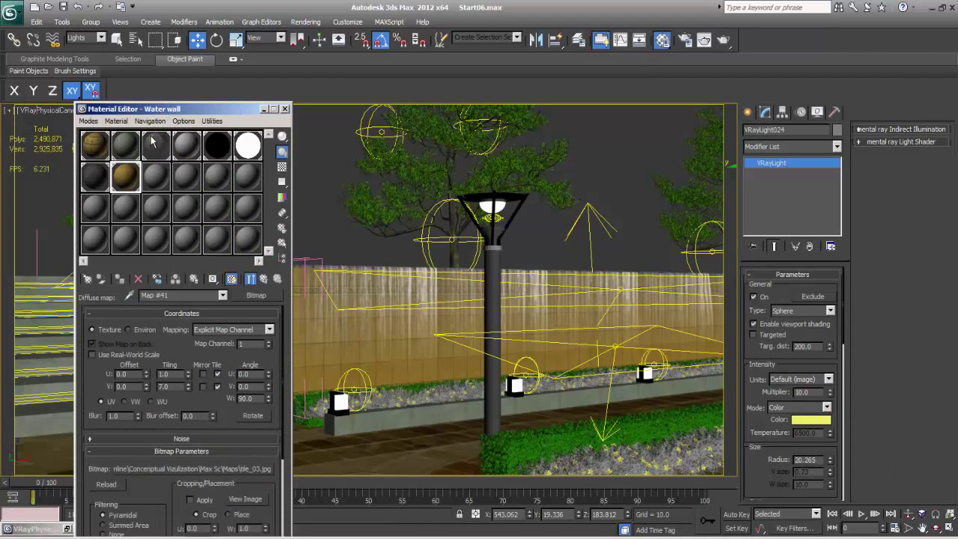
click(155, 144)
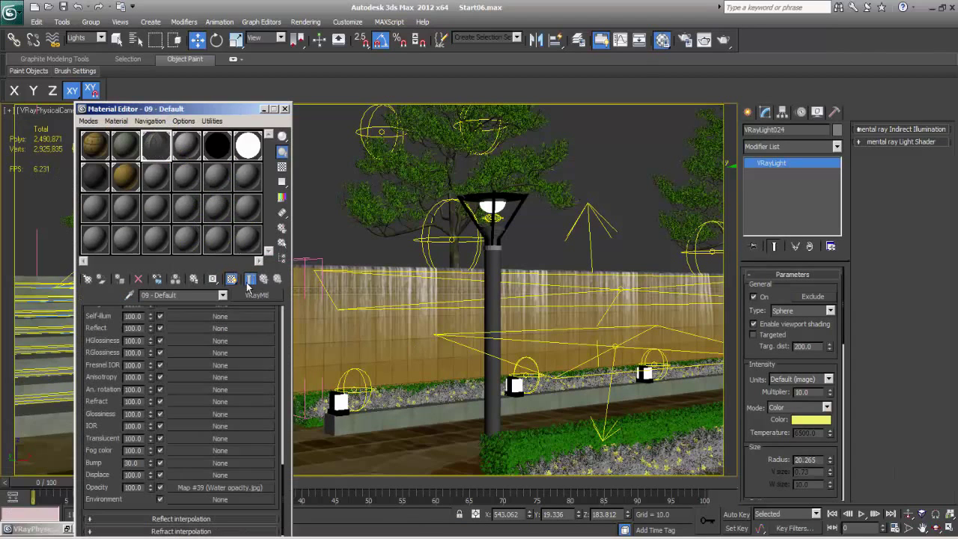
click(159, 488)
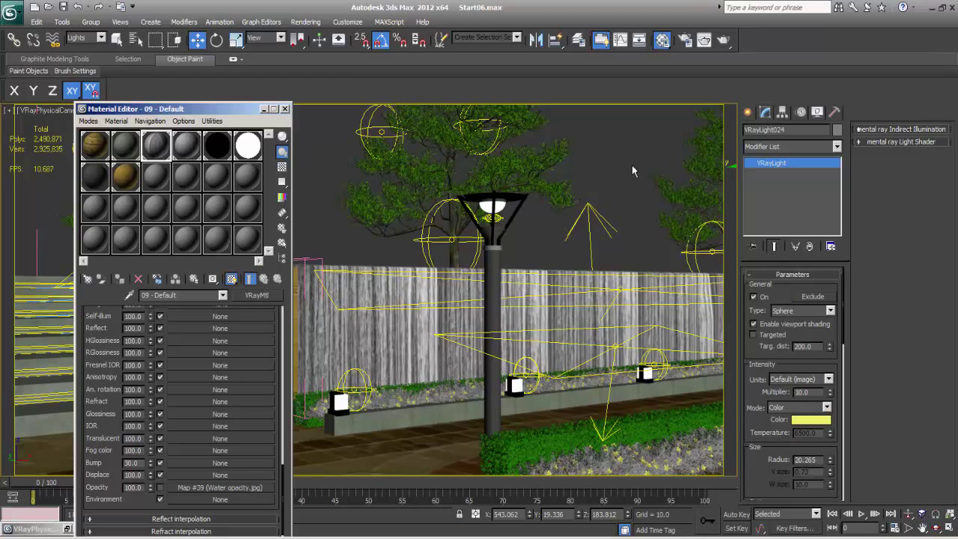
- Try to set the opacity amount of the 09 - Default material to 50
scroll(271, 317, up, 15)
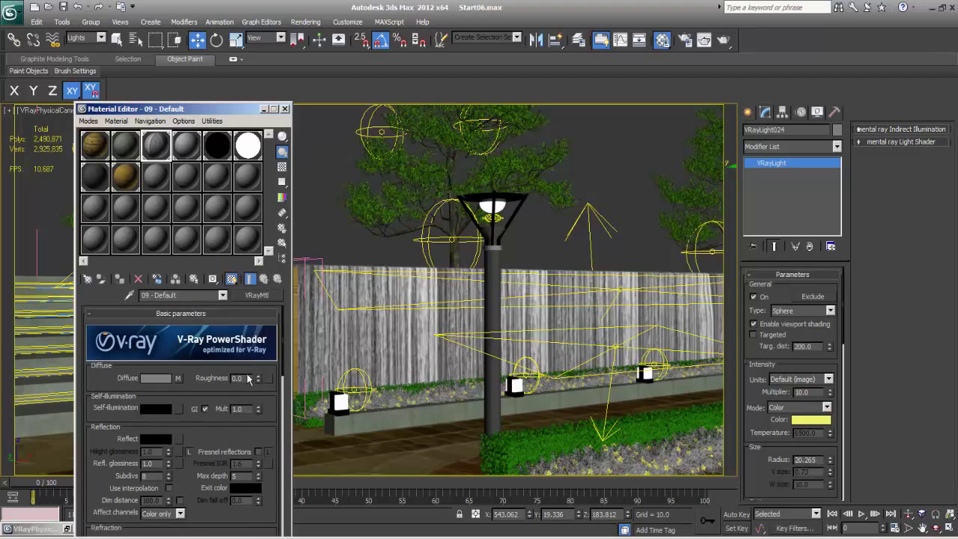
scroll(226, 410, down, 5)
scroll(224, 410, down, 12)
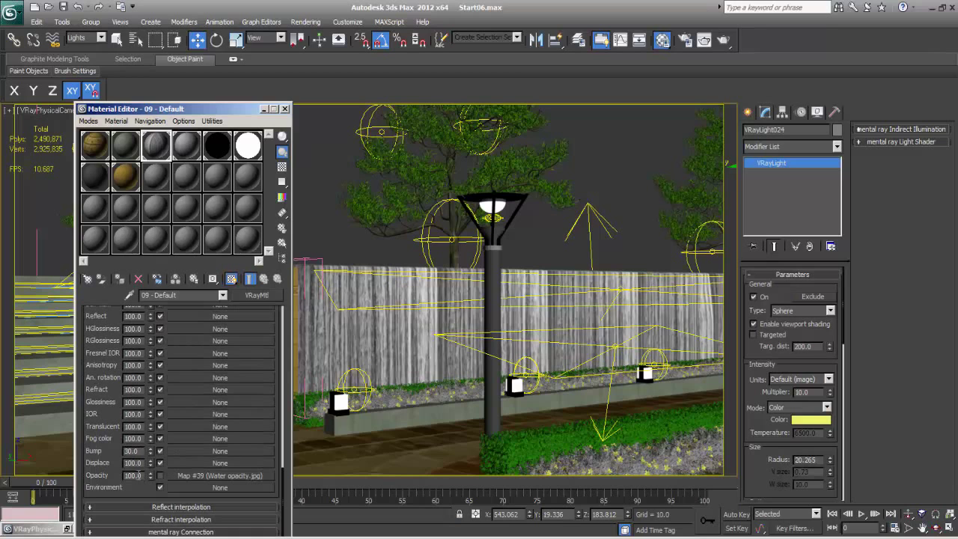
drag(141, 475, 90, 475)
text(50)
key(Return)
scroll(276, 326, up, 3)
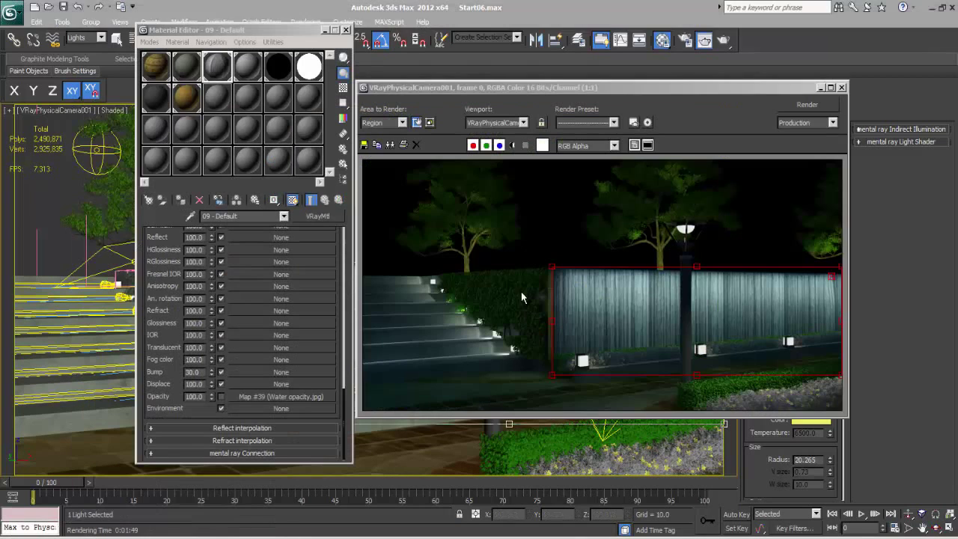
- Set the area to render from the camera to View and examine the water wall in the full render
click(396, 123)
click(378, 133)
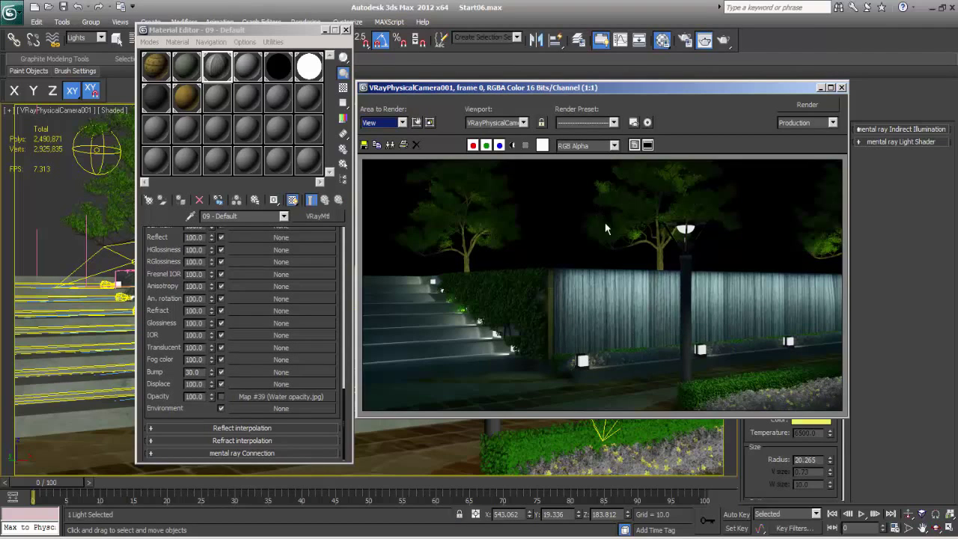
drag(475, 88, 534, 85)
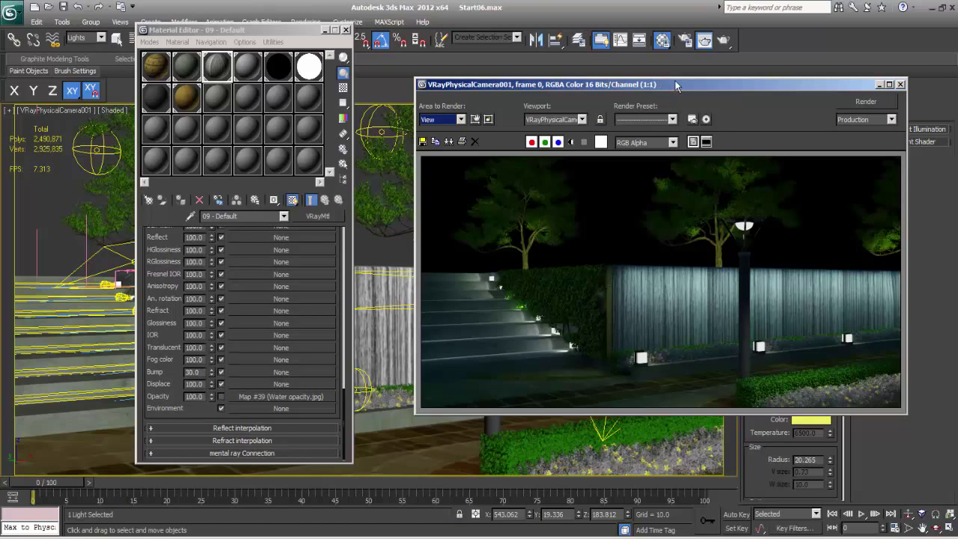
drag(676, 84, 661, 89)
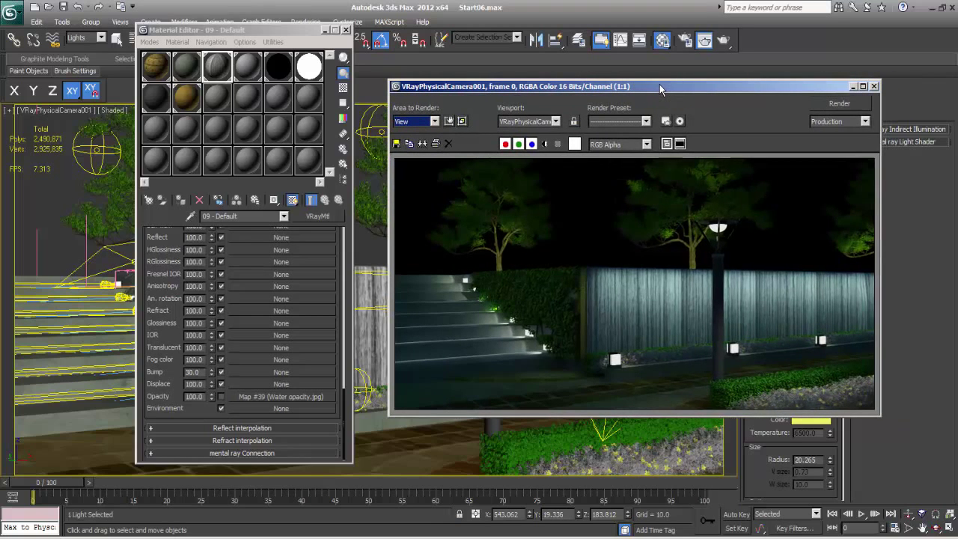